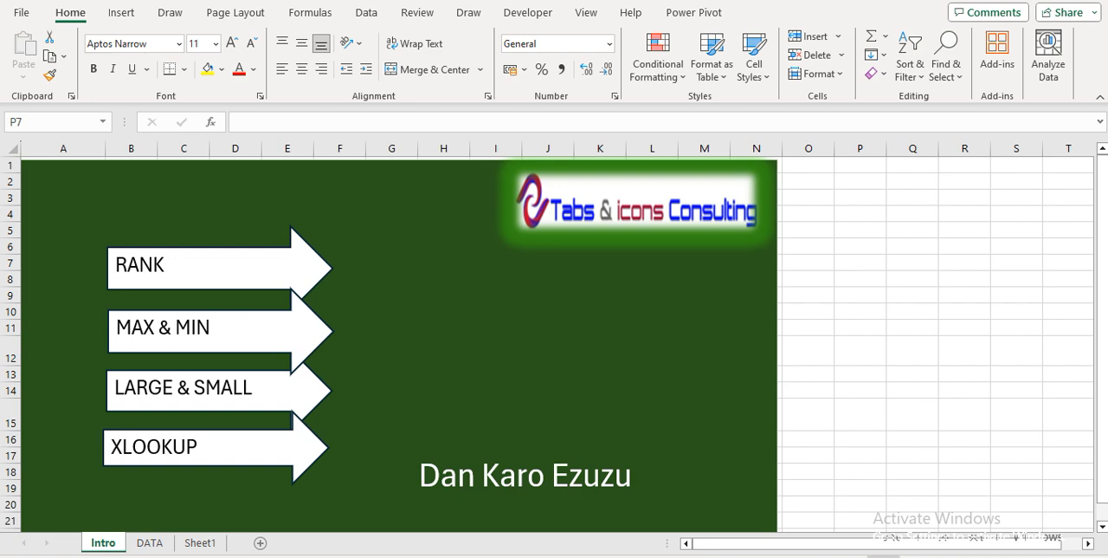
# Open the DATA sheet and examine the staff list and headers of the first quarter deposit performance report
pyautogui.click(151, 544)
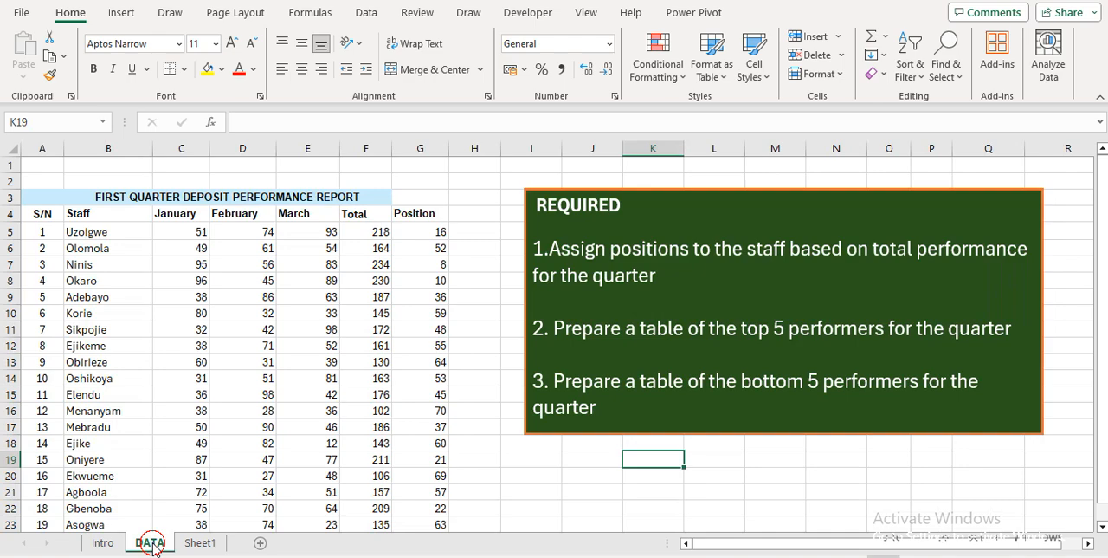
pyautogui.click(135, 341)
pyautogui.click(172, 216)
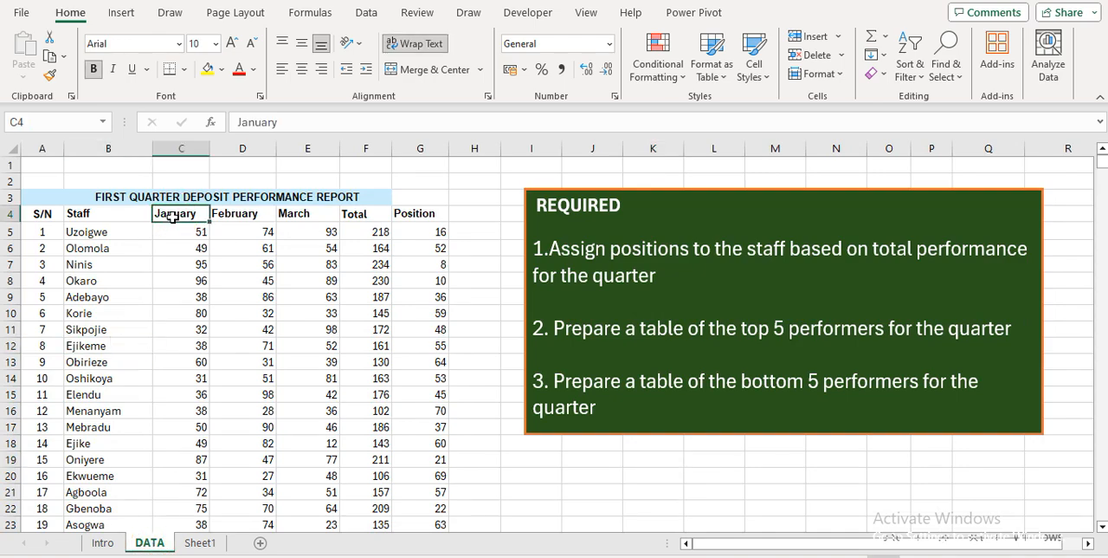
pyautogui.click(105, 247)
pyautogui.hotkey('ctrl', 'Down')
pyautogui.hotkey('ctrl', 'Up')
pyautogui.press('Right')
pyautogui.press('Down')
pyautogui.press('Down')
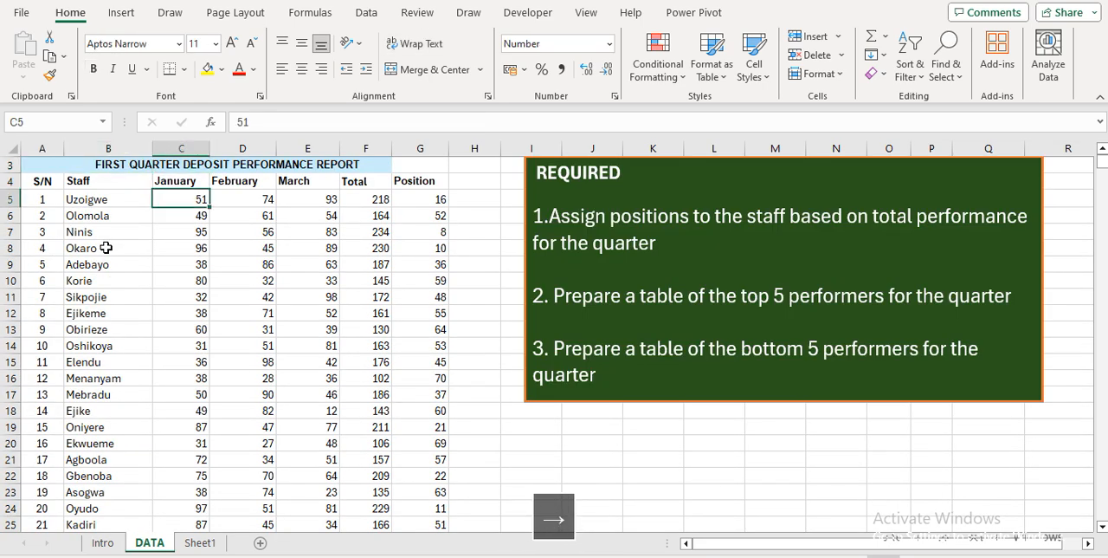
# Clear the existing rank formulas from the whole Position column, from G5 down, keeping the header
pyautogui.press('Right')
pyautogui.press('Right')
pyautogui.press('Right')
pyautogui.press('Right')
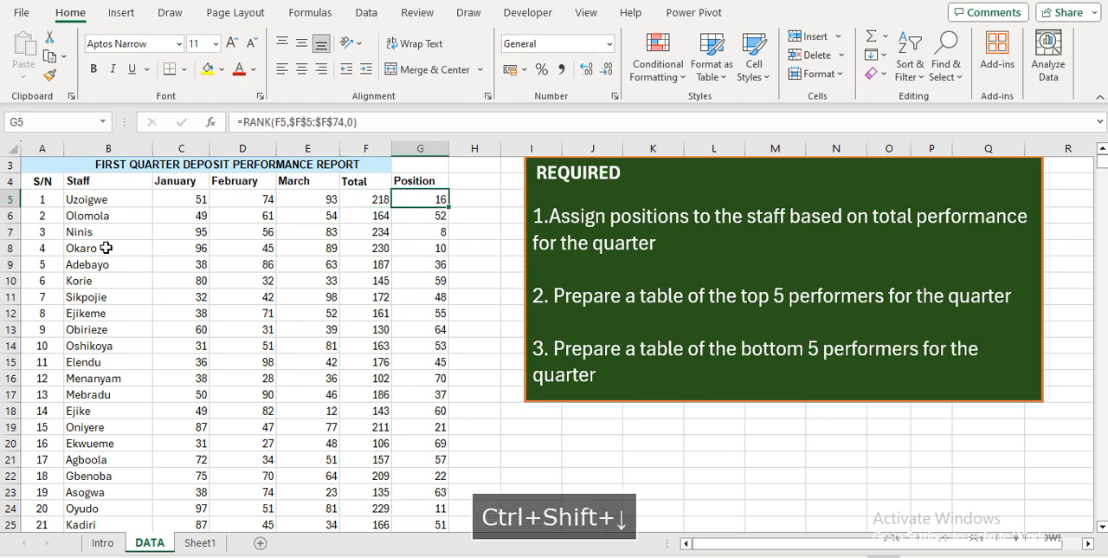
pyautogui.hotkey('ctrl', 'shift', 'Down')
pyautogui.press('Delete')
pyautogui.press('Up')
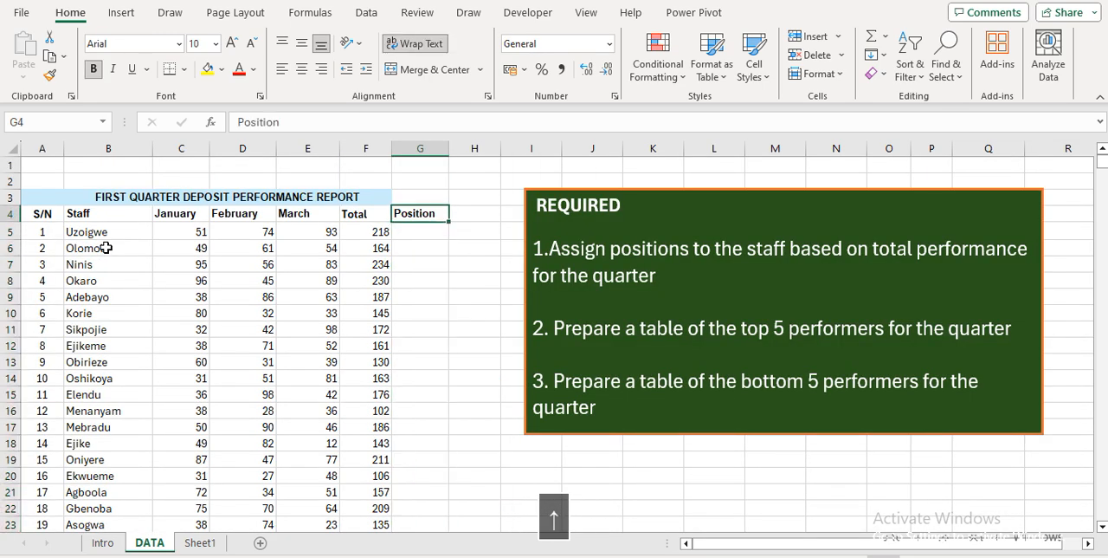
# Examine the first staff row's January to March figures and the SUM formula in its Total cell
pyautogui.press('Left')
pyautogui.press('Left')
pyautogui.press('Down')
pyautogui.press('Right')
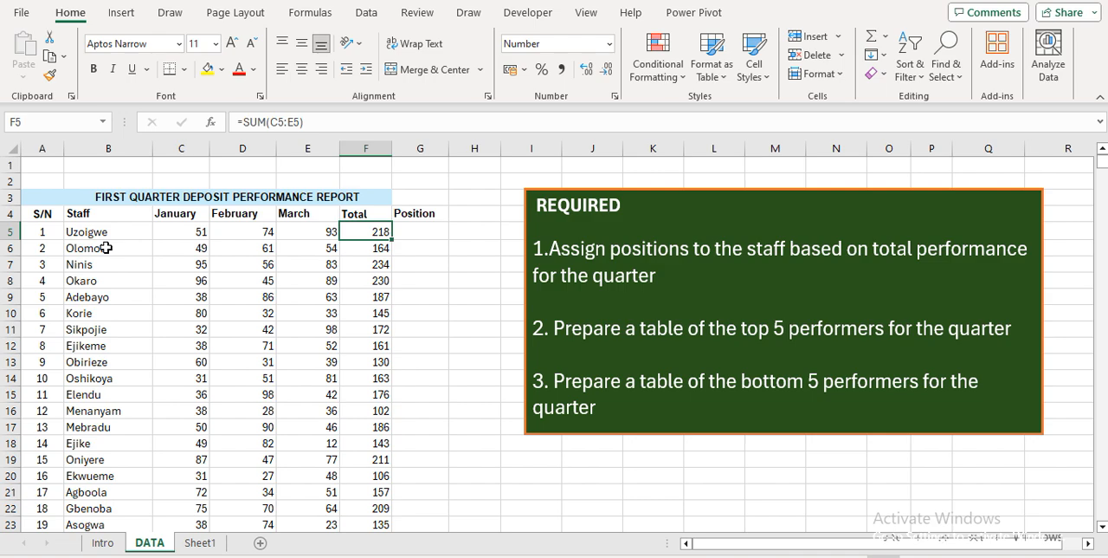
pyautogui.press('Down')
pyautogui.press('Up')
pyautogui.press('Left')
pyautogui.press('Left')
pyautogui.press('Left')
pyautogui.press('Left')
pyautogui.press('Right')
pyautogui.press('Right')
pyautogui.press('Right')
pyautogui.press('Right')
pyautogui.press('Right')
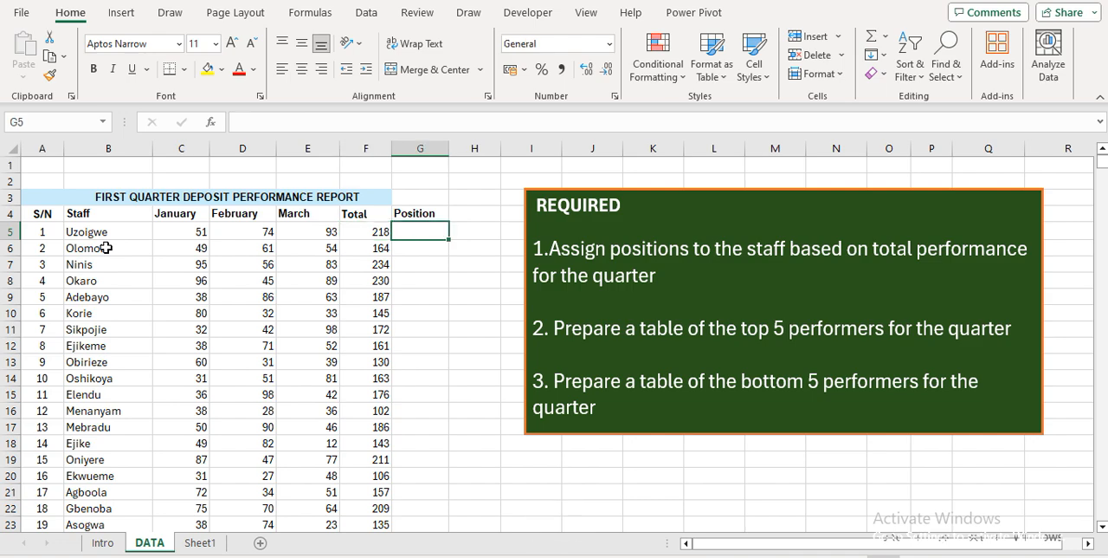
pyautogui.press('Left')
pyautogui.press('Left')
pyautogui.press('Left')
pyautogui.press('Left')
pyautogui.press('Left')
pyautogui.press('Right')
pyautogui.press('Right')
pyautogui.press('Right')
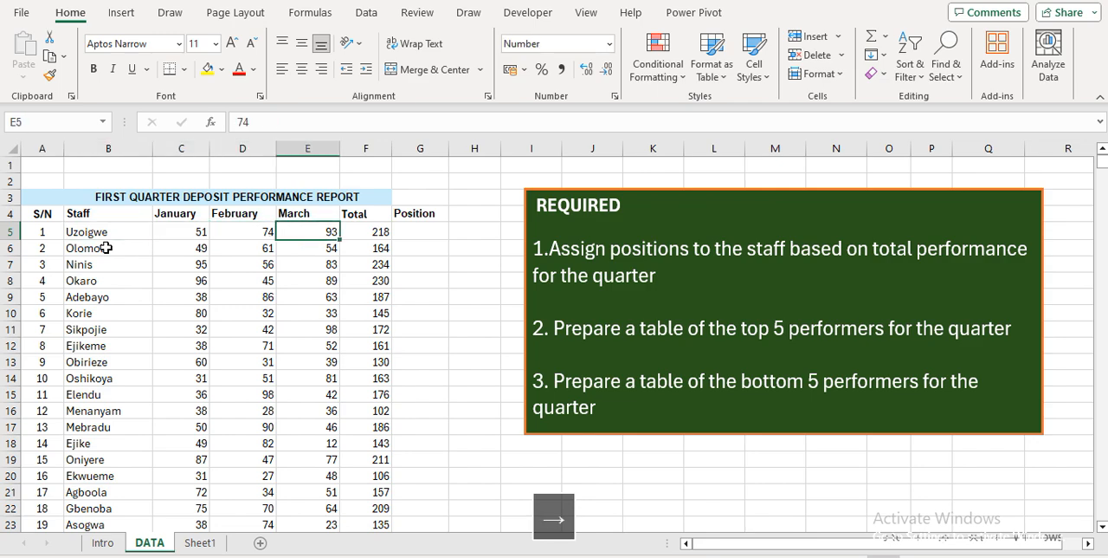
pyautogui.press('Right')
pyautogui.press('Right')
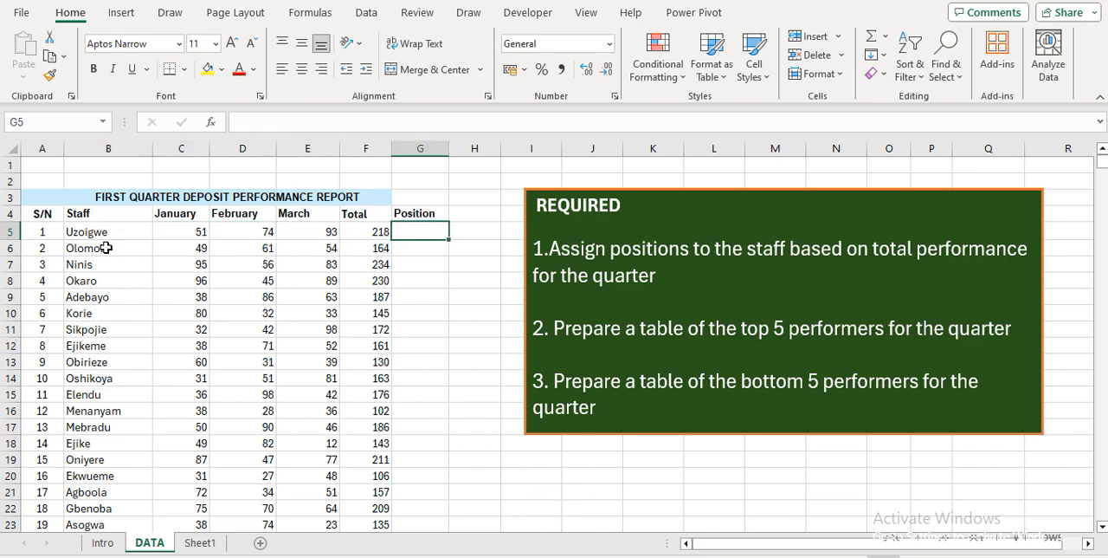
pyautogui.press('Up')
pyautogui.press('Up')
pyautogui.press('Up')
pyautogui.press('Up')
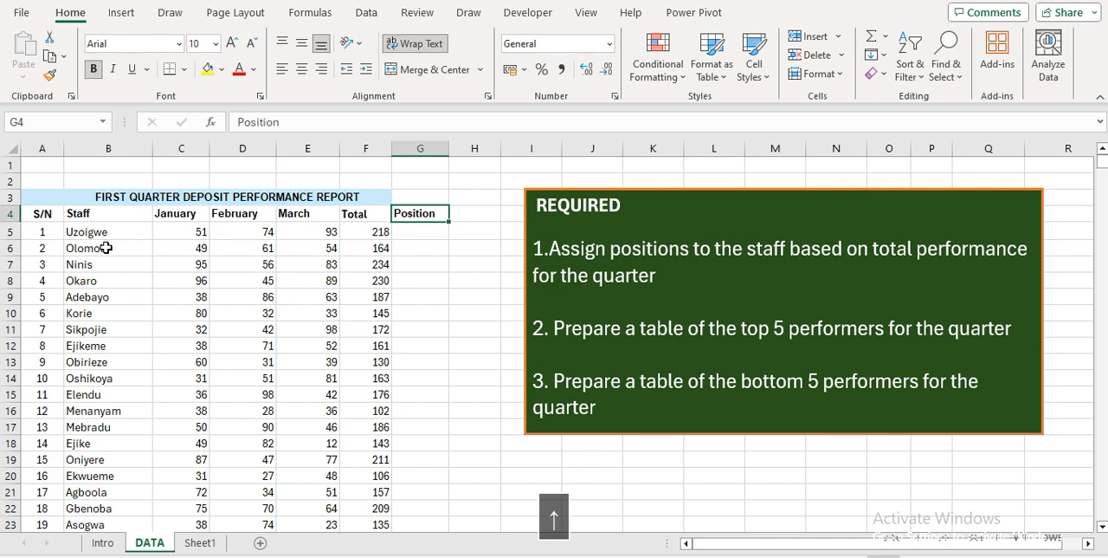
pyautogui.write('RANK')
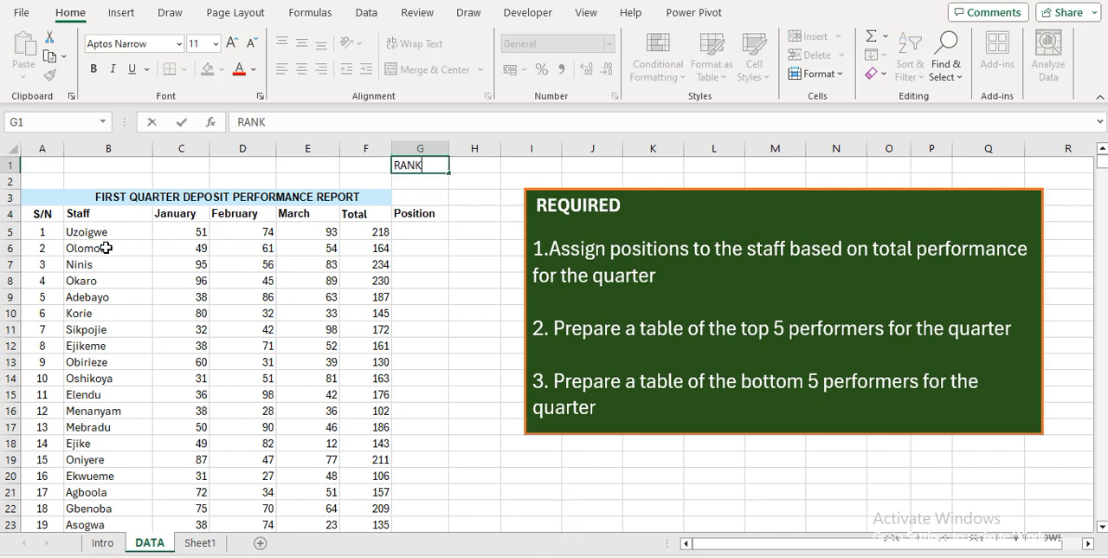
pyautogui.press('Escape')
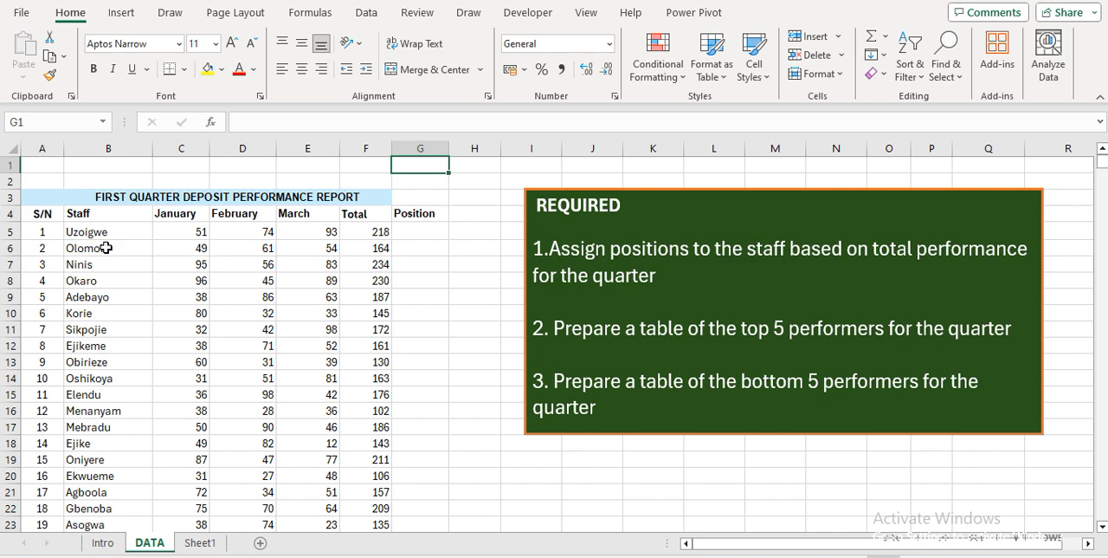
pyautogui.press('Down')
pyautogui.press('Down')
pyautogui.press('Down')
pyautogui.press('Down')
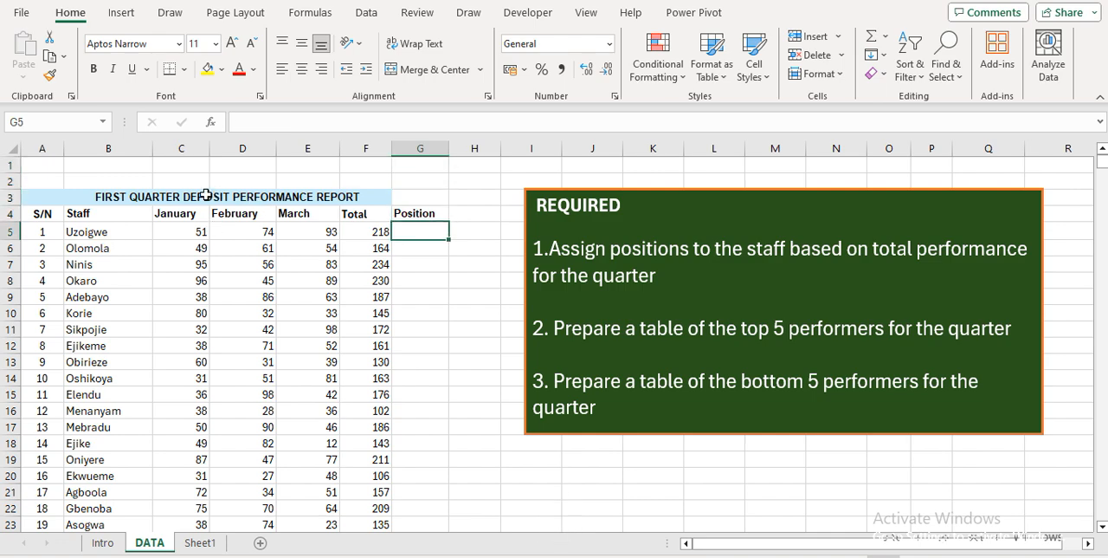
# Shift the REQUIRED text box off the LOGIC SYNTAXES box and examine the arguments of the RANK syntax
pyautogui.click(526, 199)
pyautogui.moveTo(526, 199); pyautogui.dragTo(29, 329)
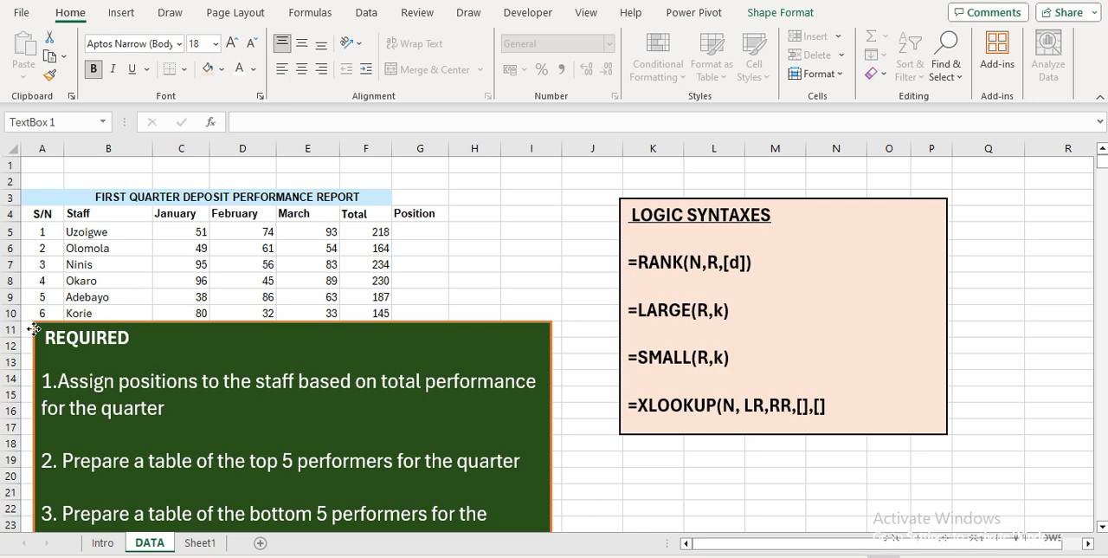
pyautogui.click(763, 259)
pyautogui.moveTo(764, 260); pyautogui.dragTo(654, 271)
pyautogui.click(804, 286)
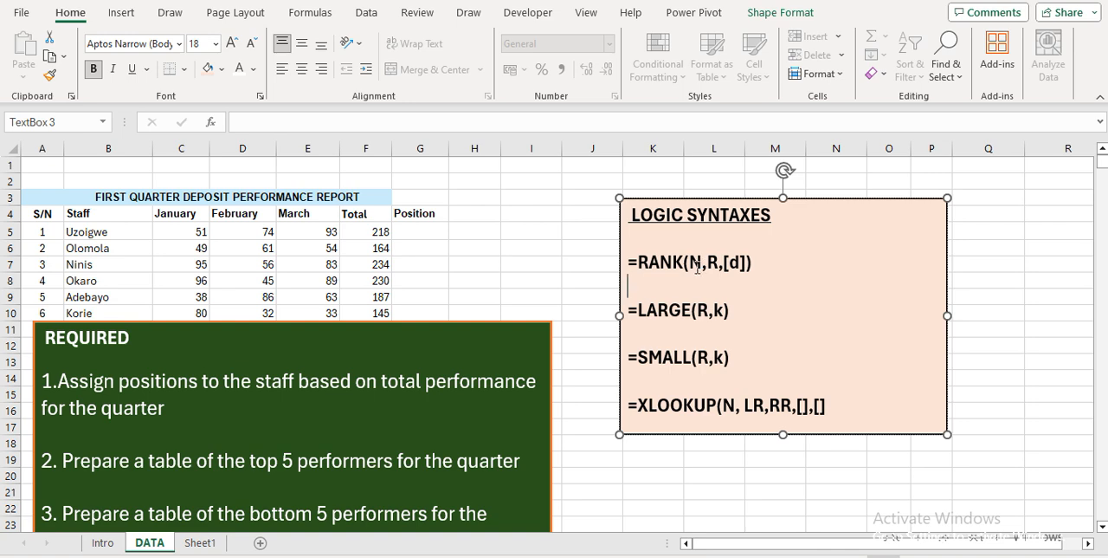
pyautogui.click(699, 262)
pyautogui.click(706, 275)
pyautogui.click(709, 267)
pyautogui.doubleClick(708, 265)
pyautogui.click(690, 278)
# Move the LOGIC SYNTAXES box further from the staff table and place the REQUIRED box over it, uncovering the staff rows
pyautogui.moveTo(622, 208); pyautogui.dragTo(733, 225)
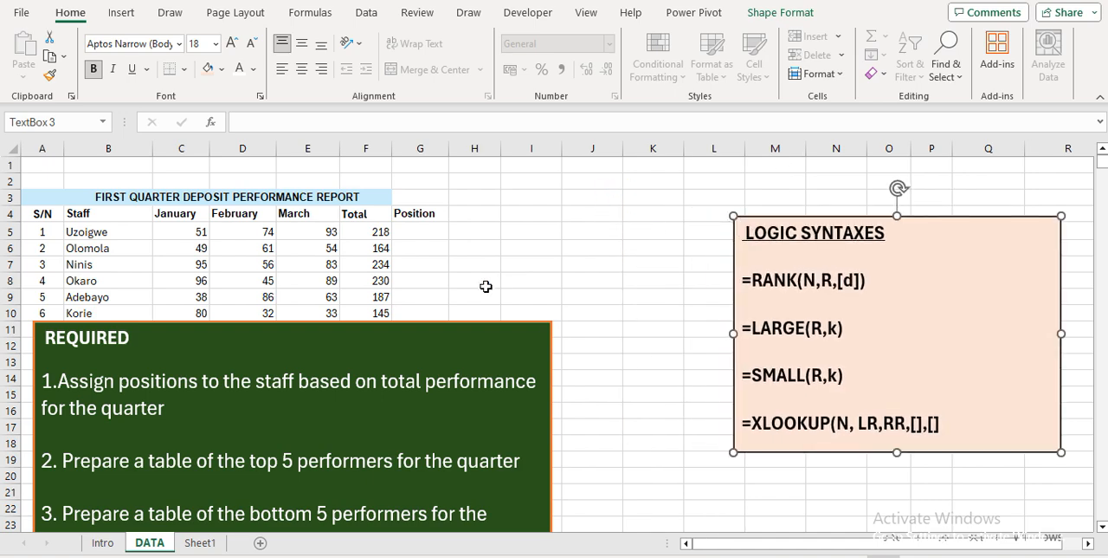
pyautogui.click(500, 324)
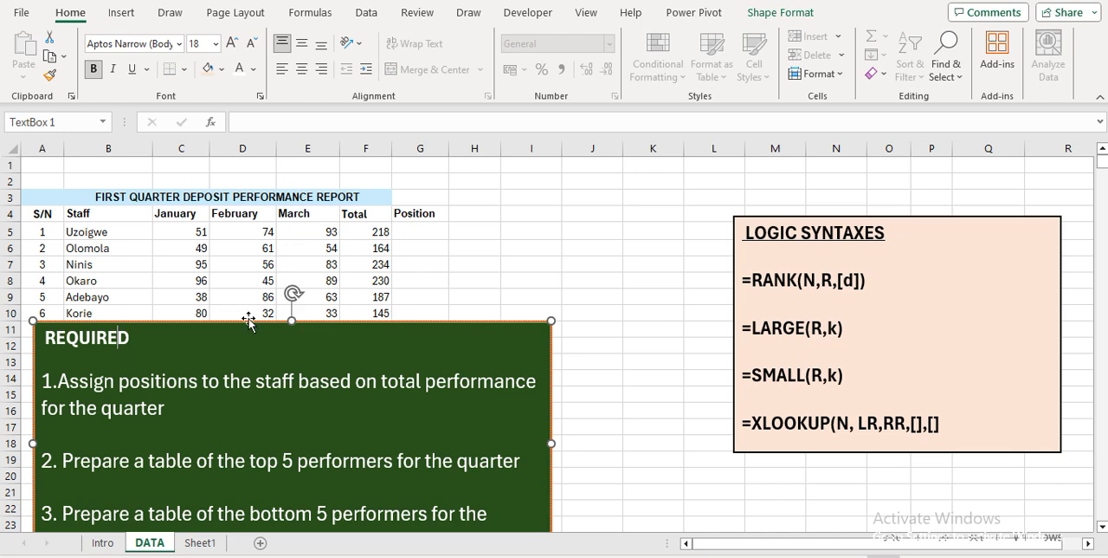
pyautogui.moveTo(30, 333); pyautogui.dragTo(688, 221)
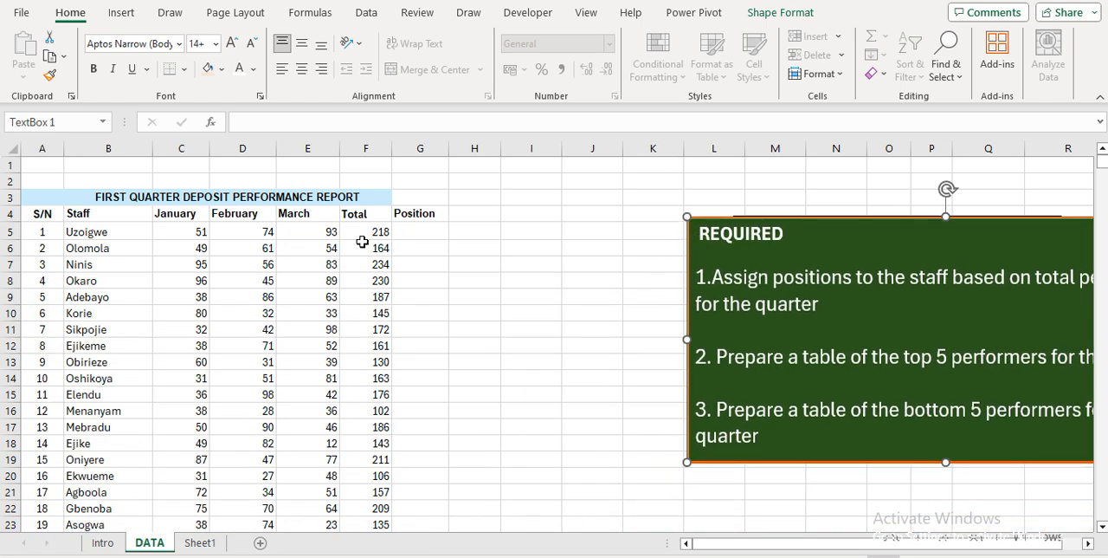
# Start a RANK formula in the first Position cell, G5, with the total in F5 as the number to rank
pyautogui.click(413, 229)
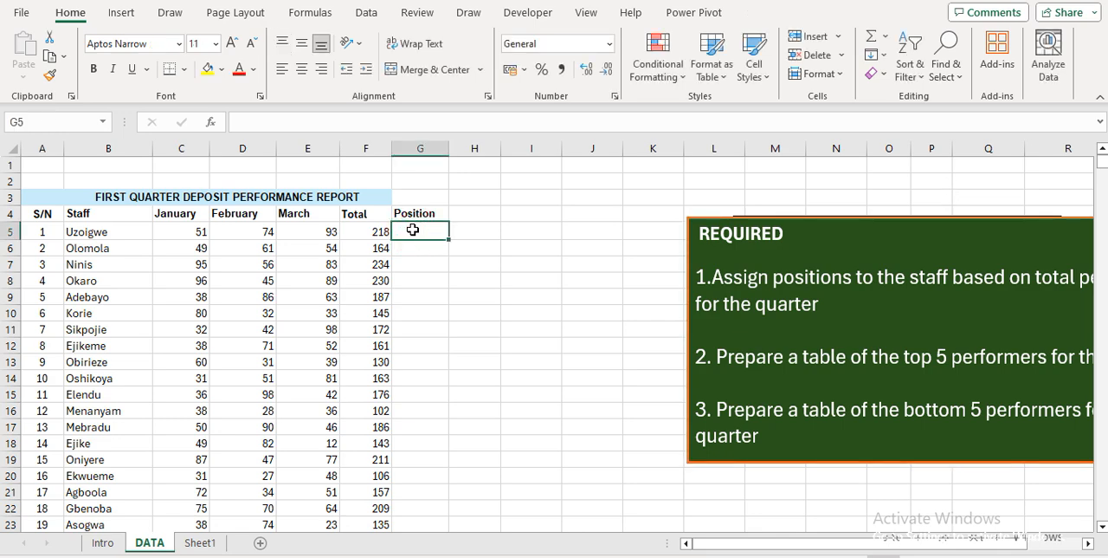
pyautogui.write('=RANK')
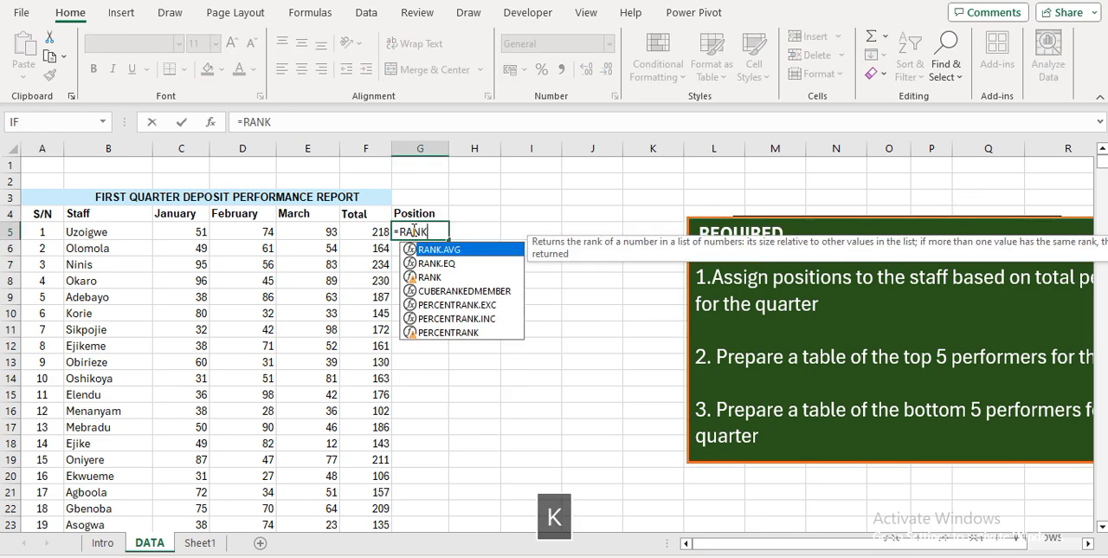
pyautogui.press('Tab')
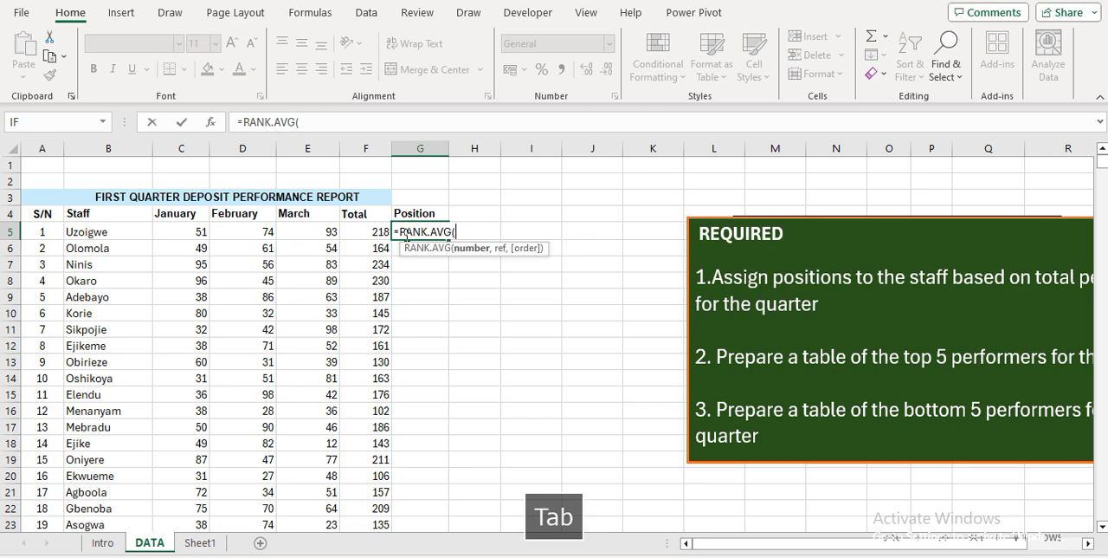
pyautogui.press('BackSpace')
pyautogui.press('BackSpace')
pyautogui.press('BackSpace')
pyautogui.press('BackSpace')
pyautogui.press('BackSpace')
pyautogui.press('Down')
pyautogui.press('Down')
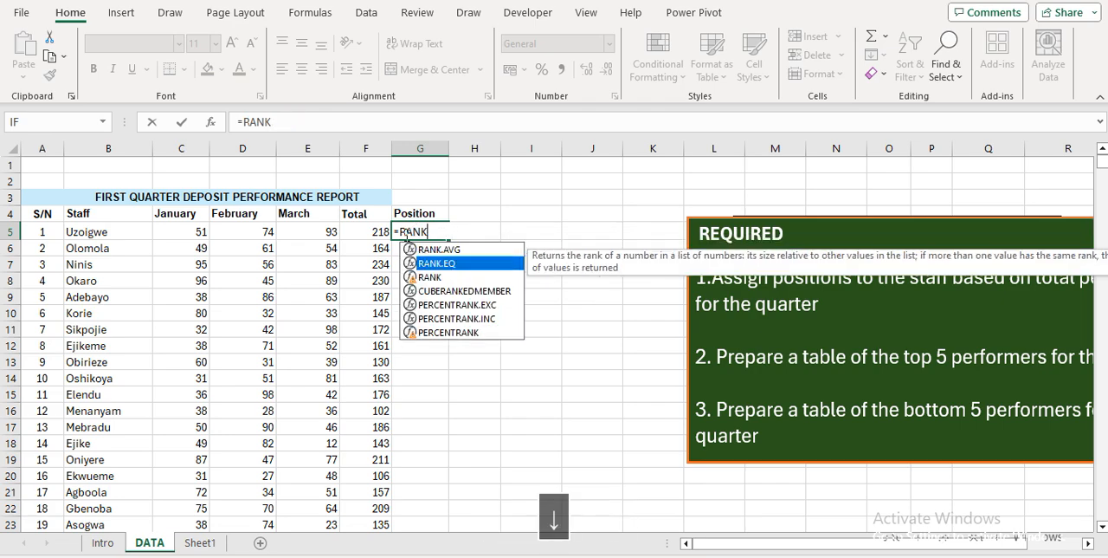
pyautogui.press('Tab')
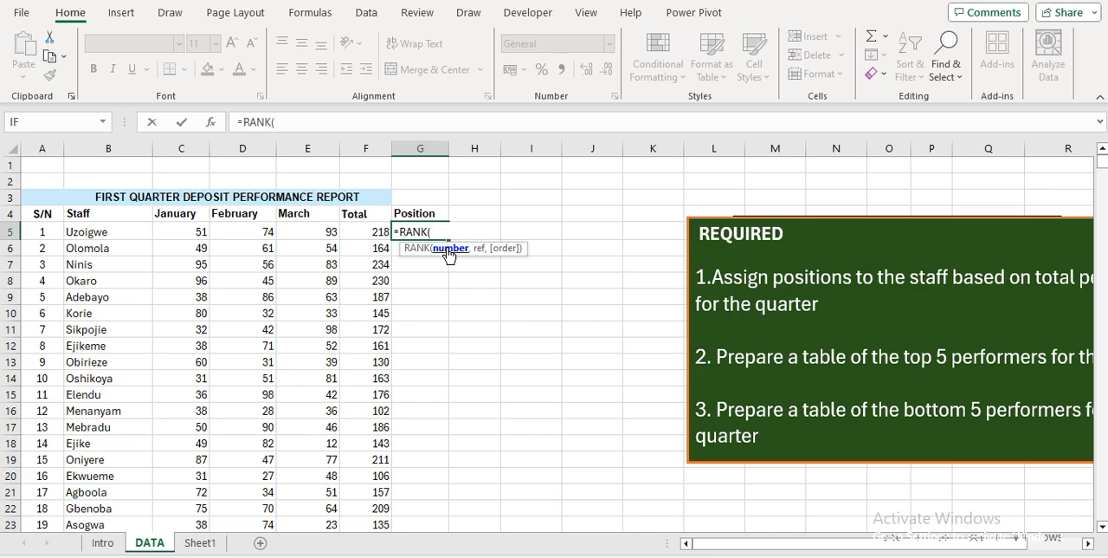
pyautogui.click(375, 229)
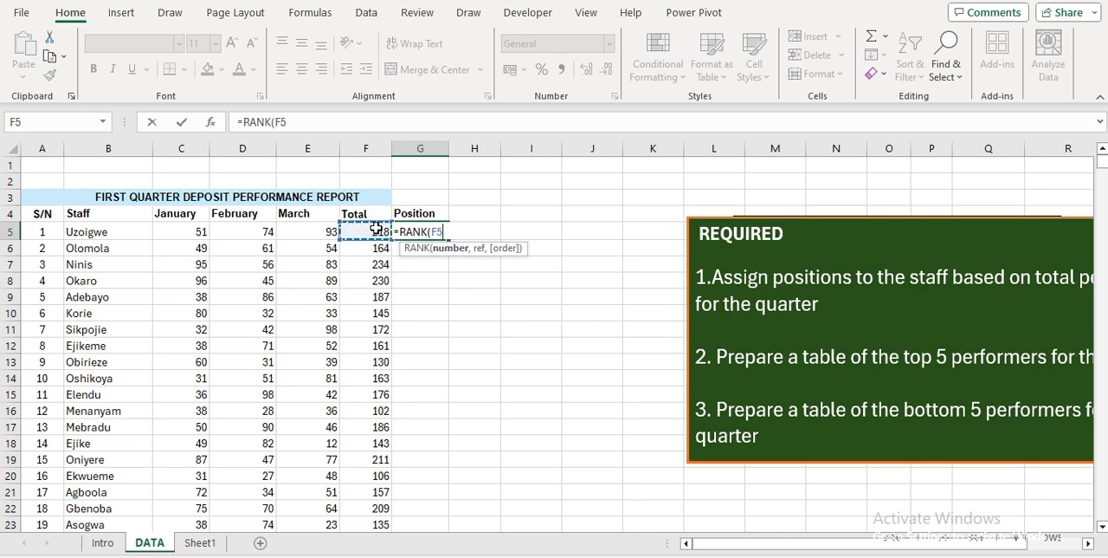
pyautogui.write(',')
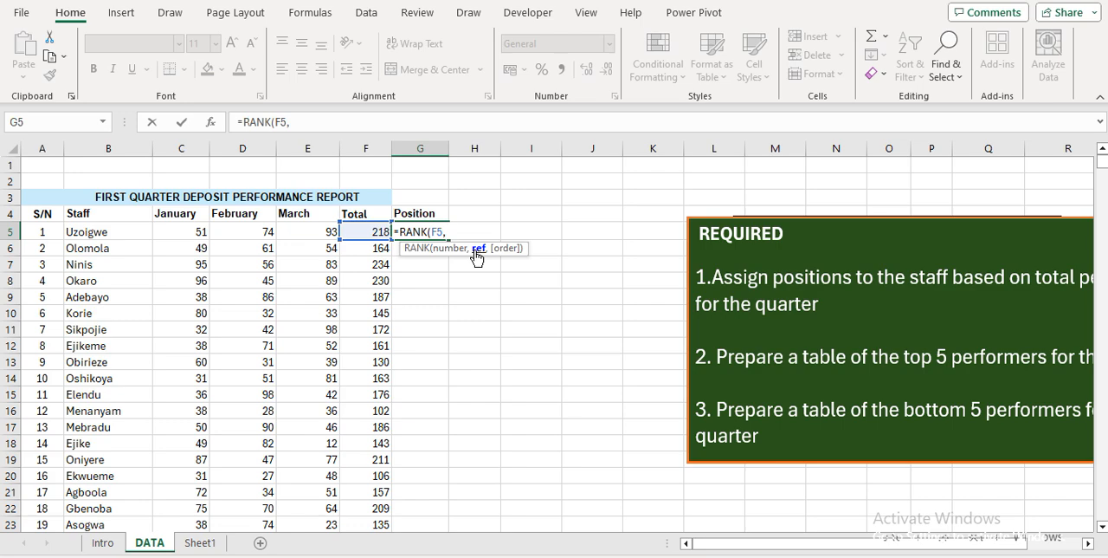
# Complete the G5 formula with the absolute reference range $F$5:$F$74 and order 0 for descending
pyautogui.click(366, 228)
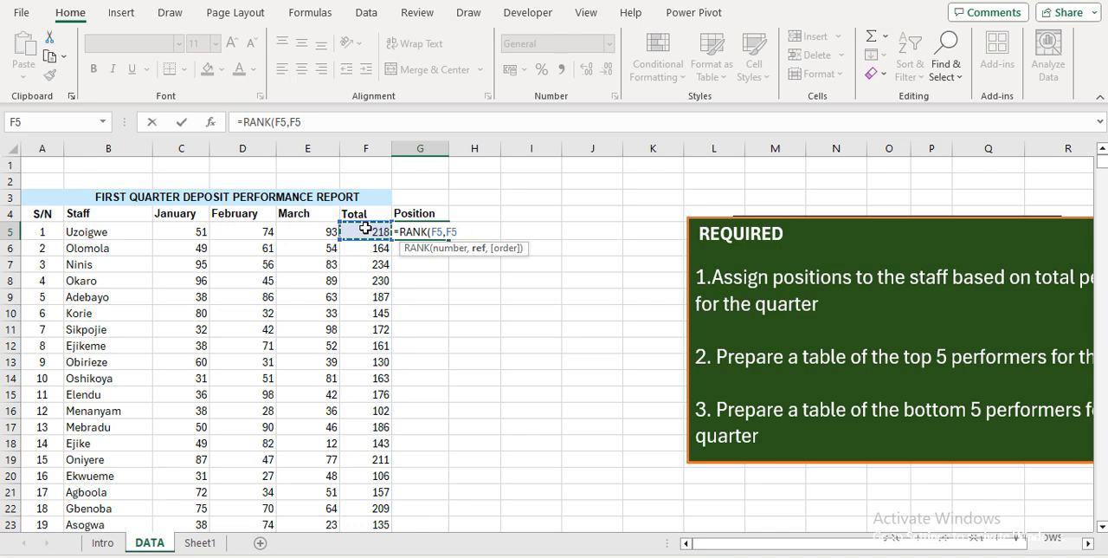
pyautogui.hotkey('ctrl', 'shift', 'Down')
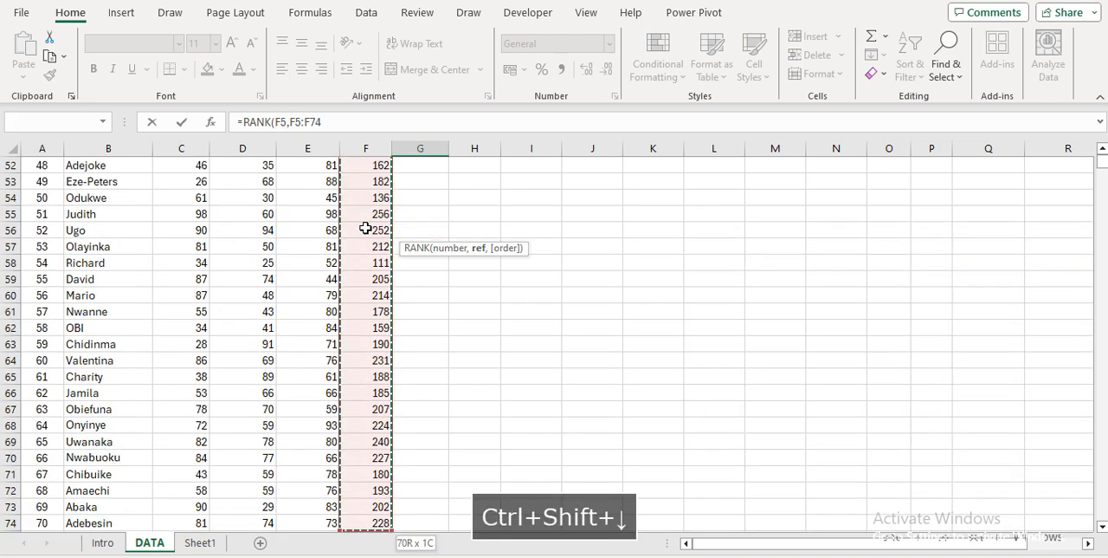
pyautogui.press('F4')
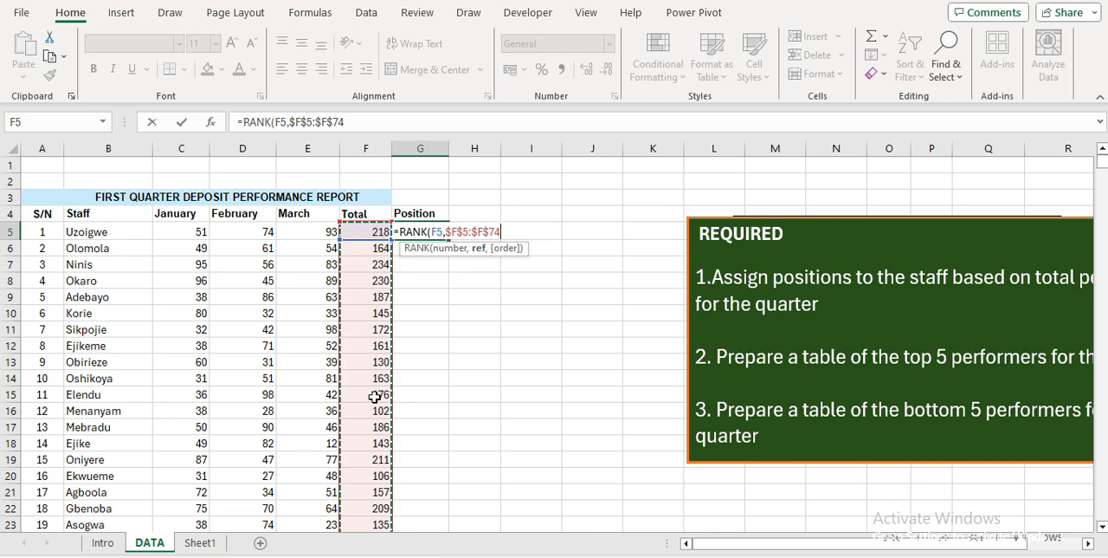
pyautogui.write(',0')
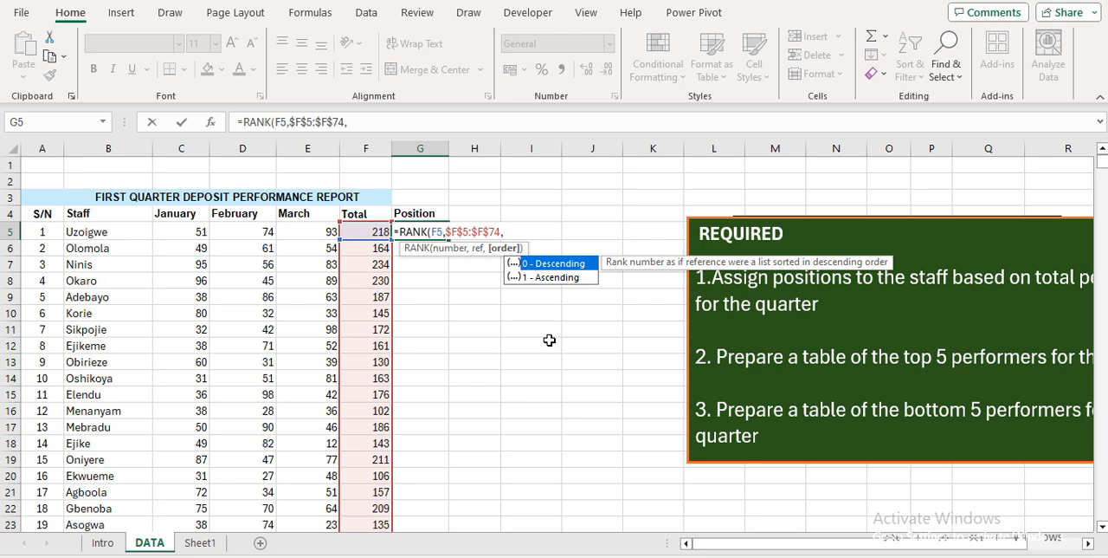
pyautogui.press('Tab')
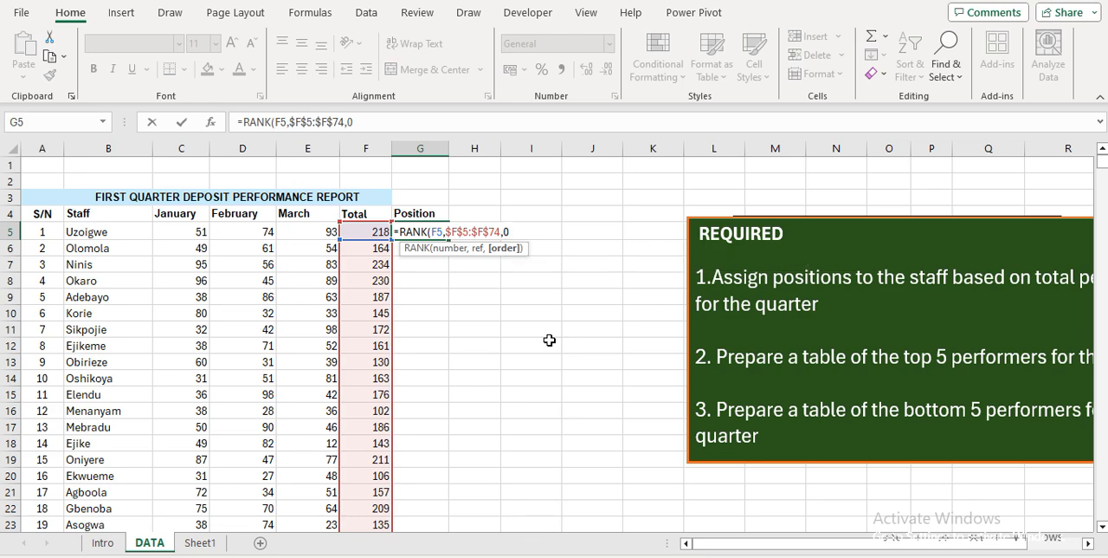
pyautogui.press('Return')
# Fill the RANK formula from G5 down the Position column for all staff
pyautogui.press('Up')
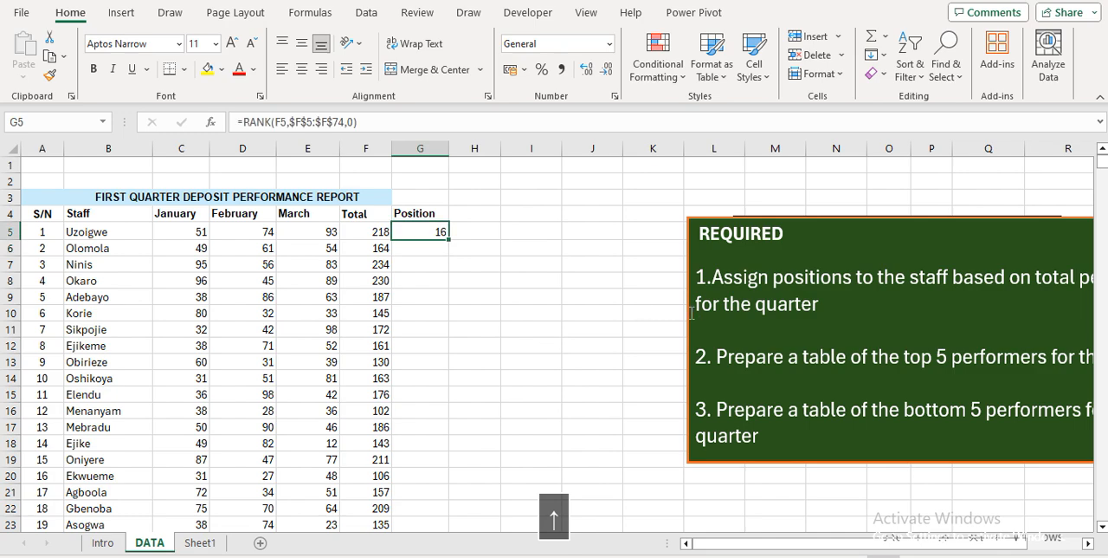
pyautogui.doubleClick(449, 242)
pyautogui.click(438, 249)
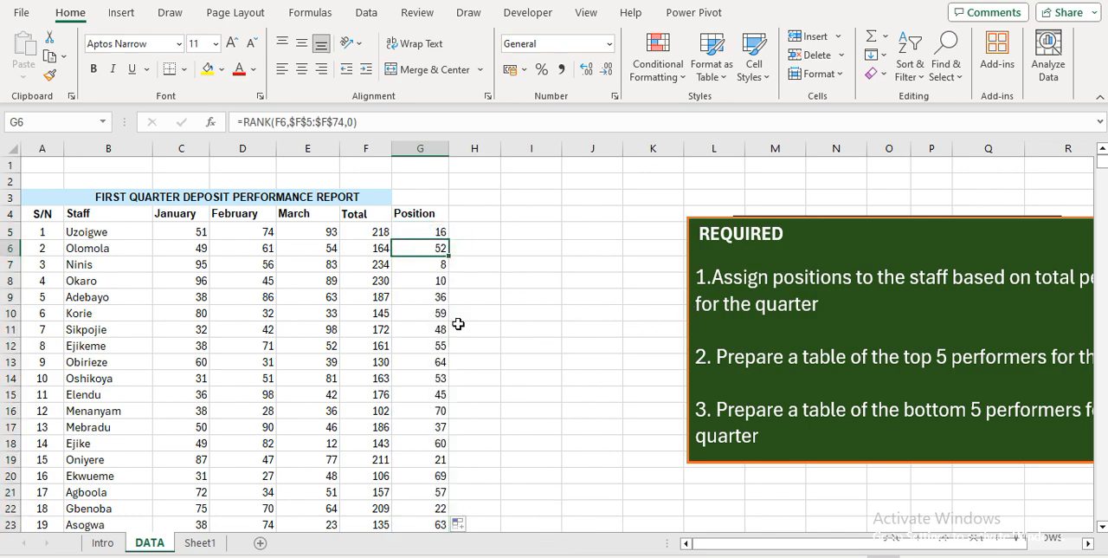
# Move the REQUIRED text box closer to the staff table, starting in column J, and select cell G6
pyautogui.click(711, 282)
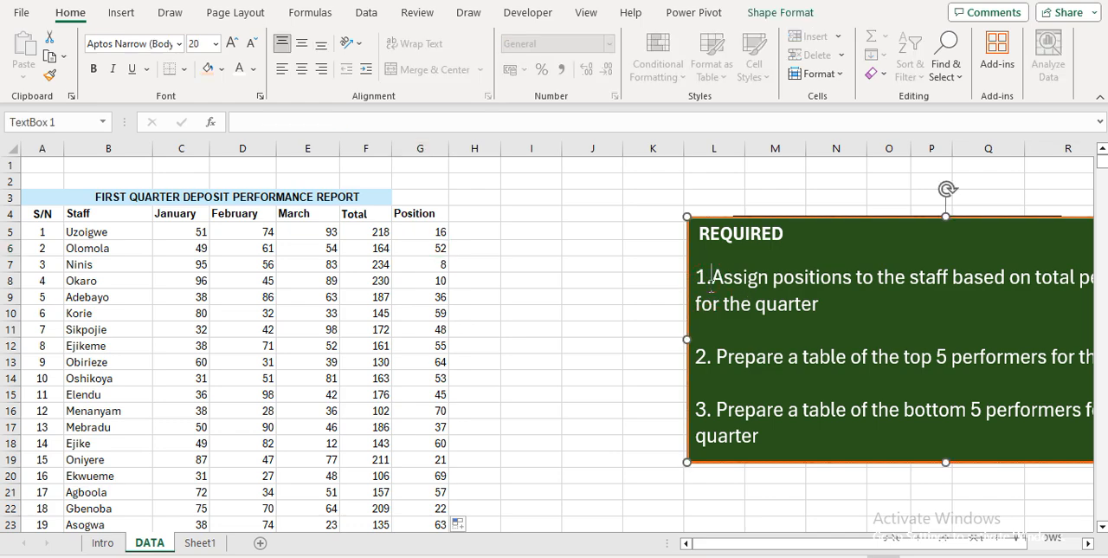
pyautogui.moveTo(689, 223); pyautogui.dragTo(598, 213)
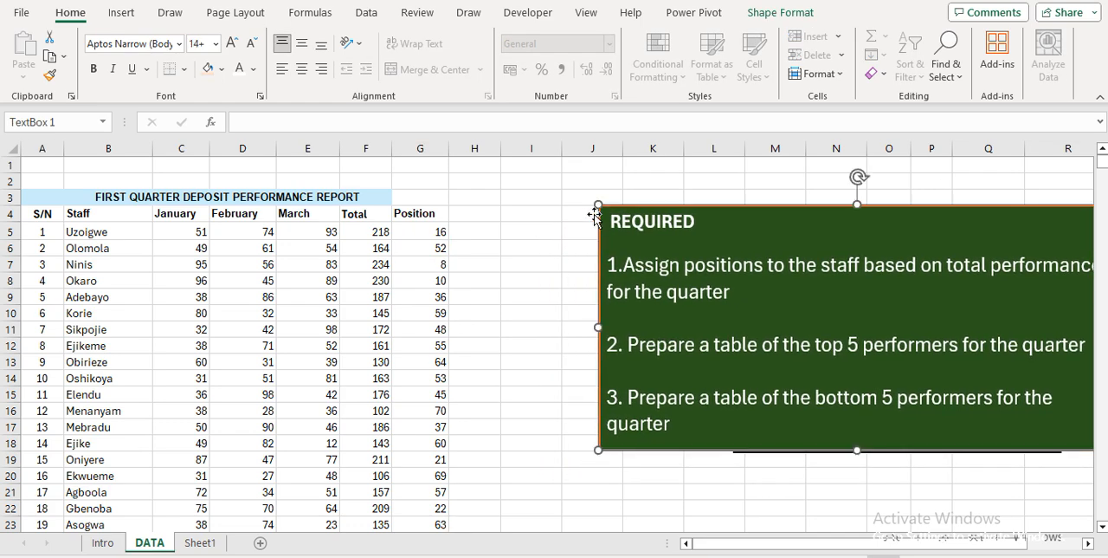
pyautogui.click(443, 231)
pyautogui.press('Down')
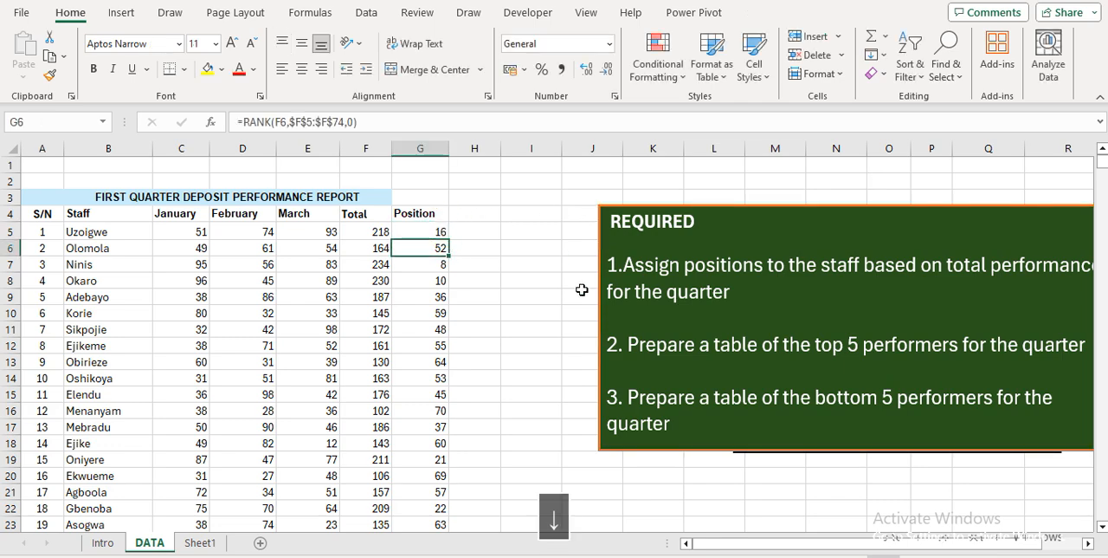
pyautogui.press('Up')
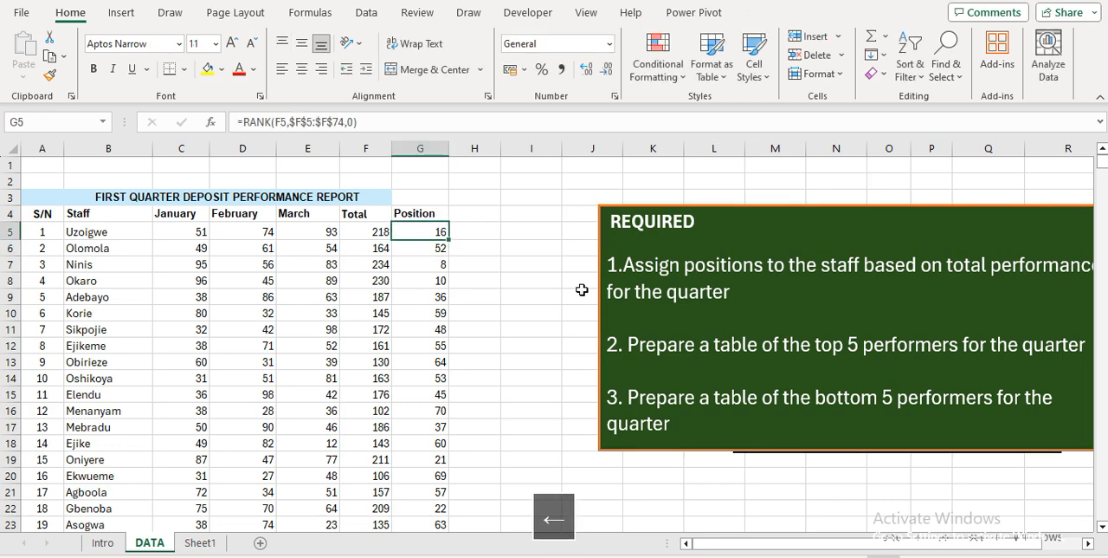
pyautogui.press('Left')
pyautogui.press('Left')
pyautogui.press('Left')
pyautogui.press('Right')
pyautogui.press('Right')
pyautogui.press('Right')
# Move the REQUIRED text box down to start around cell L11 and delete the LOGIC SYNTAXES text box
pyautogui.click(601, 223)
pyautogui.moveTo(594, 224); pyautogui.dragTo(704, 334)
pyautogui.click(741, 234)
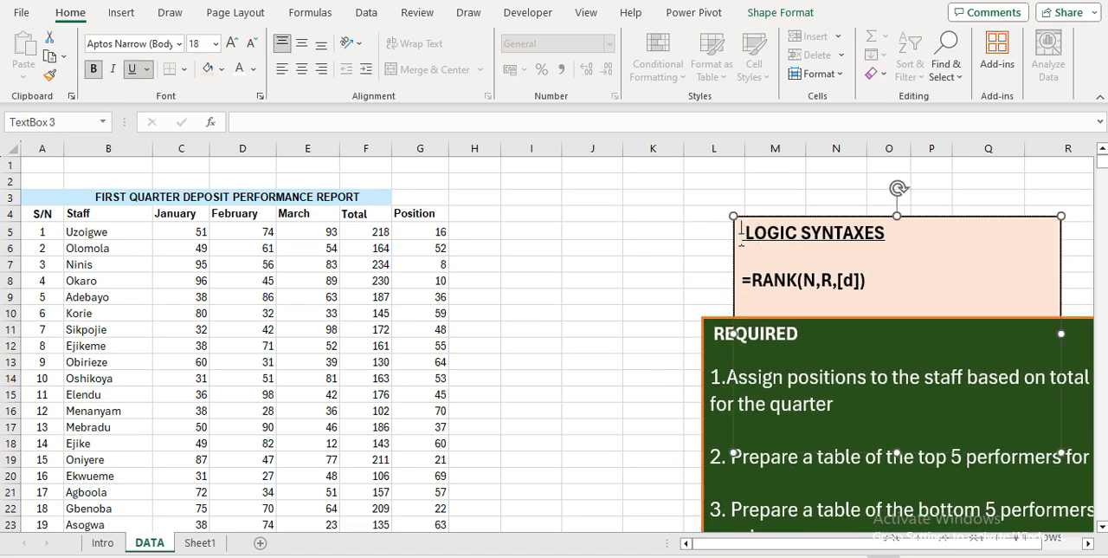
pyautogui.click(733, 230)
pyautogui.press('Delete')
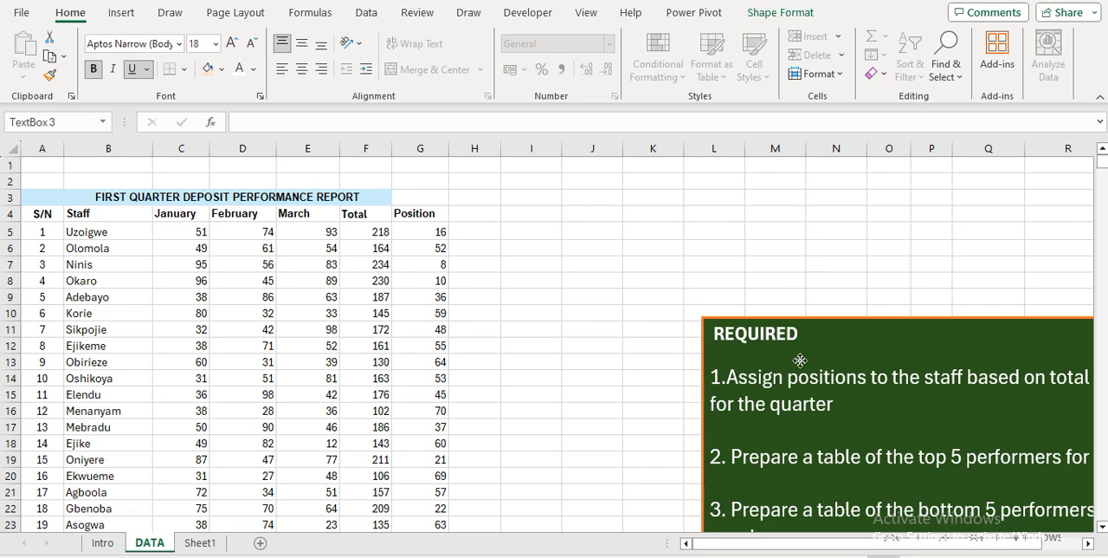
pyautogui.click(800, 360)
# Enter the label Number in cell I1 and the value 5 beside it in J1
pyautogui.click(575, 187)
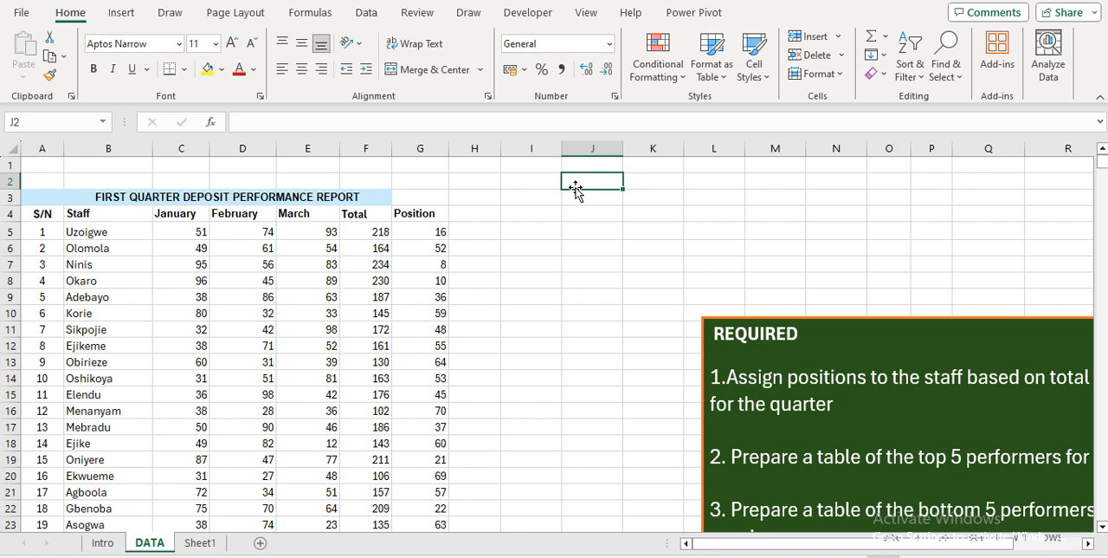
pyautogui.press('Up')
pyautogui.press('Left')
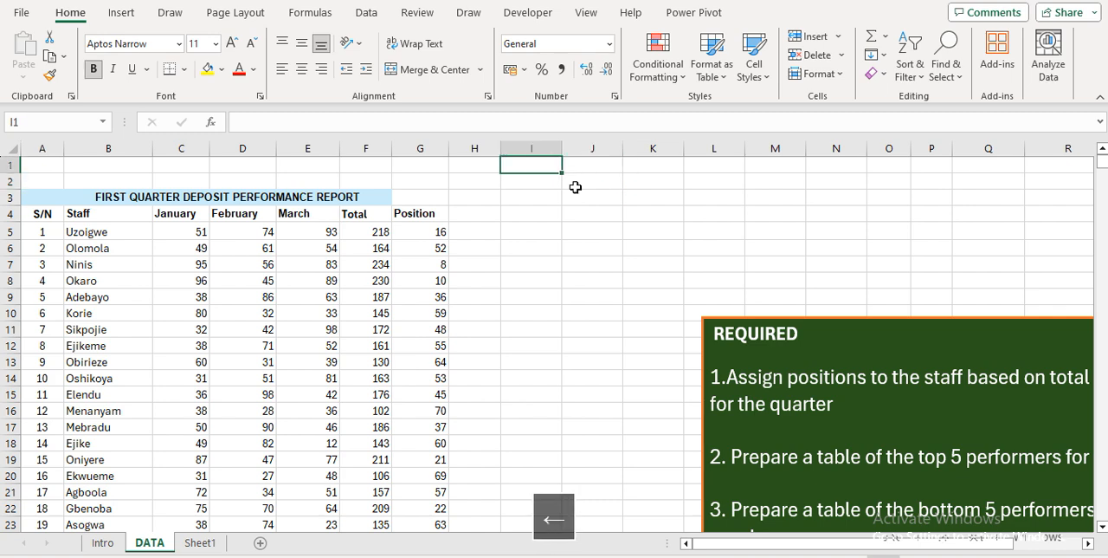
pyautogui.write('Number')
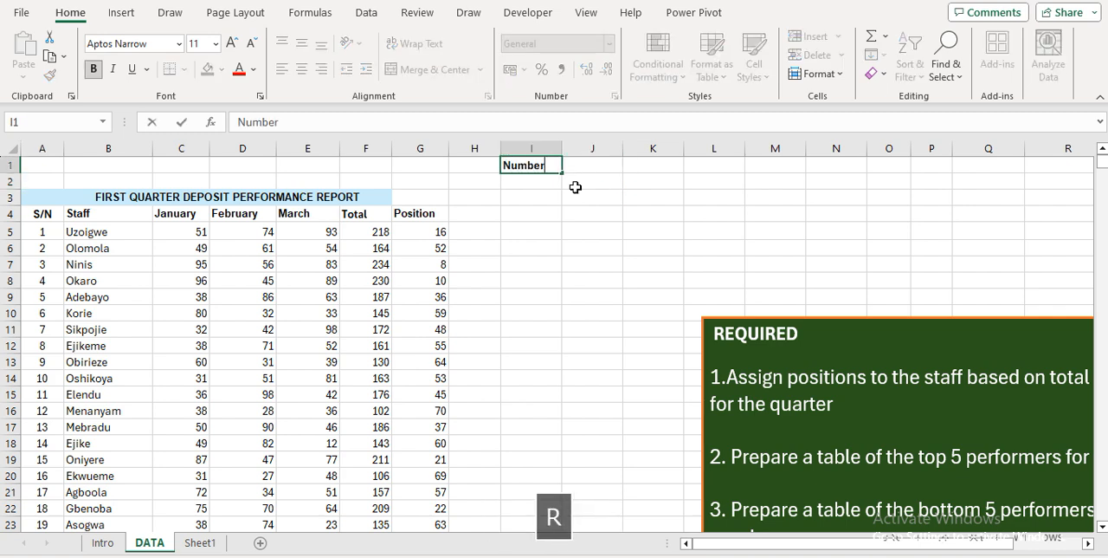
pyautogui.press('Right')
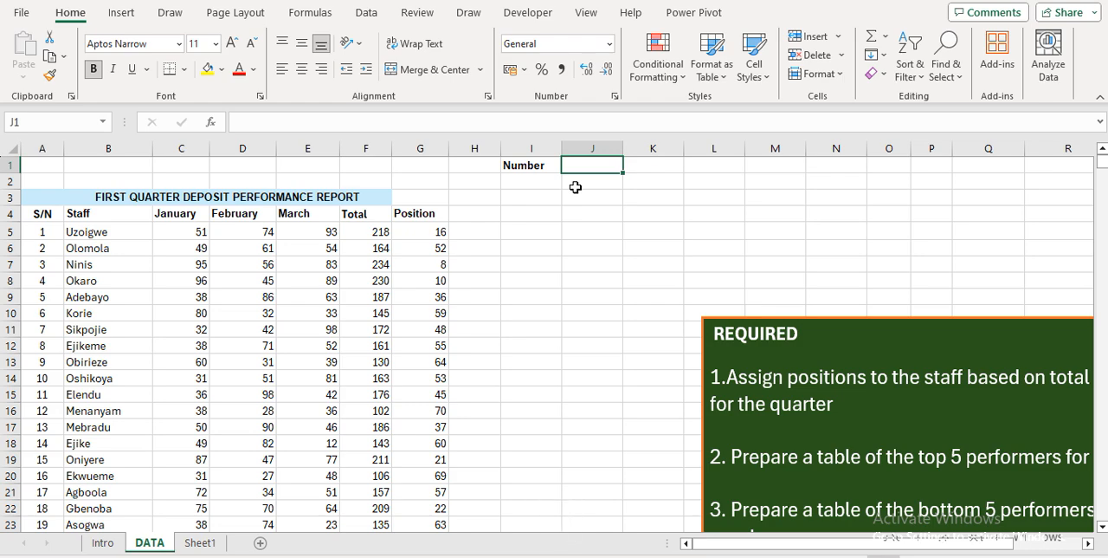
pyautogui.write('5')
pyautogui.press('Return')
# Center the value in J1 and give the cell a yellow fill
pyautogui.press('Up')
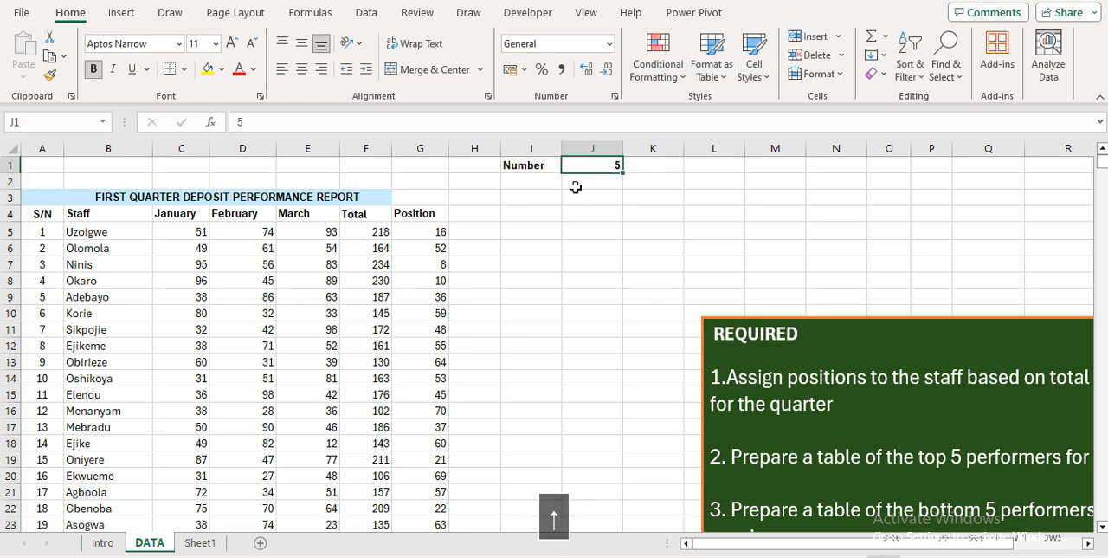
pyautogui.click(302, 70)
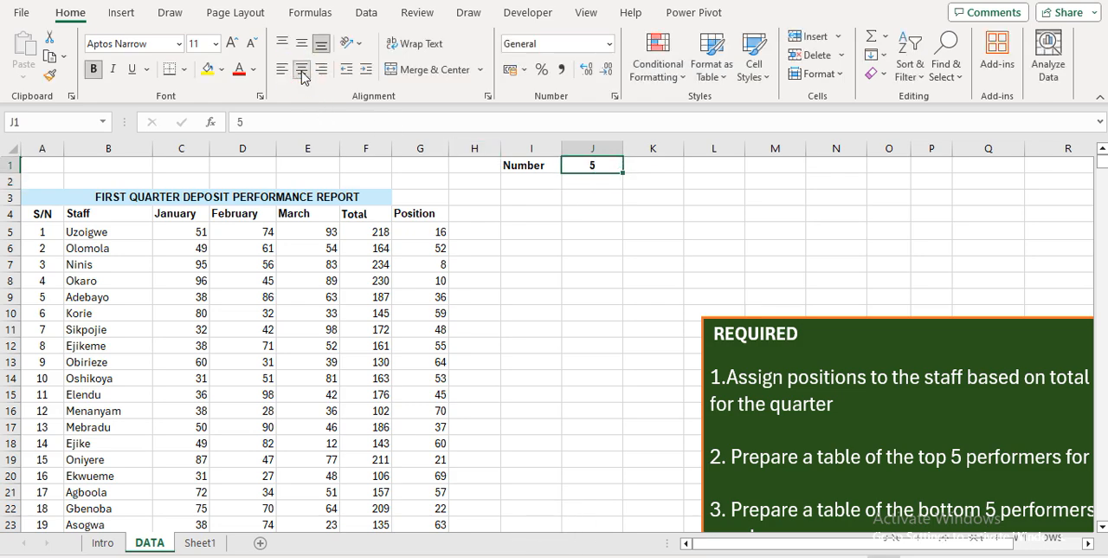
pyautogui.click(208, 71)
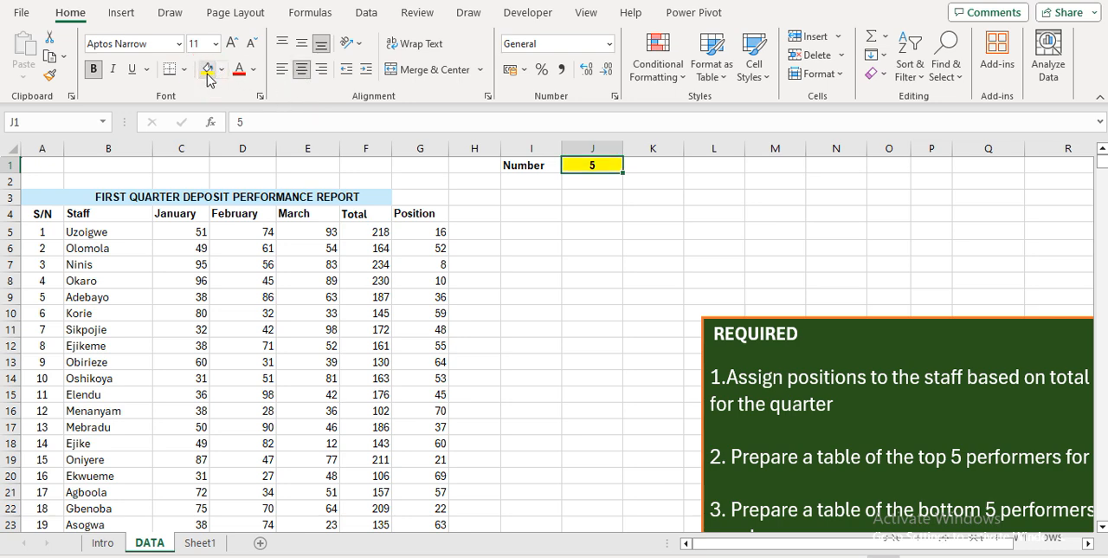
pyautogui.click(604, 235)
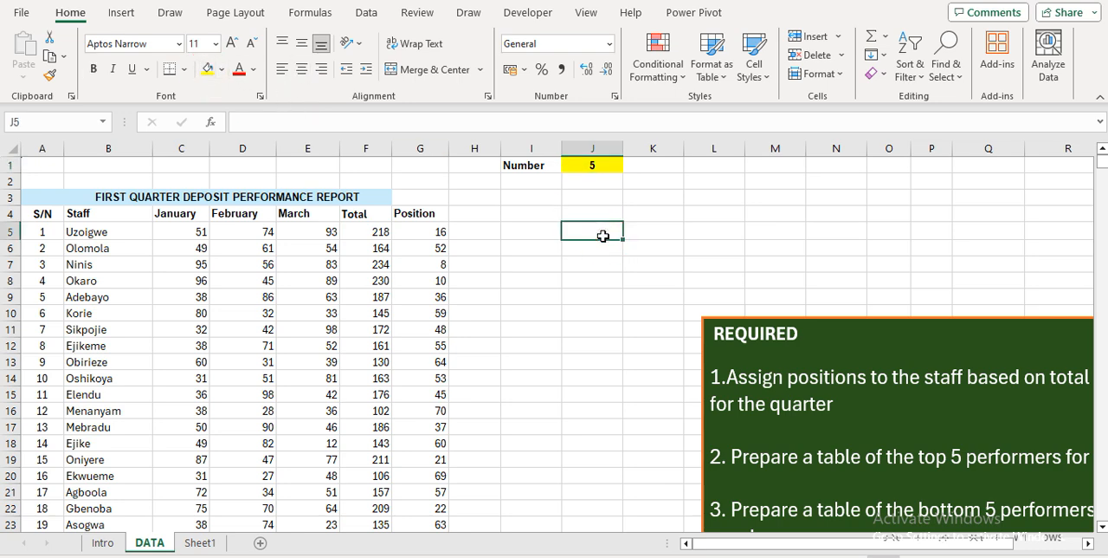
pyautogui.press('Up')
pyautogui.press('Up')
pyautogui.press('Left')
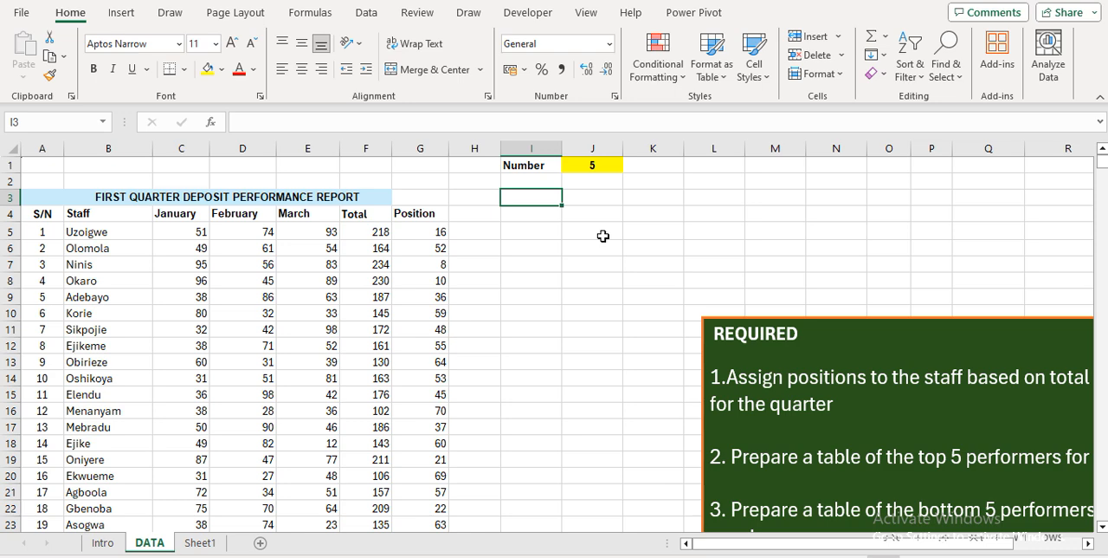
pyautogui.press('Up')
pyautogui.press('Up')
pyautogui.press('Right')
pyautogui.press('Down')
pyautogui.press('Down')
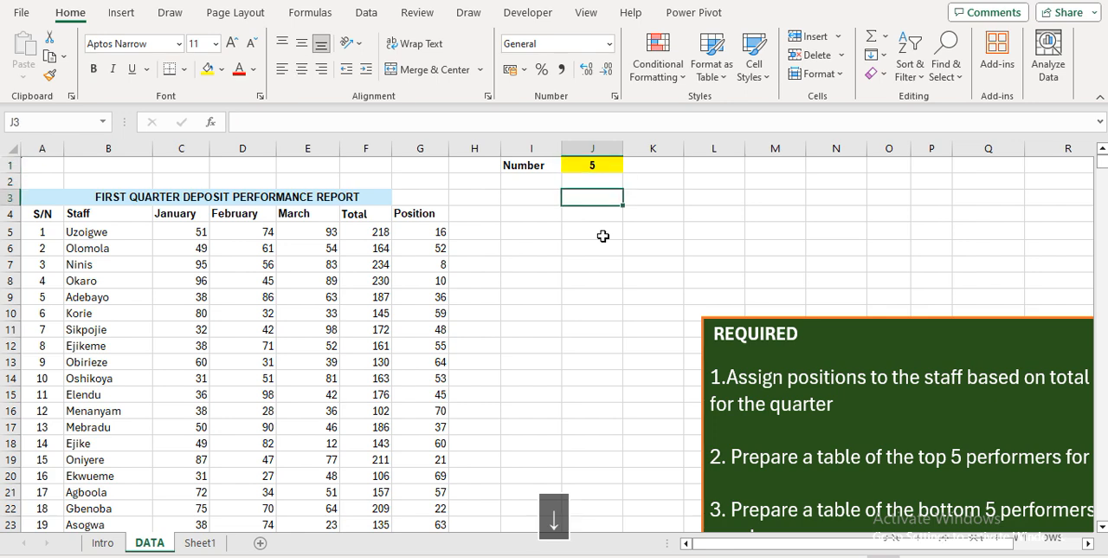
pyautogui.press('Left')
pyautogui.press('Up')
pyautogui.press('Up')
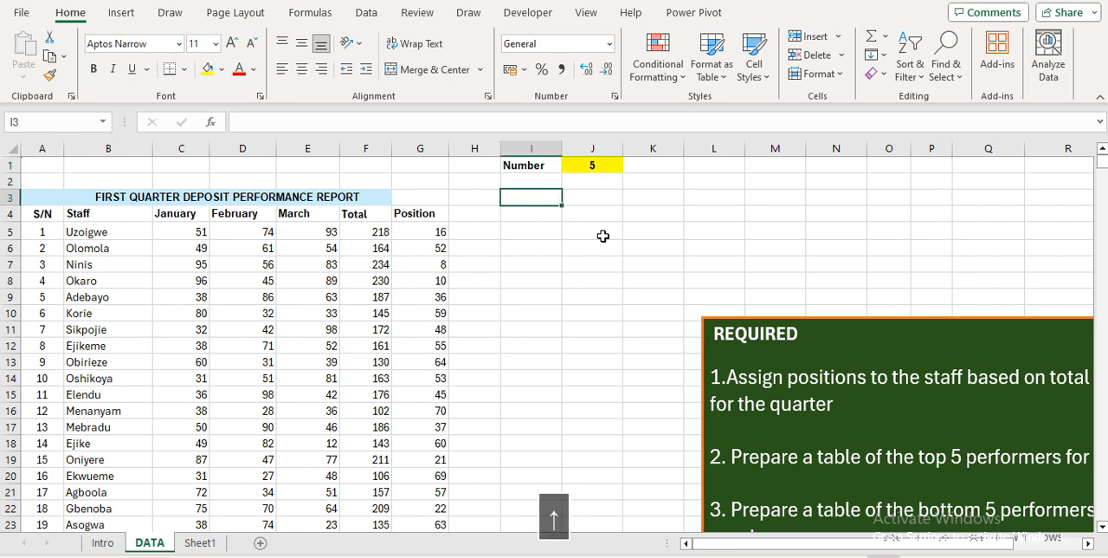
pyautogui.press('Right')
pyautogui.press('Down')
pyautogui.press('Down')
pyautogui.press('Left')
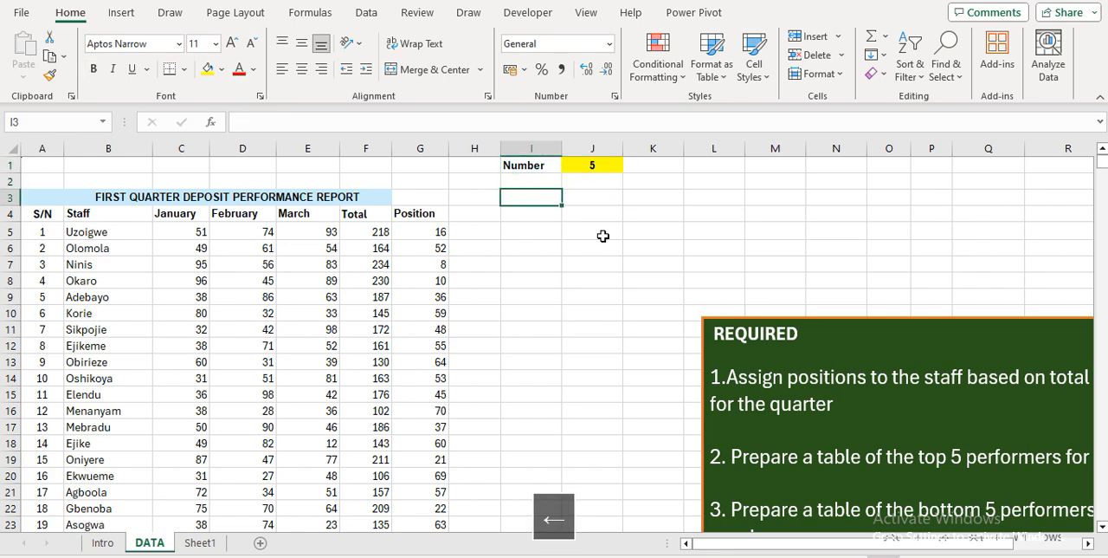
pyautogui.press('Up')
pyautogui.press('Up')
pyautogui.press('Right')
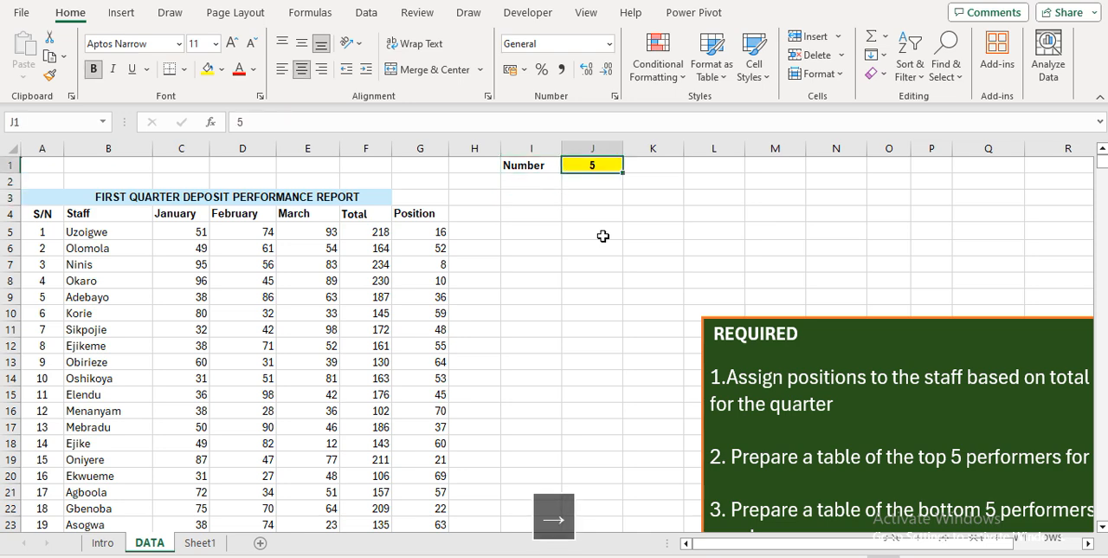
# Start a dynamic title formula in I3 that joins "TOP", a space and the number in J1: ="TOP"&" "&J1
pyautogui.press('Left')
pyautogui.press('Down')
pyautogui.press('Down')
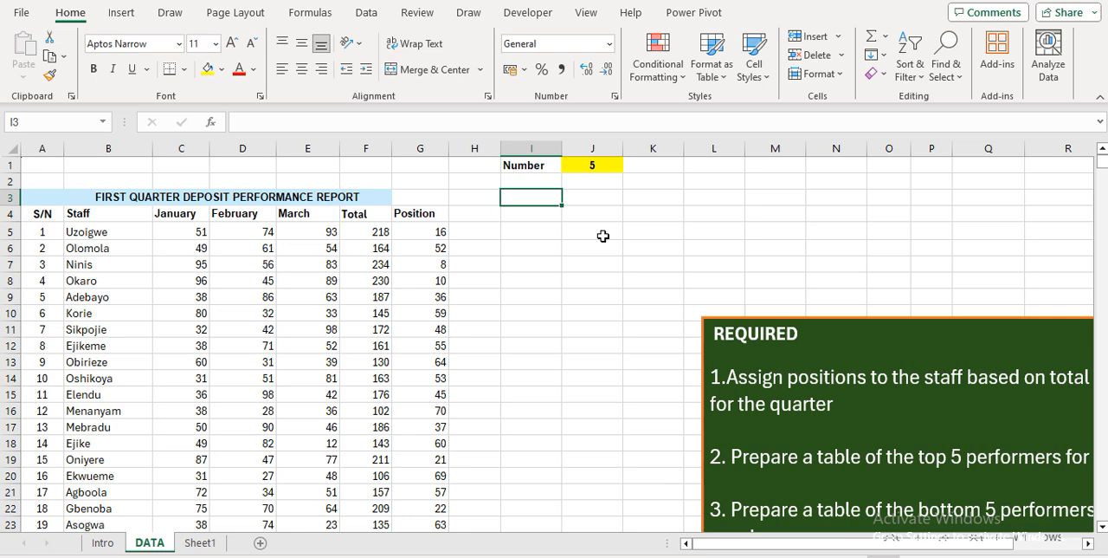
pyautogui.write('="')
pyautogui.press('capslock')
pyautogui.write('TOP')
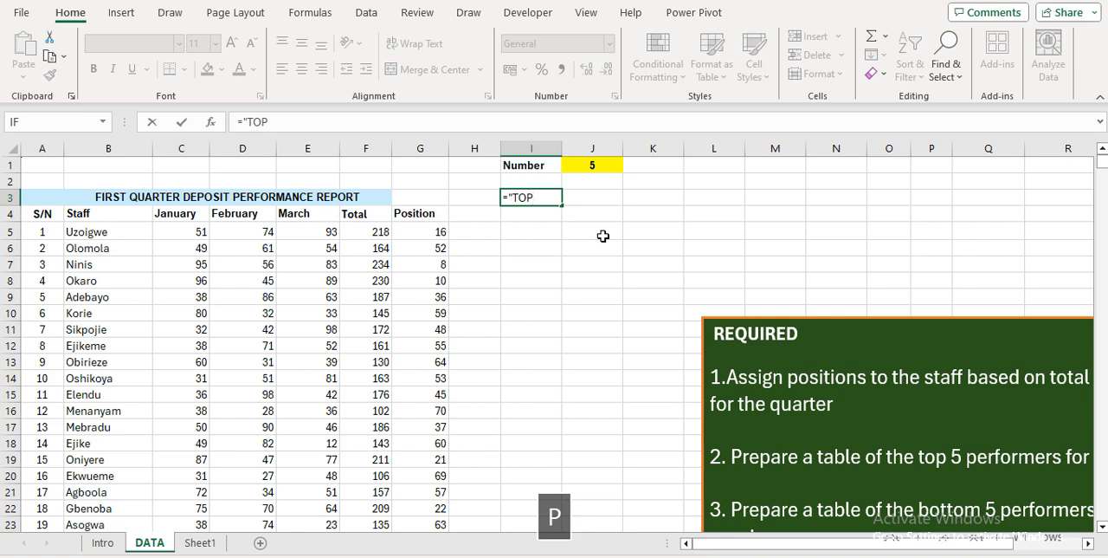
pyautogui.write('"')
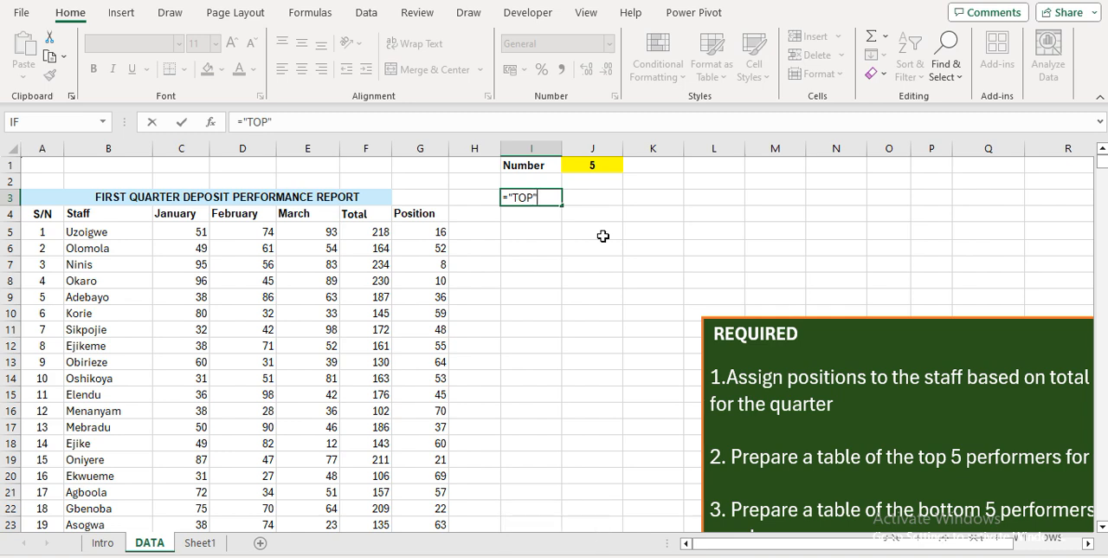
pyautogui.write('&" ')
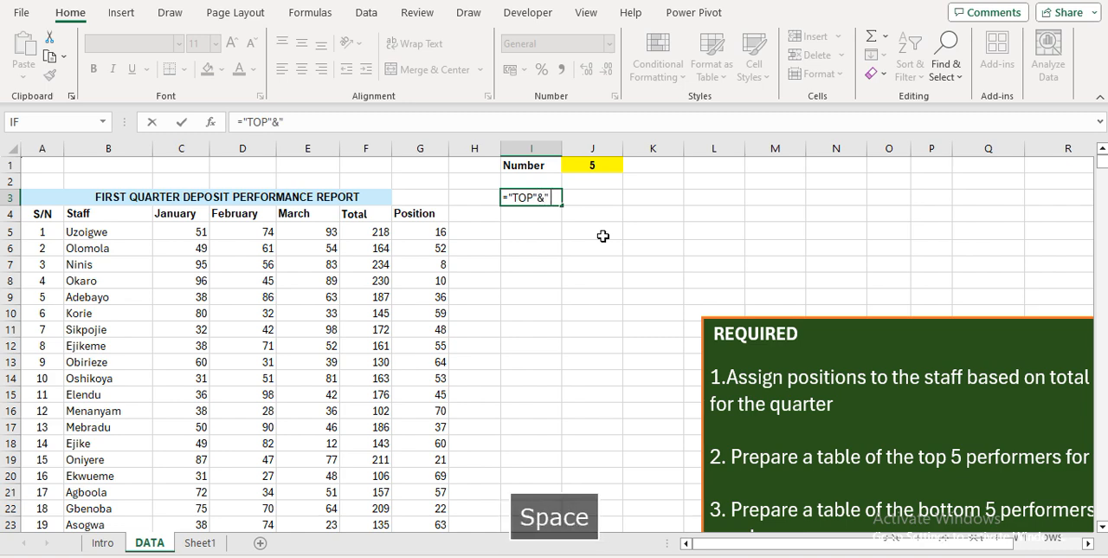
pyautogui.write('"&')
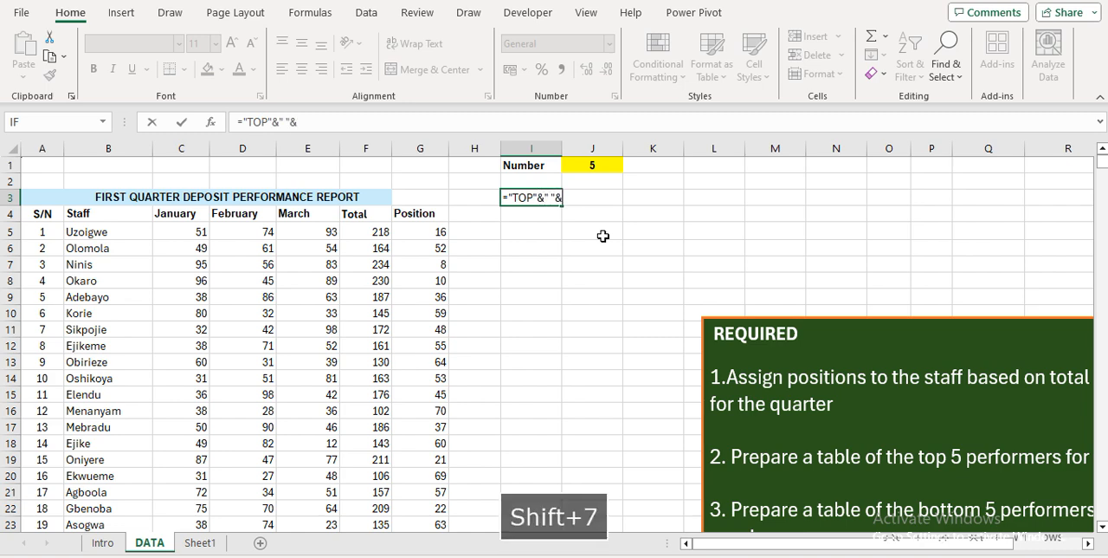
pyautogui.click(590, 166)
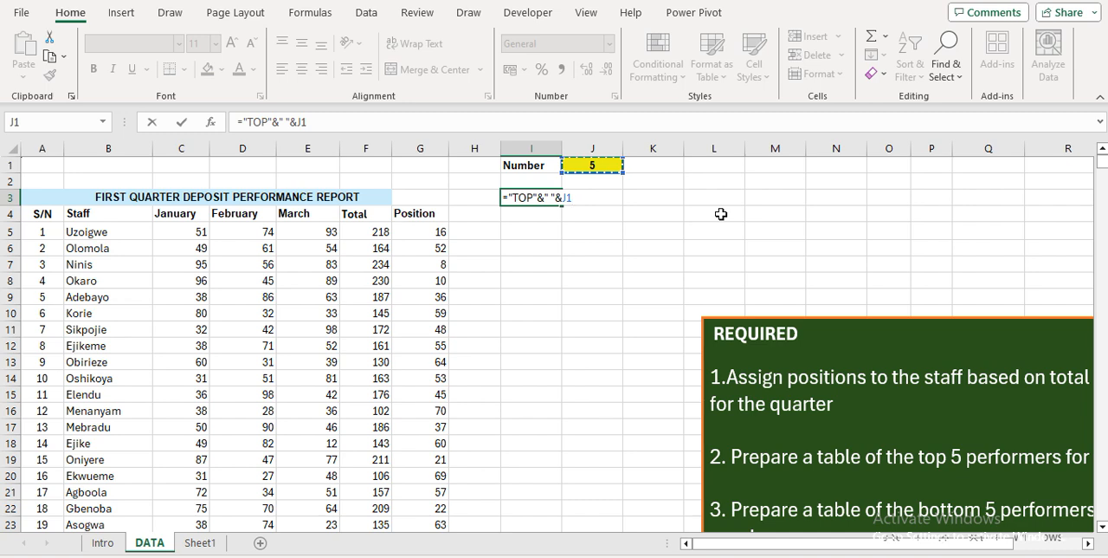
# Complete the I3 title formula by appending a space and "PERFORMERS", giving ="TOP"&" "&J1&" "&"PERFORMERS"
pyautogui.write('&')
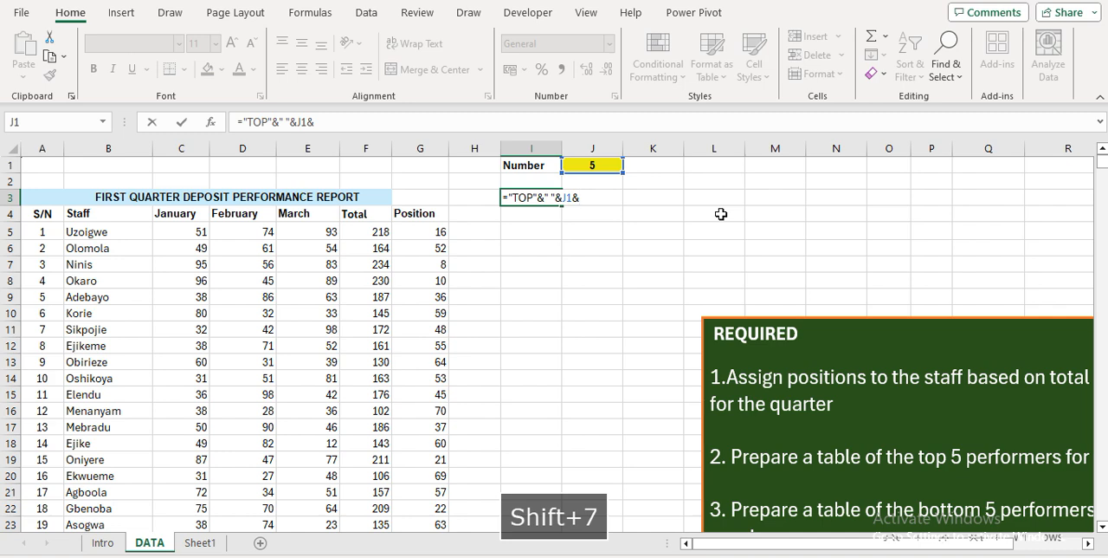
pyautogui.write('"')
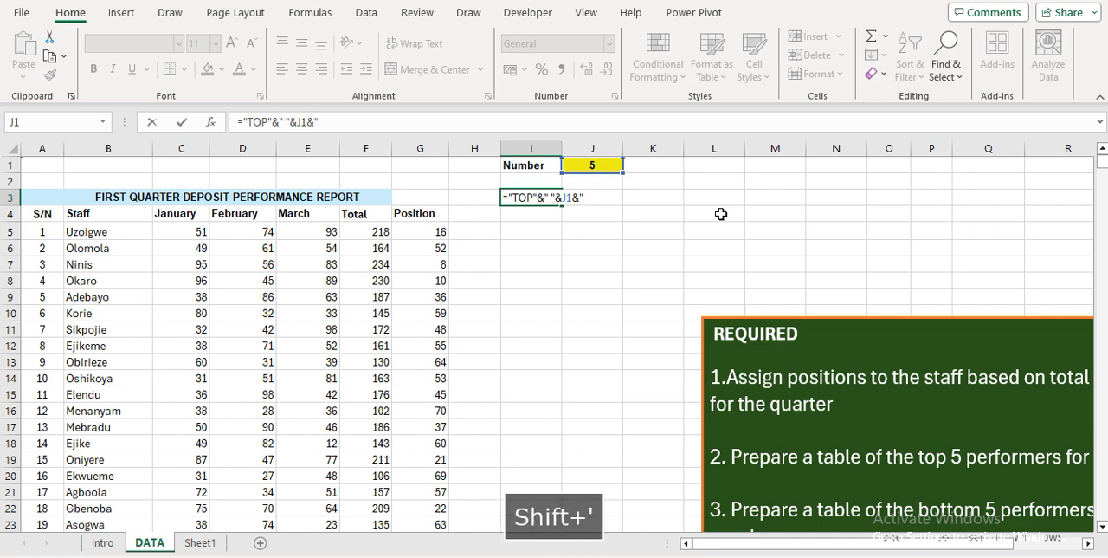
pyautogui.write(' "&"OPER')
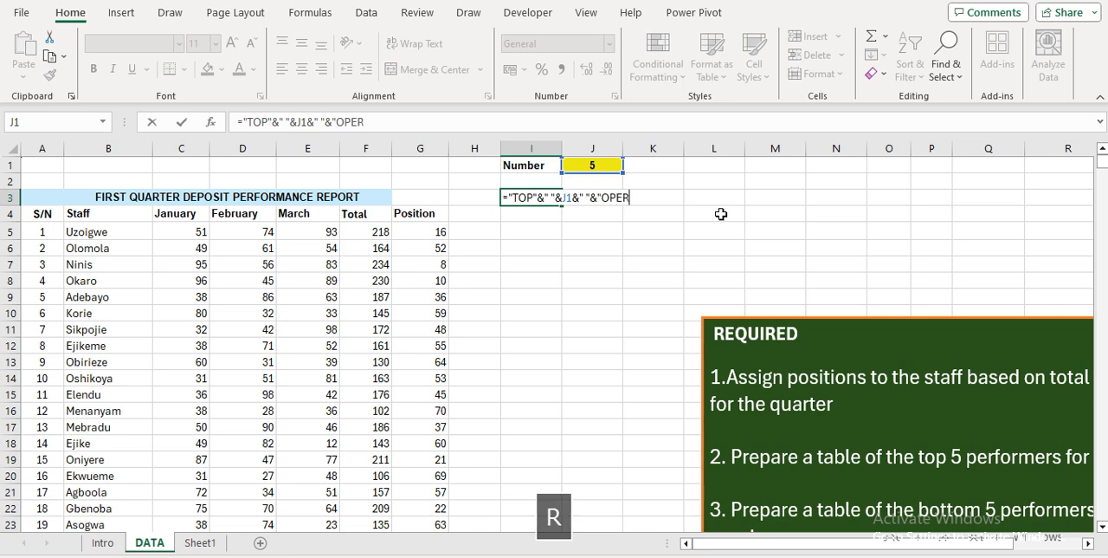
pyautogui.press('BackSpace')
pyautogui.press('BackSpace')
pyautogui.press('BackSpace')
pyautogui.press('BackSpace')
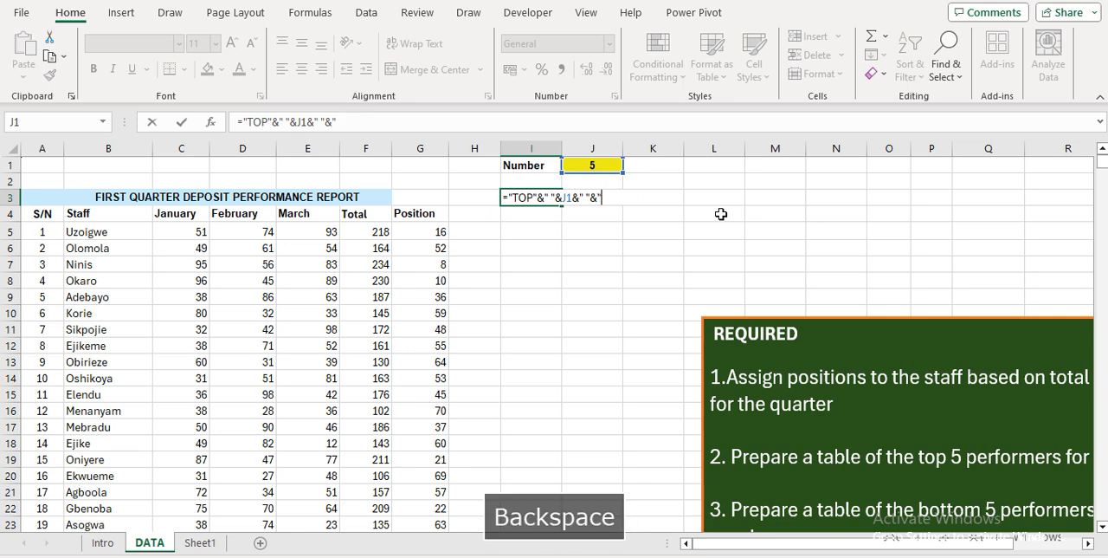
pyautogui.write('PERFORM')
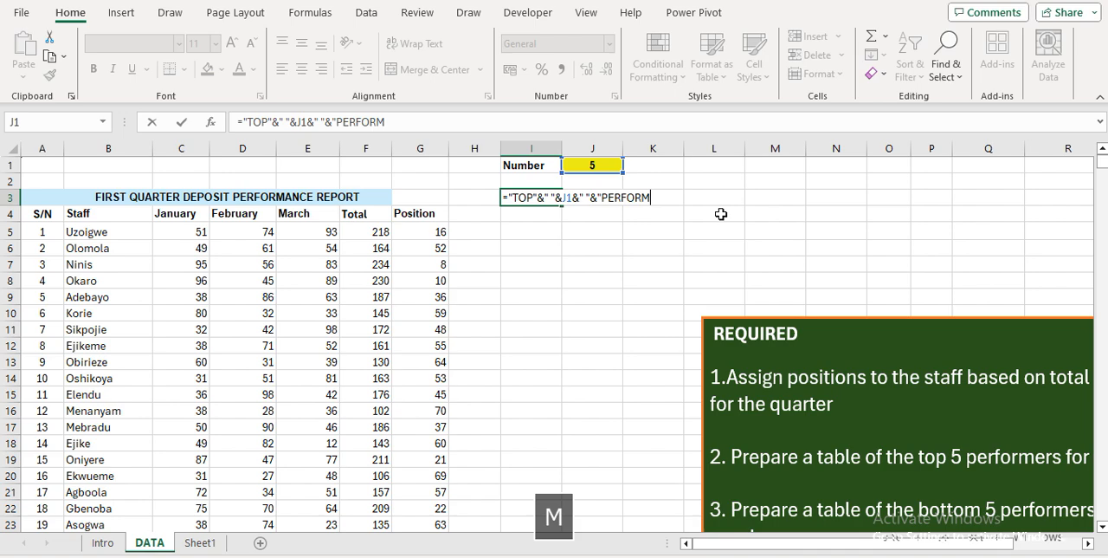
pyautogui.write('ERS"')
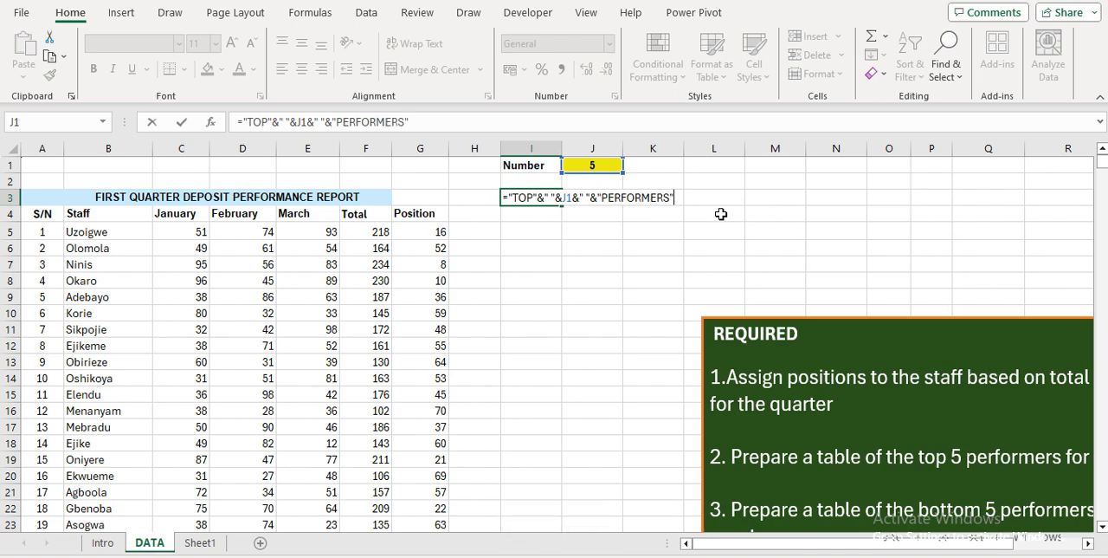
pyautogui.press('Return')
pyautogui.press('Up')
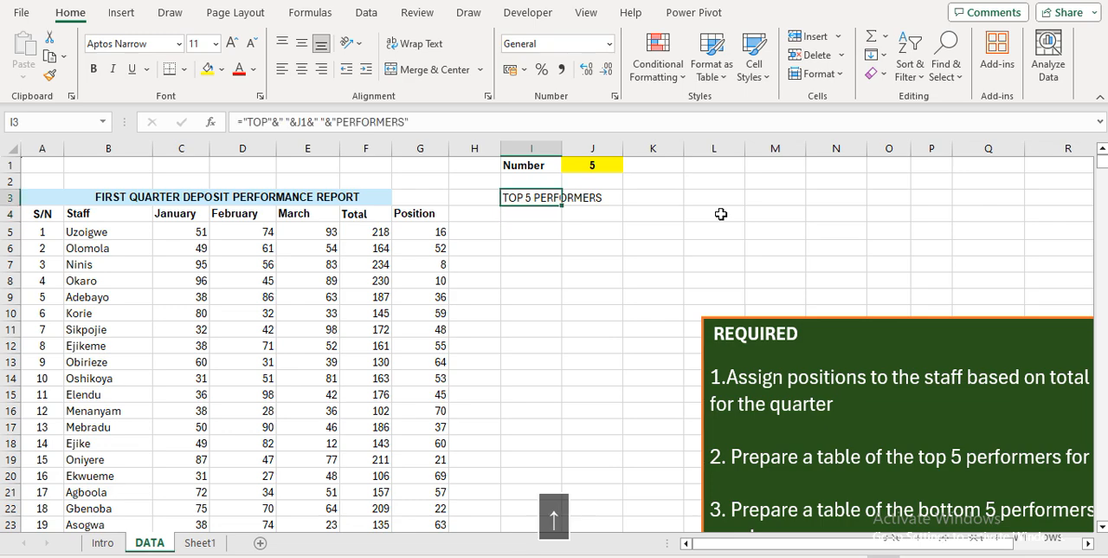
# Test the dynamic title by setting the number in J1 to 7
pyautogui.press('Down')
pyautogui.press('Up')
pyautogui.press('Up')
pyautogui.press('Up')
pyautogui.press('Right')
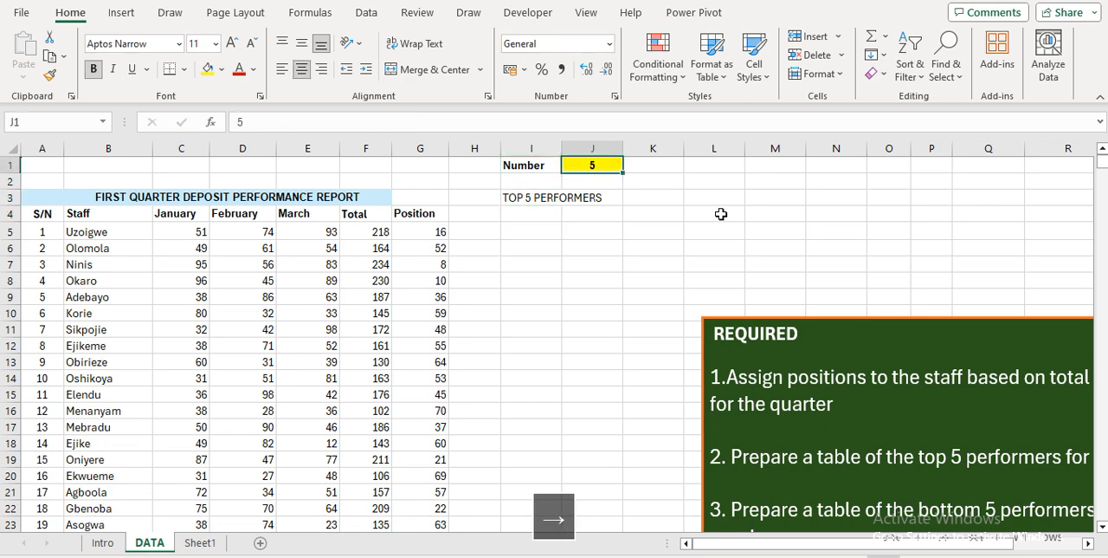
pyautogui.write('7')
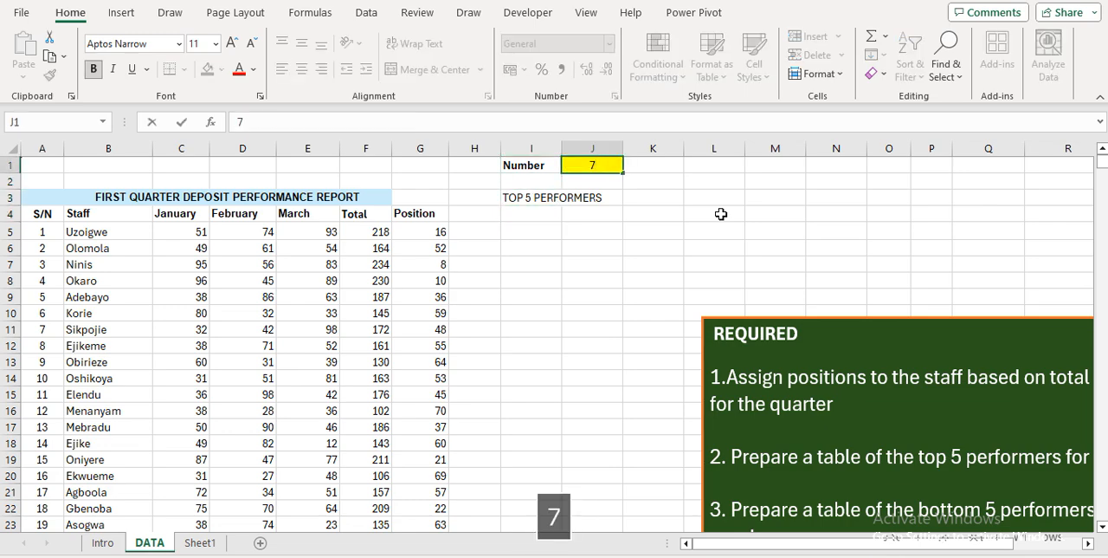
pyautogui.press('Return')
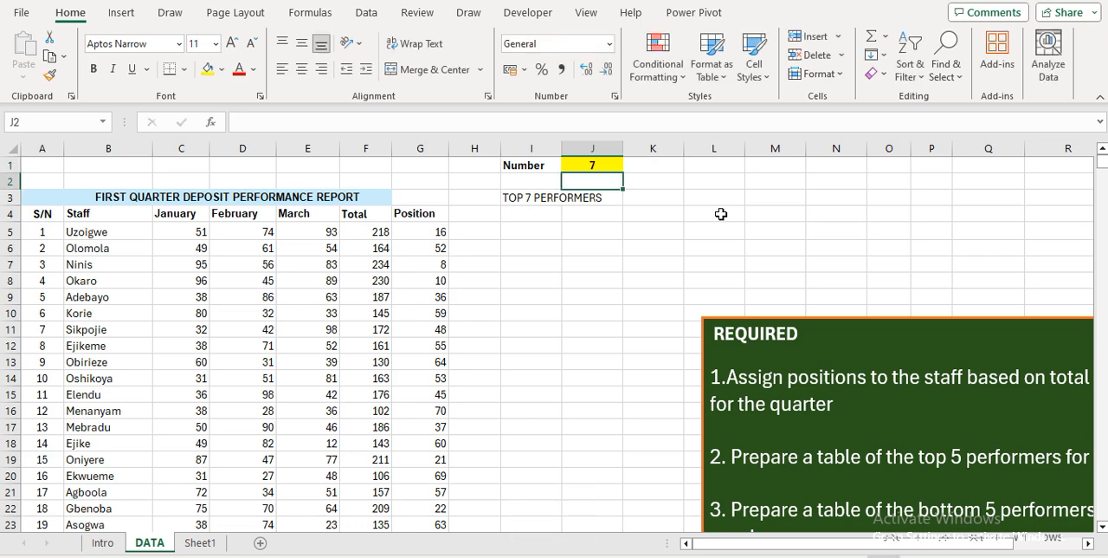
# Set the number in J1 to 3 to test the title with a smaller value
pyautogui.press('Up')
pyautogui.write('3')
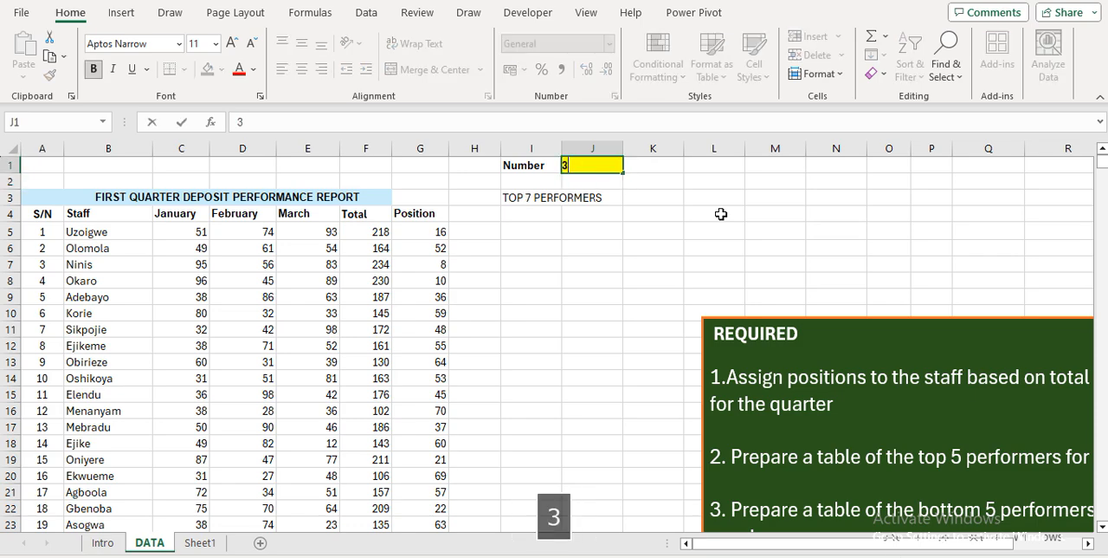
pyautogui.press('Return')
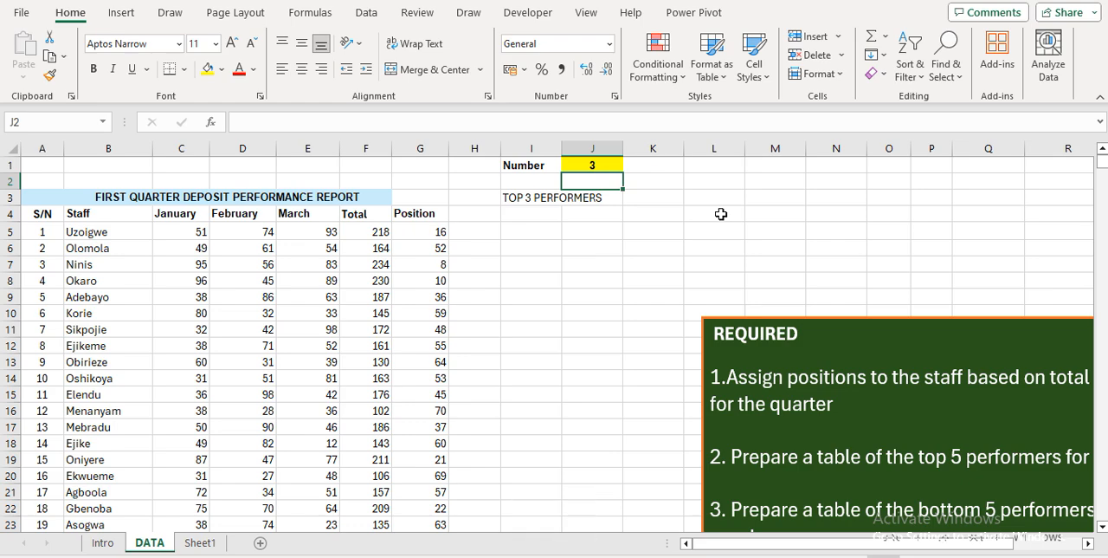
# Set the number in J1 to 5 so the title formula uses that count
pyautogui.press('Up')
pyautogui.write('5')
pyautogui.press('Return')
# Make the dynamic performers title in I3:J3 bold
pyautogui.press('Down')
pyautogui.press('Left')
pyautogui.hotkey('shift', 'Right')
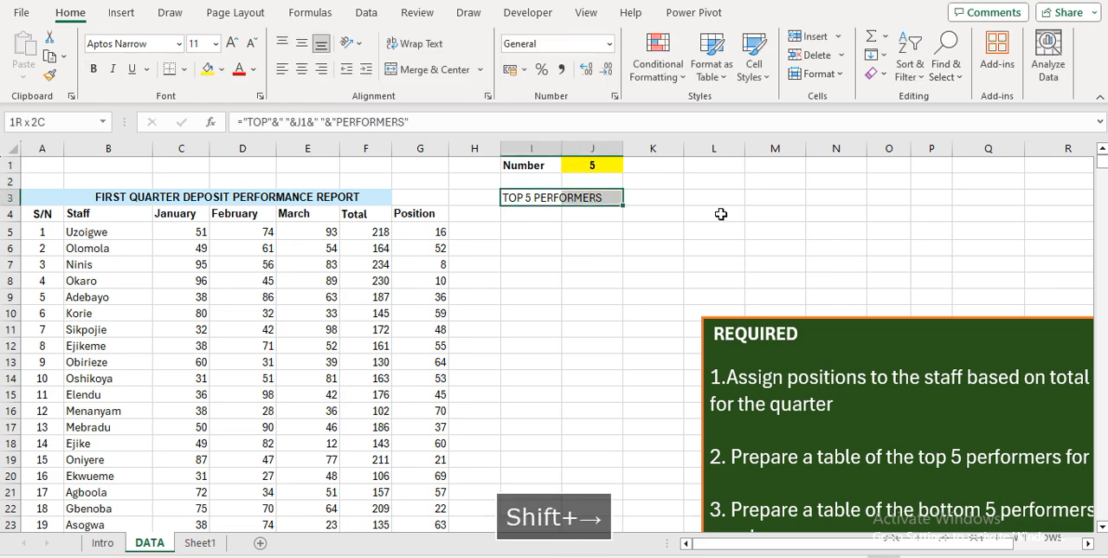
pyautogui.hotkey('ctrl', 'b')
pyautogui.press('Left')
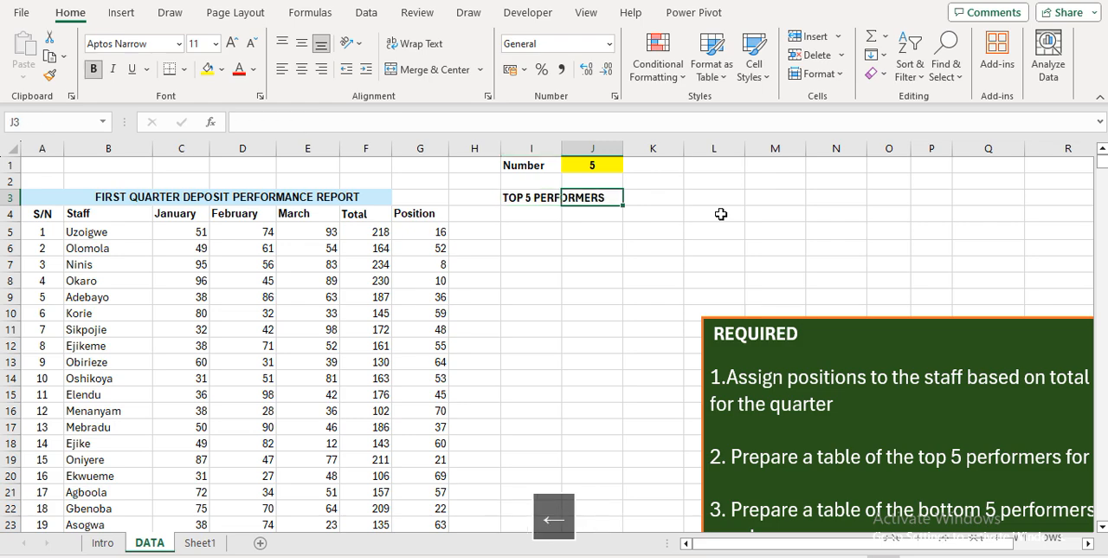
# Enter the table headers S/N, NAME and DEPOSIT in I4, J4 and K4 beneath the performers title
pyautogui.press('Down')
pyautogui.press('Left')
pyautogui.press('Right')
pyautogui.write('S')
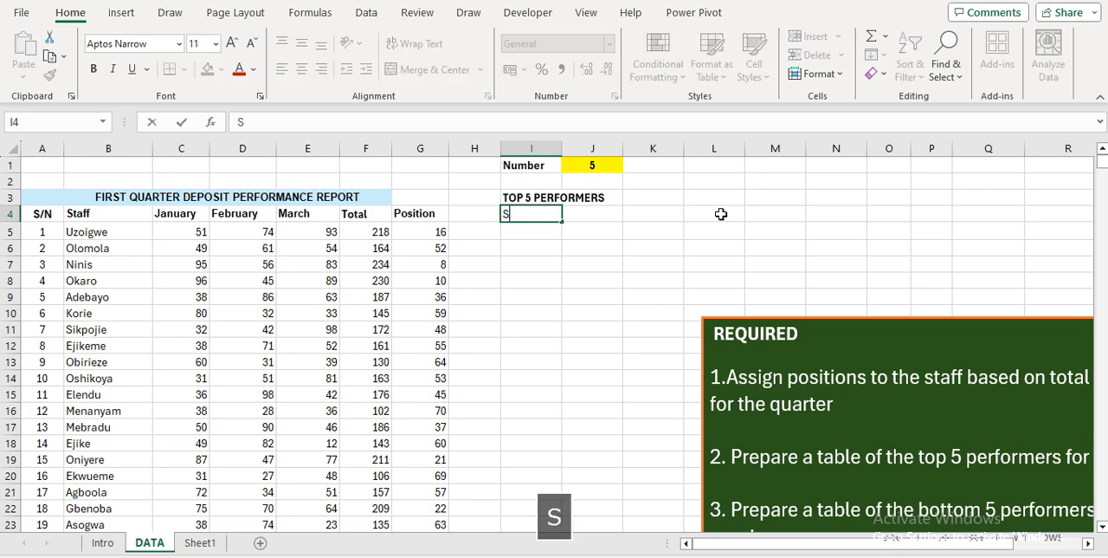
pyautogui.write('/N')
pyautogui.press('Right')
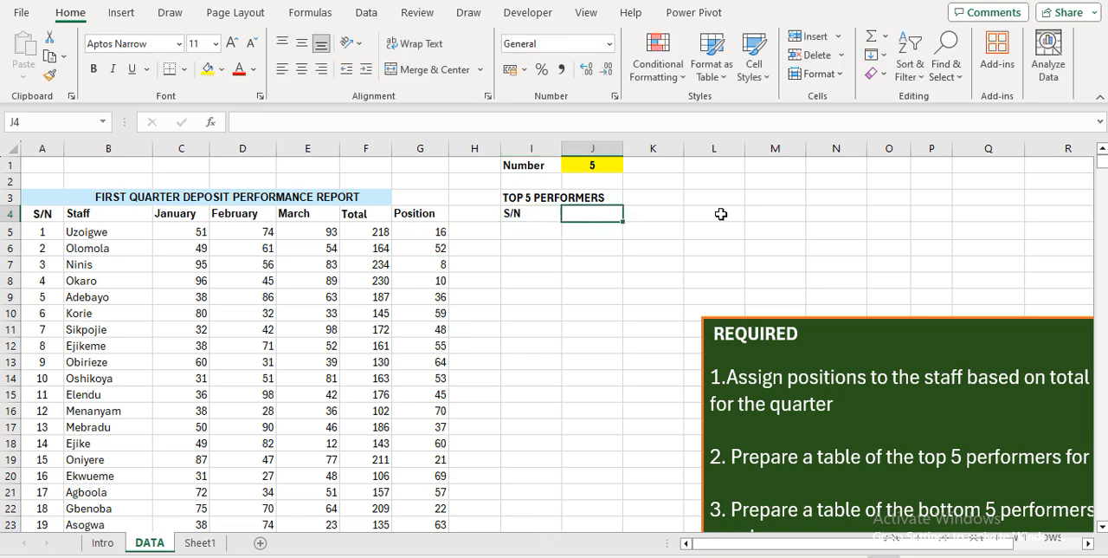
pyautogui.write('NAME')
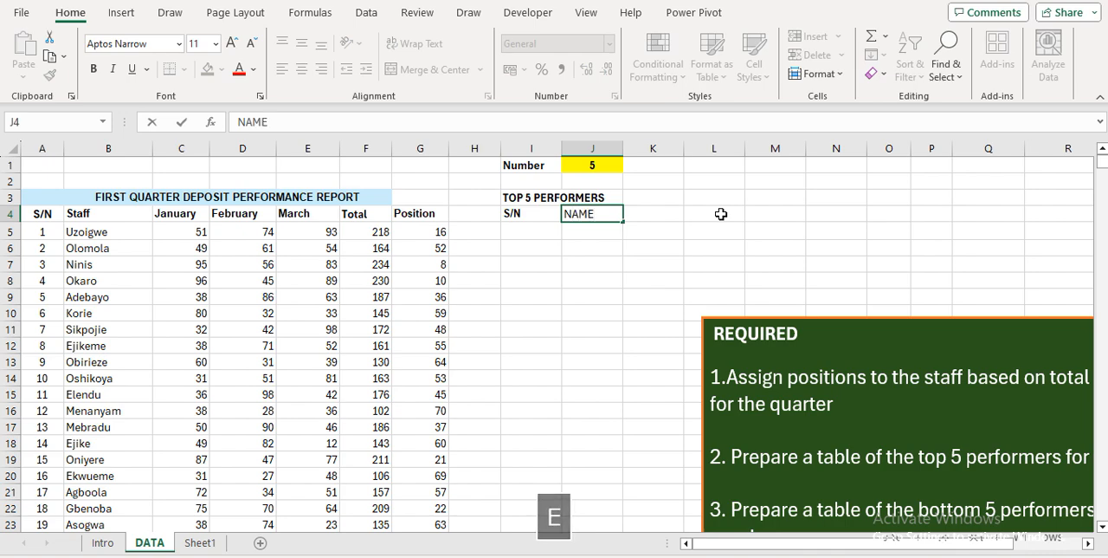
pyautogui.press('Right')
pyautogui.write('DEP')
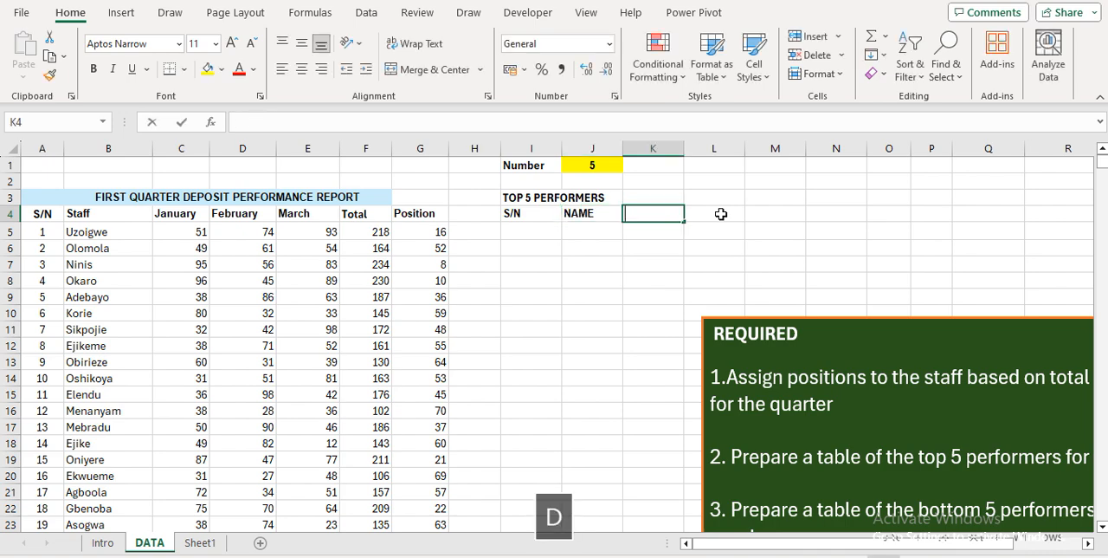
pyautogui.write('OSIT')
pyautogui.press('Return')
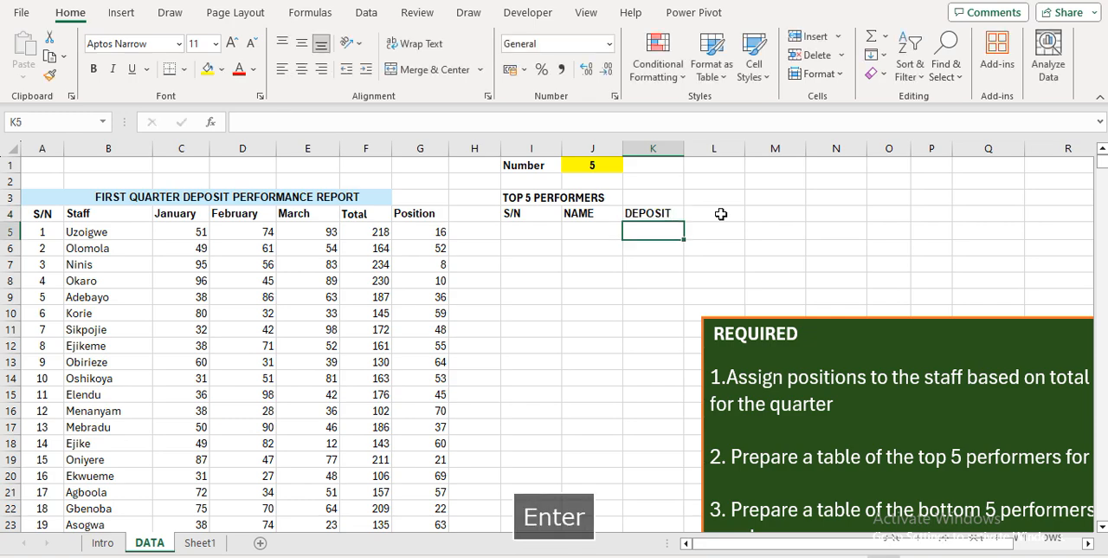
# Widen column J and column K to give the NAME and DEPOSIT columns more room
pyautogui.press('Up')
pyautogui.press('Left')
pyautogui.press('Left')
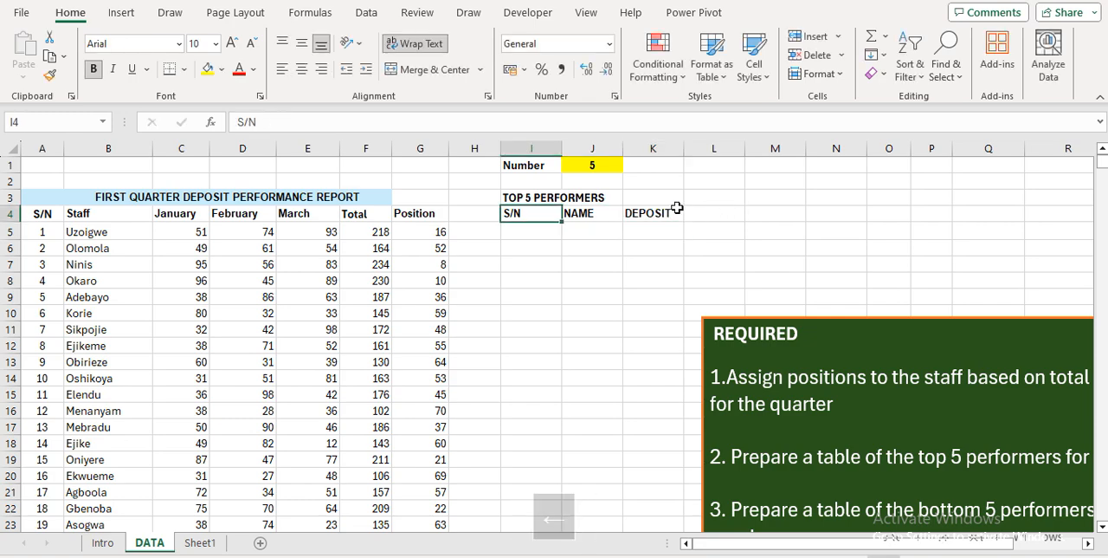
pyautogui.moveTo(623, 153); pyautogui.dragTo(668, 163)
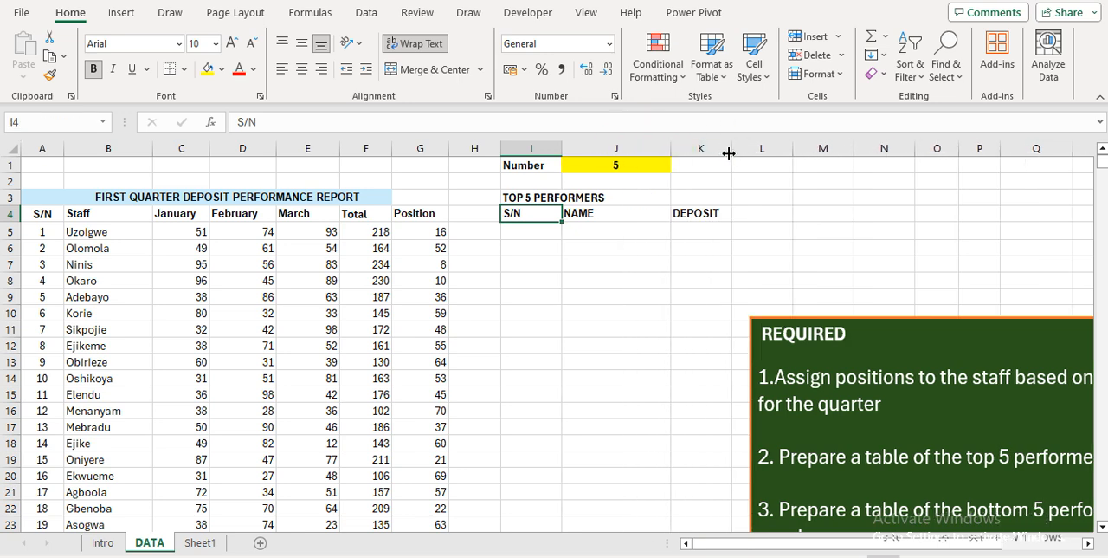
pyautogui.moveTo(732, 152); pyautogui.dragTo(763, 157)
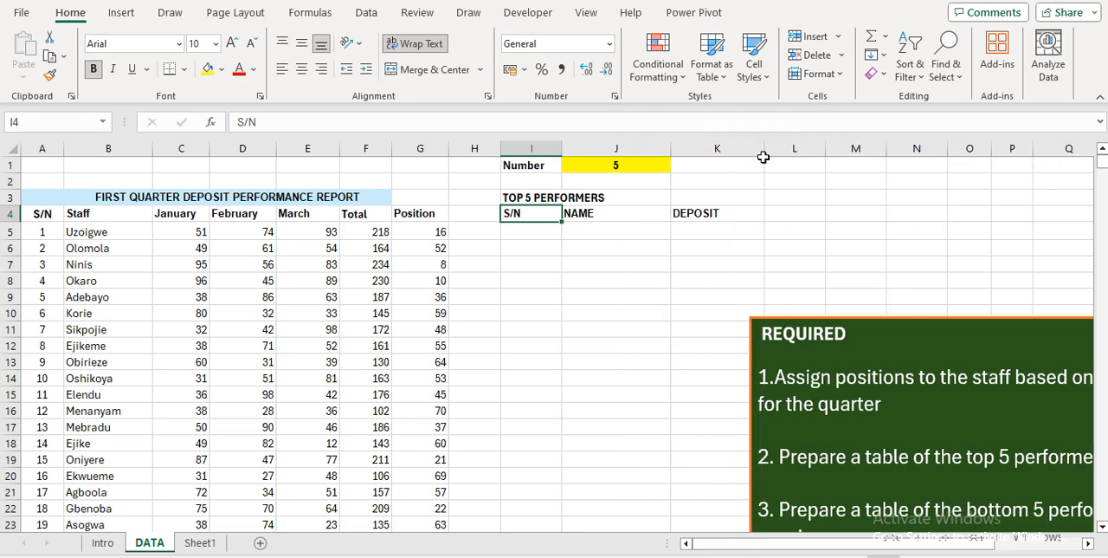
pyautogui.click(715, 210)
pyautogui.hotkey('ctrl', 'b')
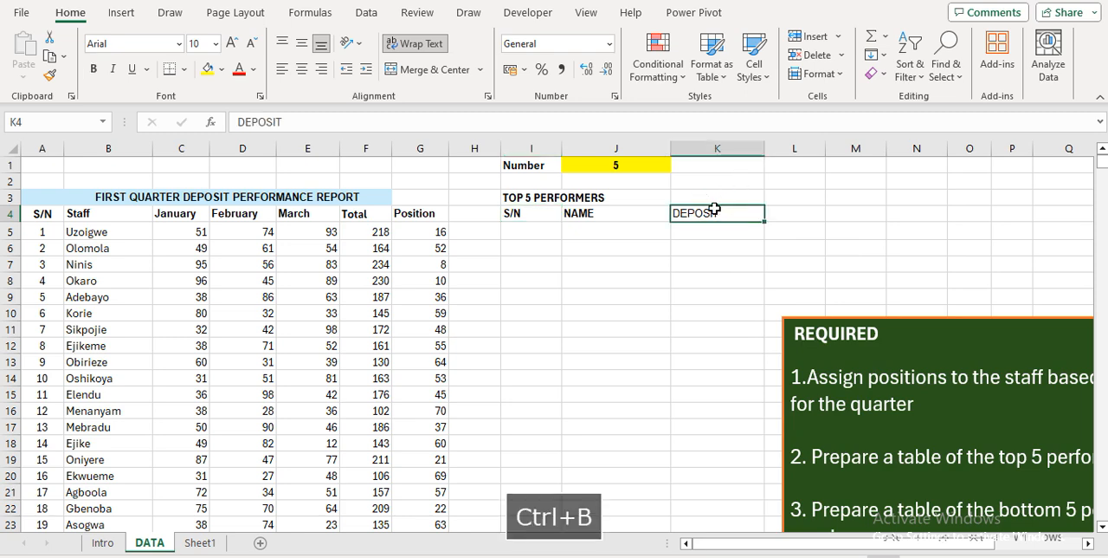
pyautogui.hotkey('ctrl', 'b')
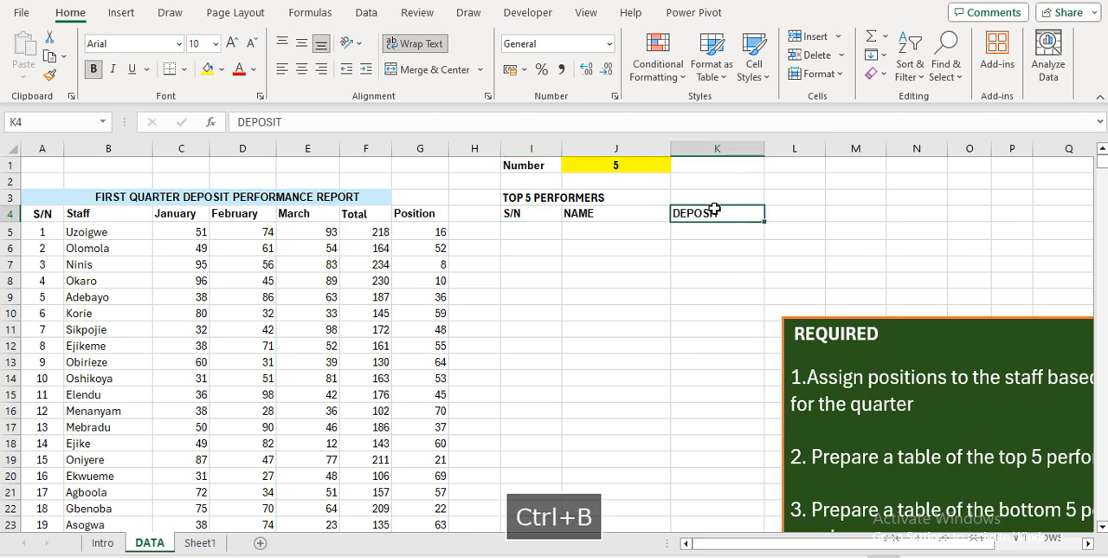
# Narrow column I, which holds the S/N header, to fit closely around the Number label in I1
pyautogui.click(619, 164)
pyautogui.click(519, 226)
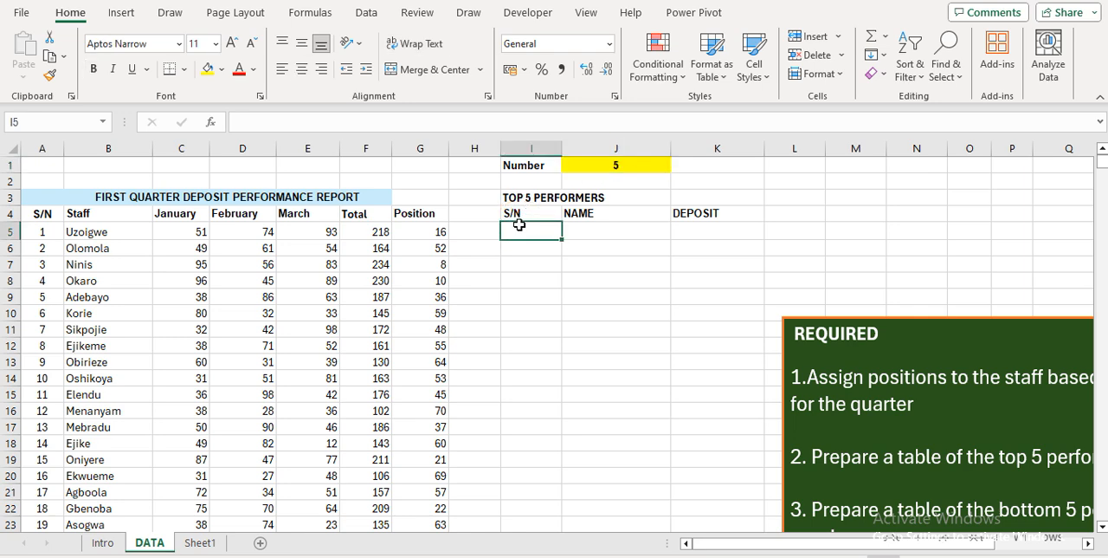
pyautogui.click(610, 168)
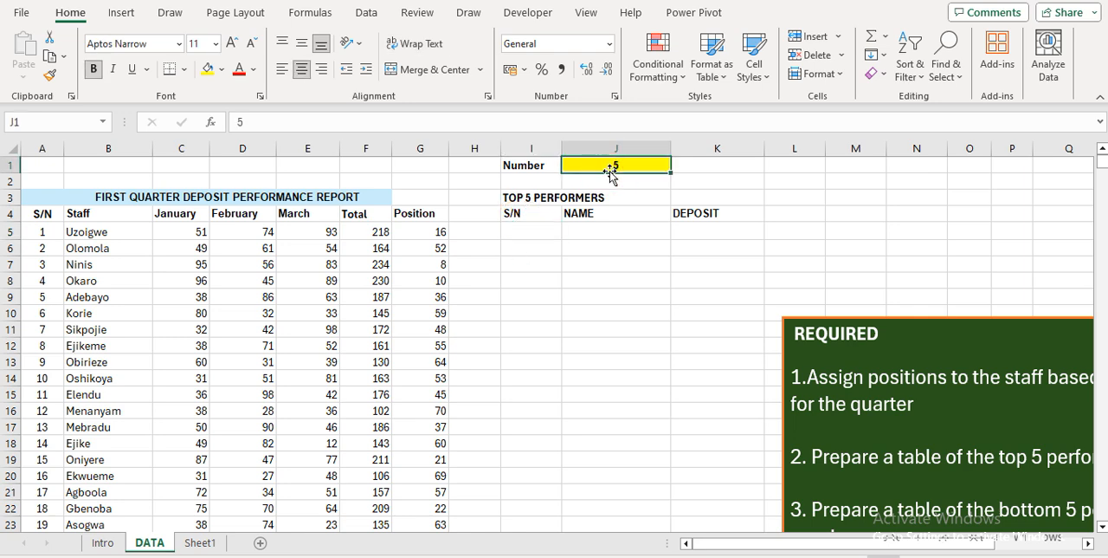
pyautogui.click(531, 229)
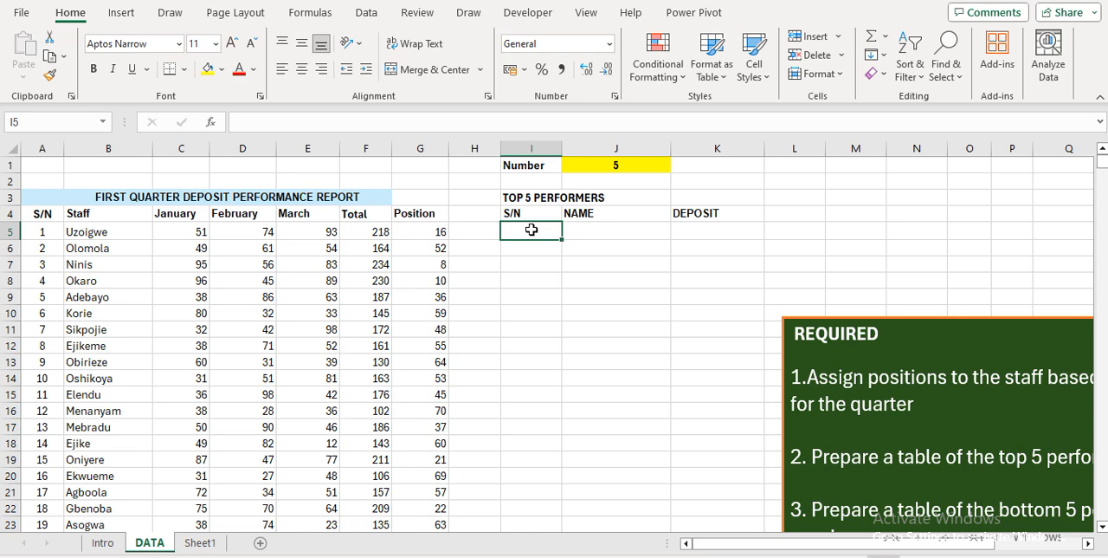
pyautogui.moveTo(561, 150); pyautogui.dragTo(549, 151)
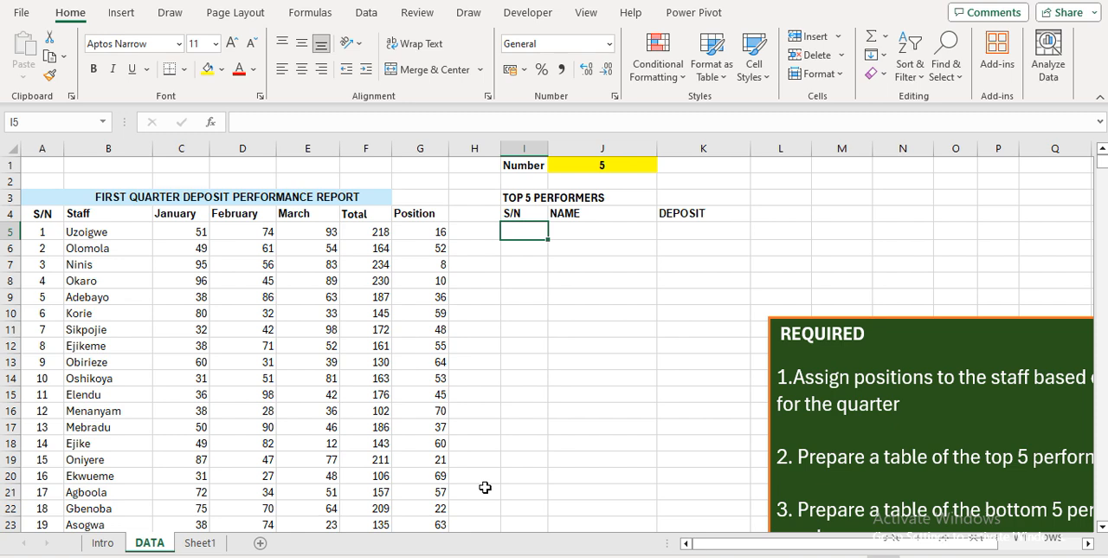
pyautogui.press('Up')
pyautogui.press('Up')
pyautogui.press('Up')
pyautogui.press('Up')
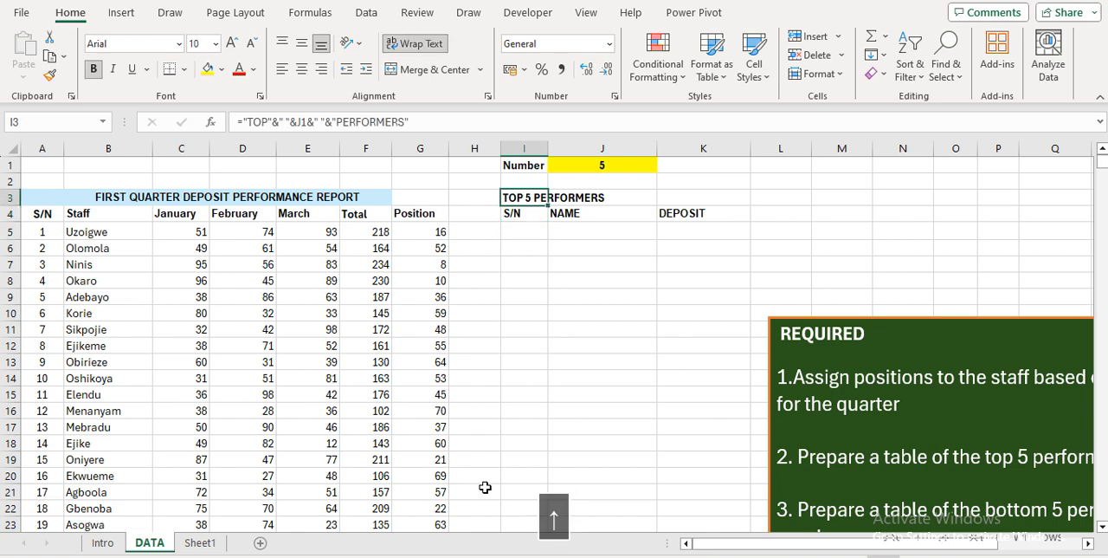
pyautogui.press('Right')
pyautogui.press('Down')
pyautogui.press('Down')
pyautogui.press('Down')
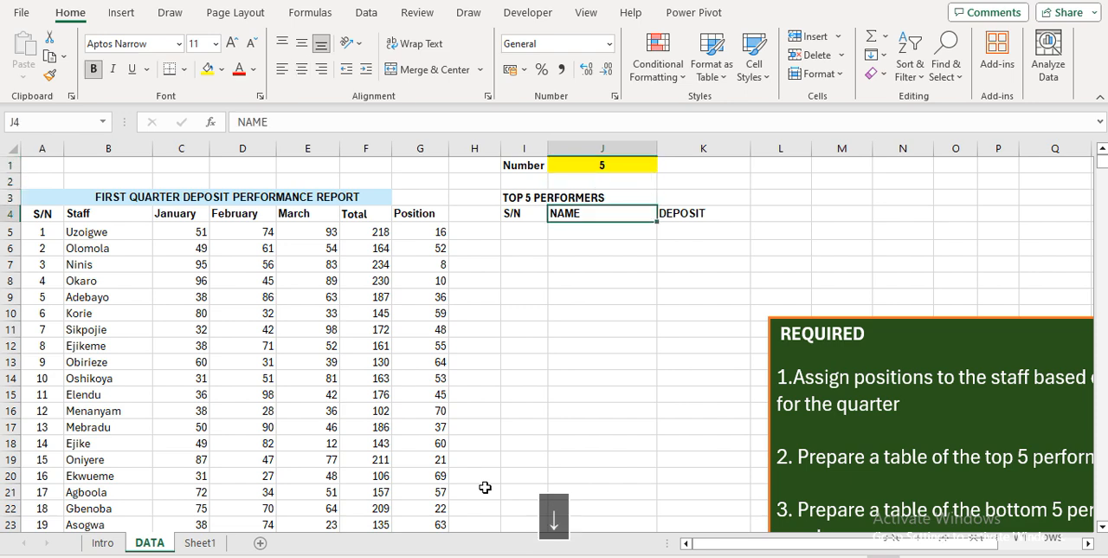
pyautogui.press('Down')
pyautogui.press('Left')
pyautogui.press('Up')
pyautogui.press('Up')
pyautogui.press('Up')
pyautogui.press('Up')
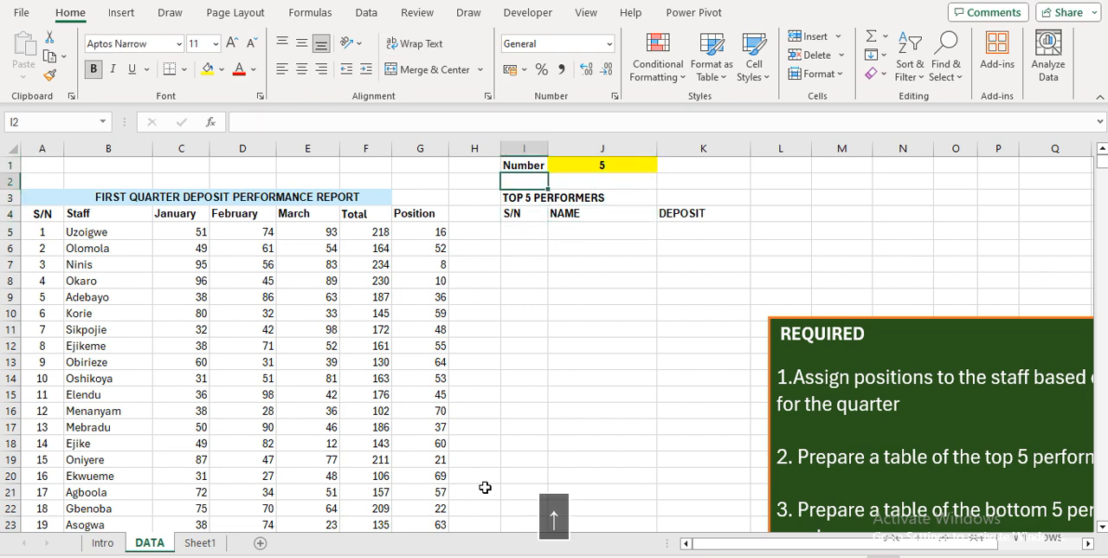
pyautogui.press('Right')
pyautogui.press('Down')
pyautogui.press('Down')
pyautogui.press('Down')
pyautogui.press('Down')
pyautogui.press('Left')
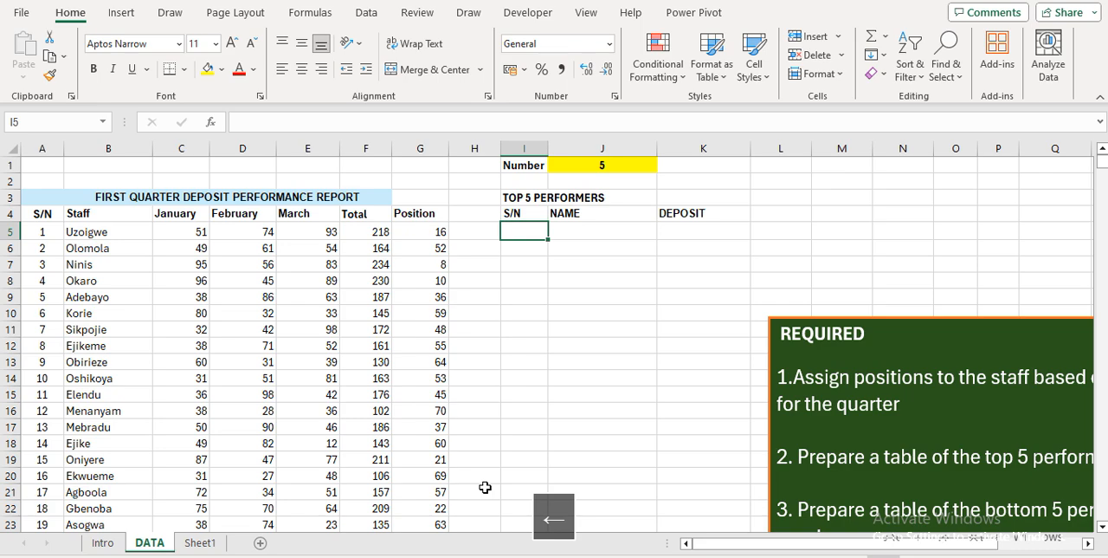
# Enter a formula in I5 that returns a space when the number in J1 is zero: =IF(J1=0," ")
pyautogui.write('=IF(')
pyautogui.press('Up')
pyautogui.press('Up')
pyautogui.press('Up')
pyautogui.press('Up')
pyautogui.press('Right')
pyautogui.write('=0,')
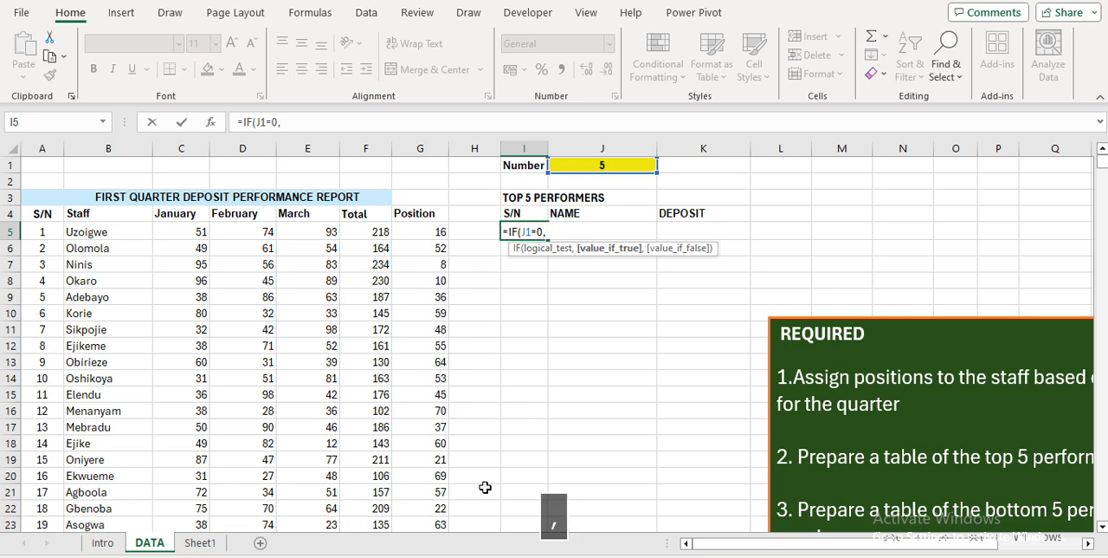
pyautogui.write('"')
pyautogui.hotkey('shift', 'Return')
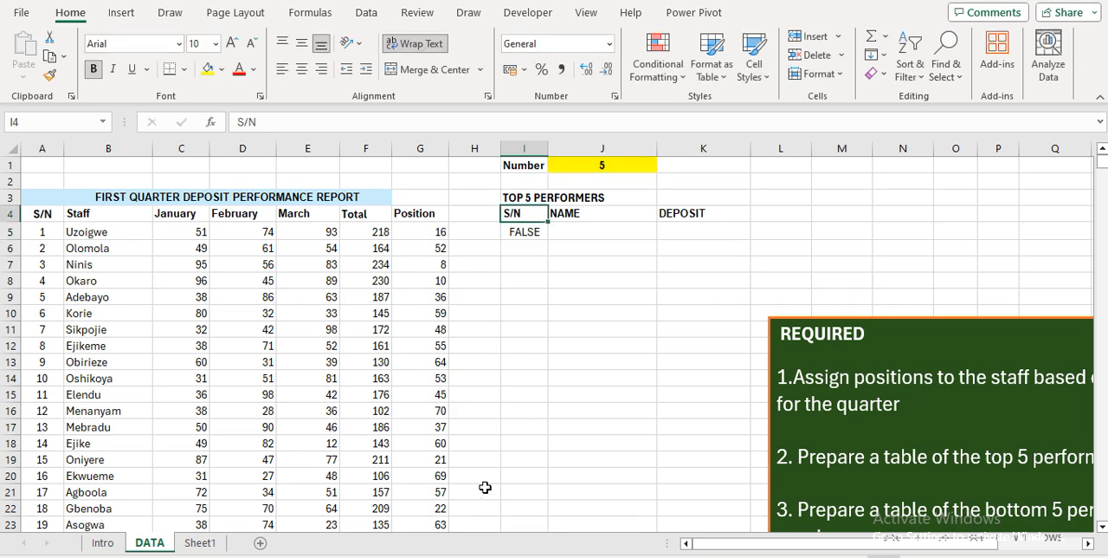
# Add 1 as the value-if-false argument of the I5 formula, giving =IF(J1=0," ",1)
pyautogui.press('Down')
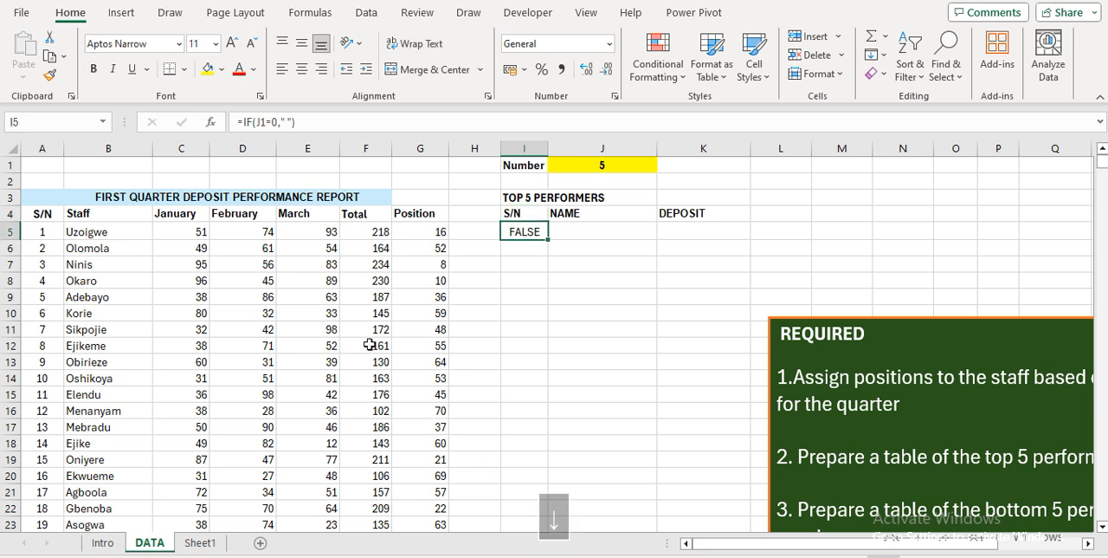
pyautogui.click(309, 122)
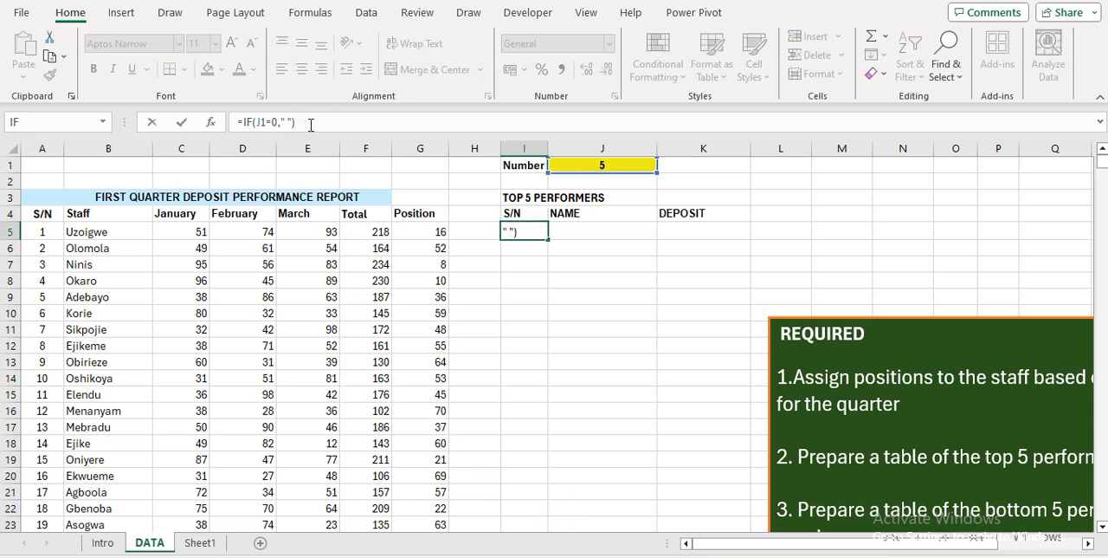
pyautogui.press('BackSpace')
pyautogui.write(',')
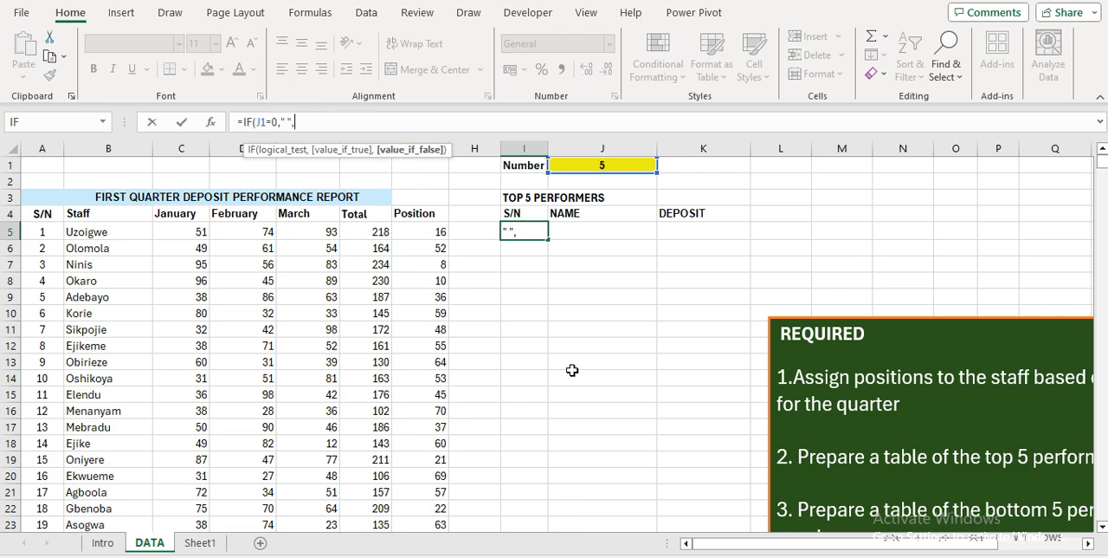
pyautogui.write('1')
pyautogui.press('Return')
# Test the I5 serial-number formula by setting J1 to 0, and restore the number to 5
pyautogui.press('Up')
pyautogui.press('Up')
pyautogui.press('Up')
pyautogui.press('Up')
pyautogui.press('Up')
pyautogui.press('Right')
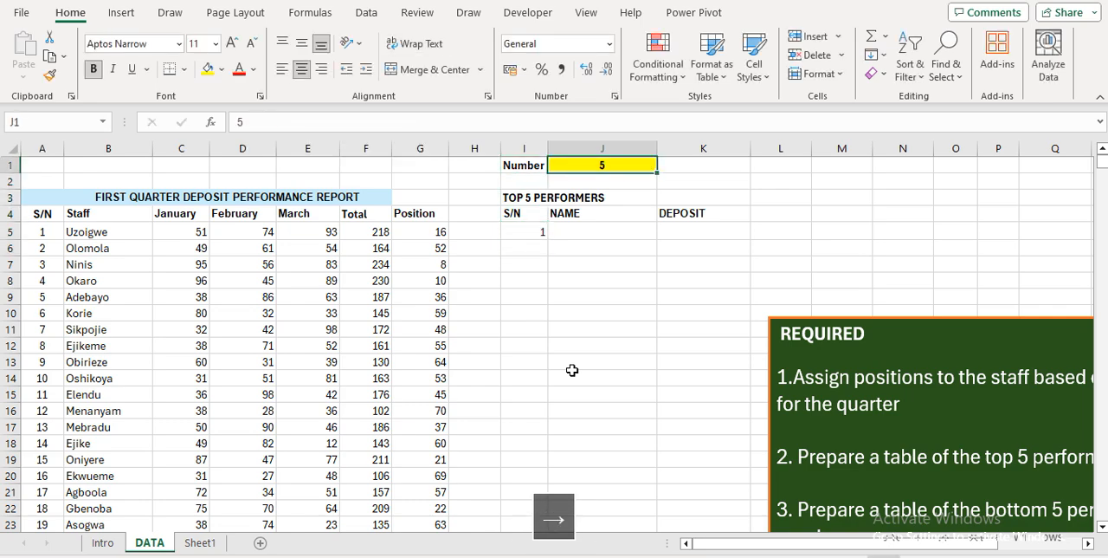
pyautogui.write('0')
pyautogui.press('Return')
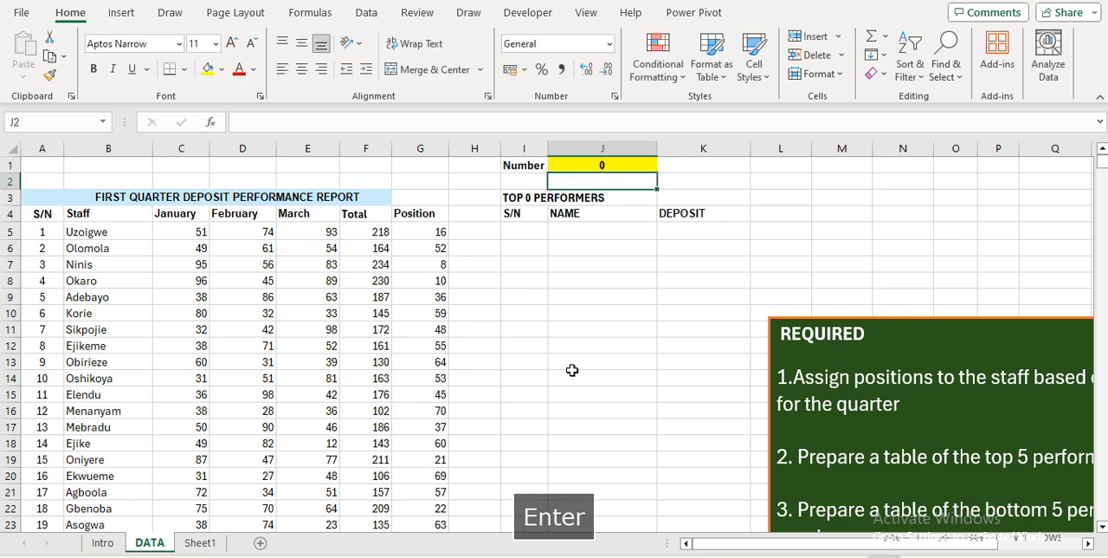
pyautogui.press('Up')
pyautogui.write('5')
pyautogui.press('Return')
pyautogui.press('Down')
pyautogui.press('Down')
pyautogui.press('Down')
pyautogui.press('Down')
pyautogui.press('Left')
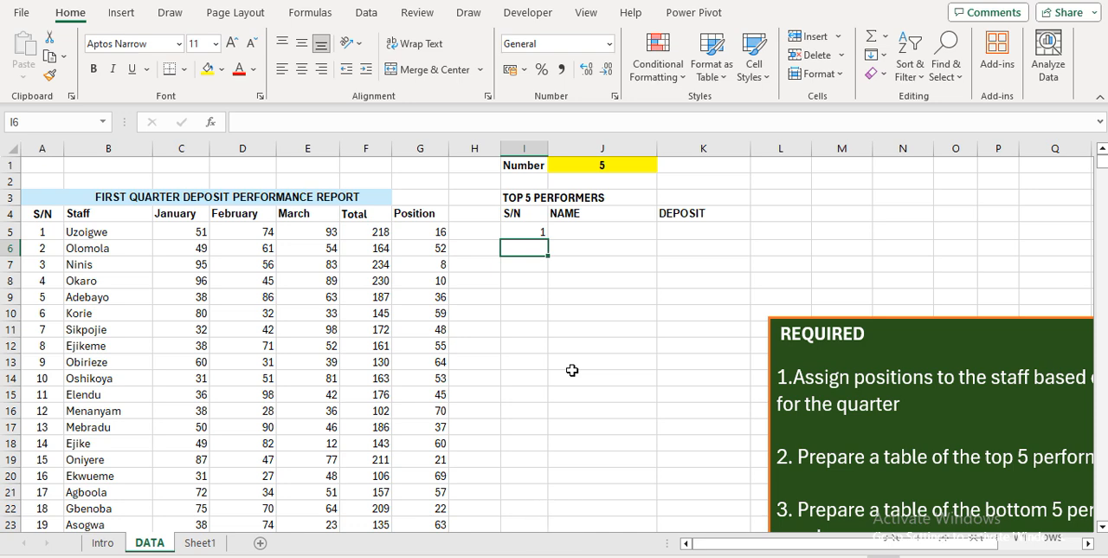
pyautogui.click(530, 231)
pyautogui.click(619, 164)
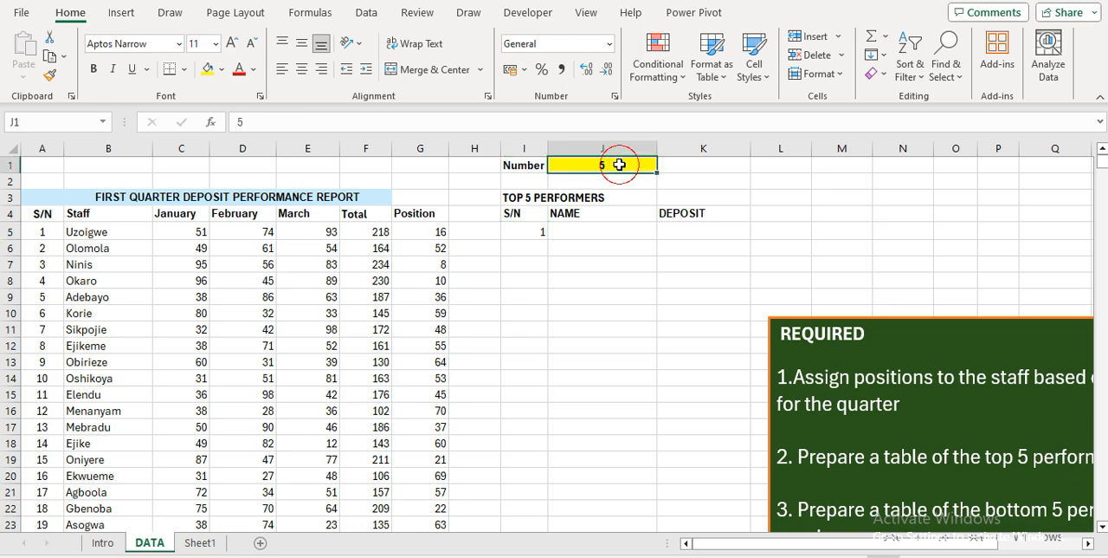
pyautogui.click(530, 245)
pyautogui.write('=')
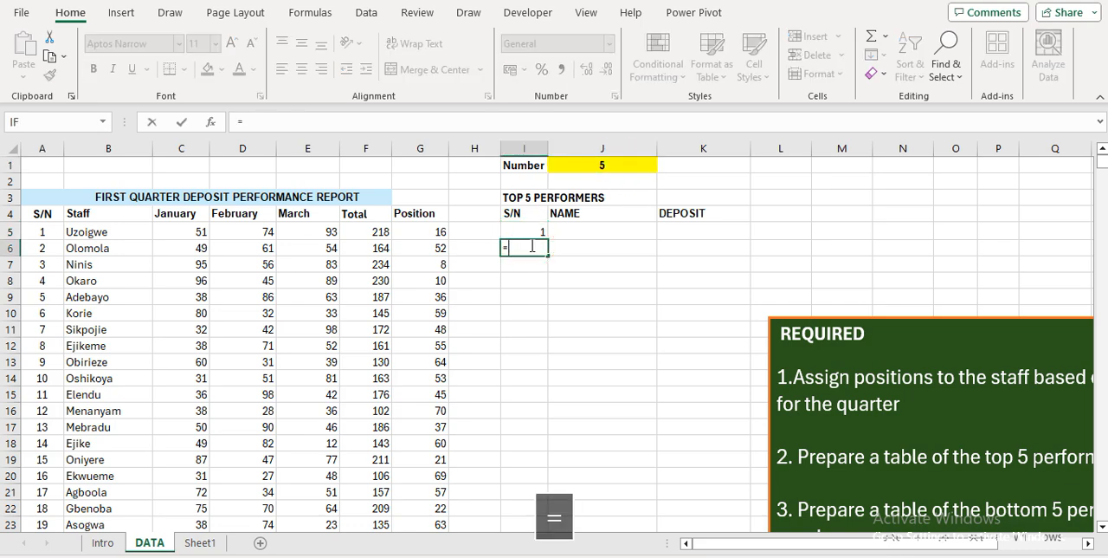
pyautogui.write('IF')
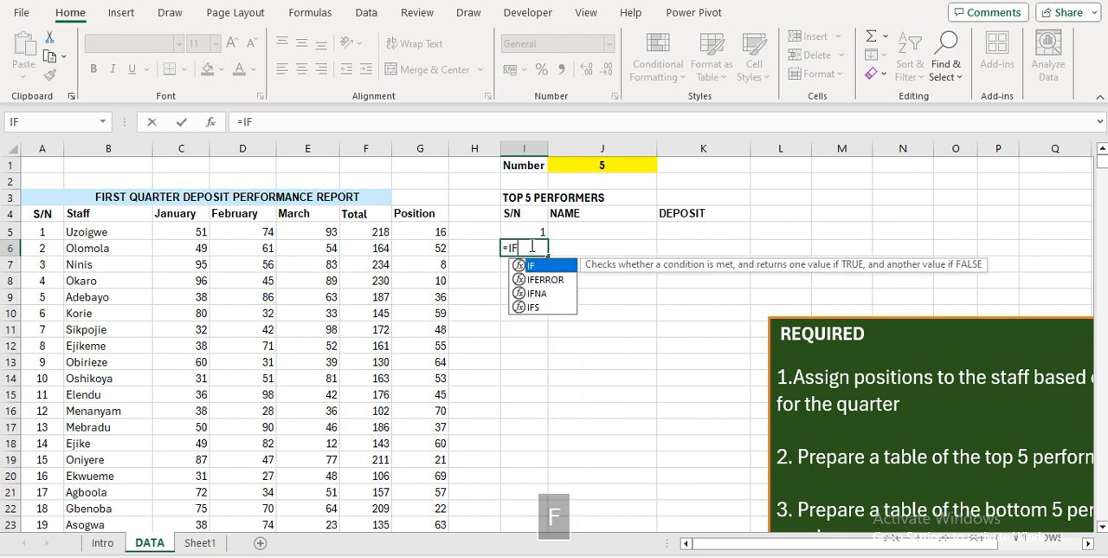
pyautogui.press('capslock')
pyautogui.press('Up')
pyautogui.press('Down')
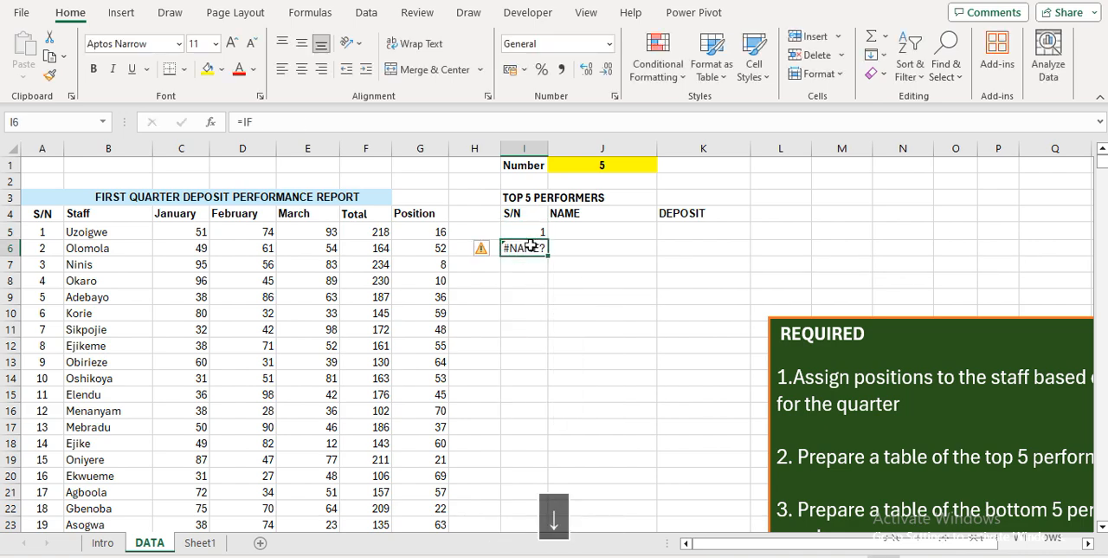
# Start an IF formula in I6 that tests whether the serial number above equals the J1 number: =IF(I5=J1
pyautogui.write('=IF')
pyautogui.press('Tab')
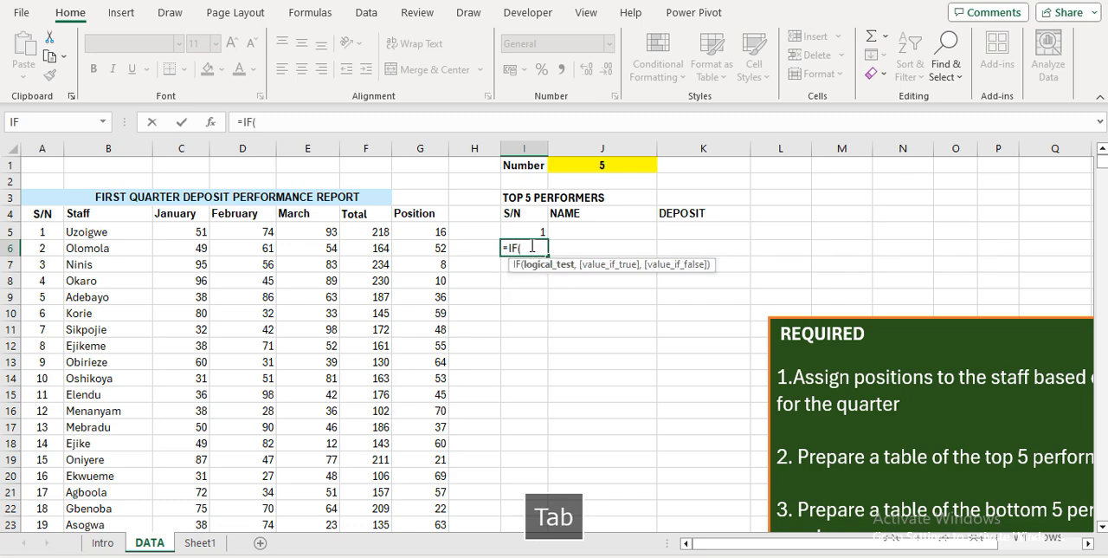
pyautogui.press('Up')
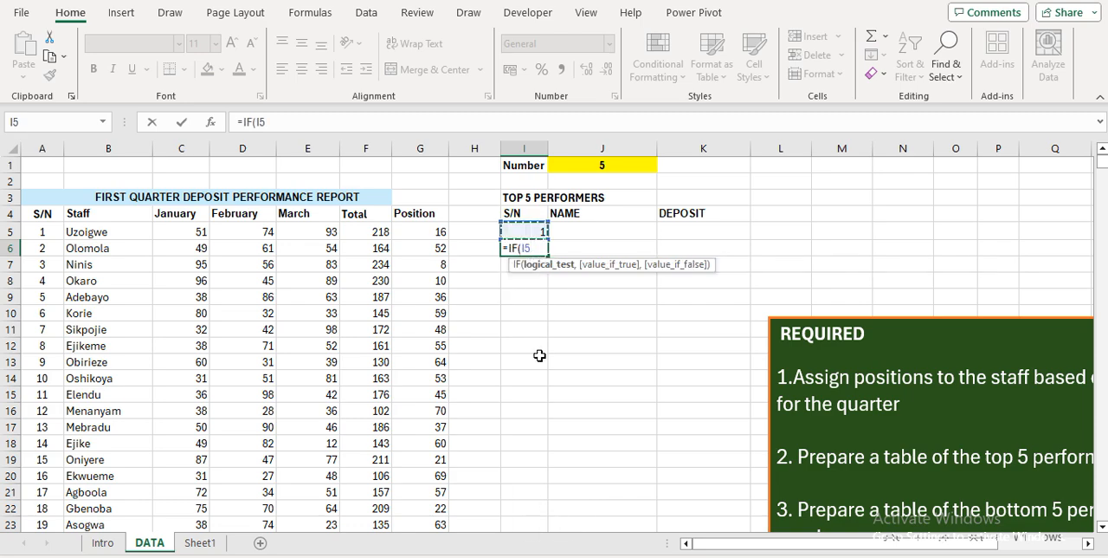
pyautogui.write('=')
pyautogui.press('Up')
pyautogui.press('Up')
pyautogui.press('Up')
pyautogui.press('Up')
pyautogui.press('Up')
pyautogui.press('Right')
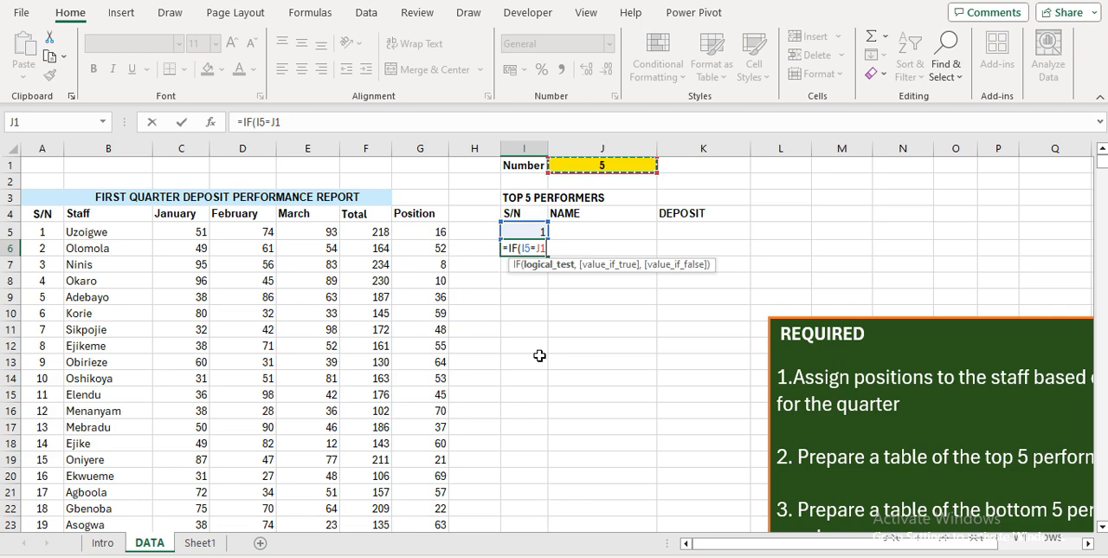
# Complete the I6 formula with a space if true and the previous number plus one if false: =IF(I5=J1," ",I5+1)
pyautogui.write(',')
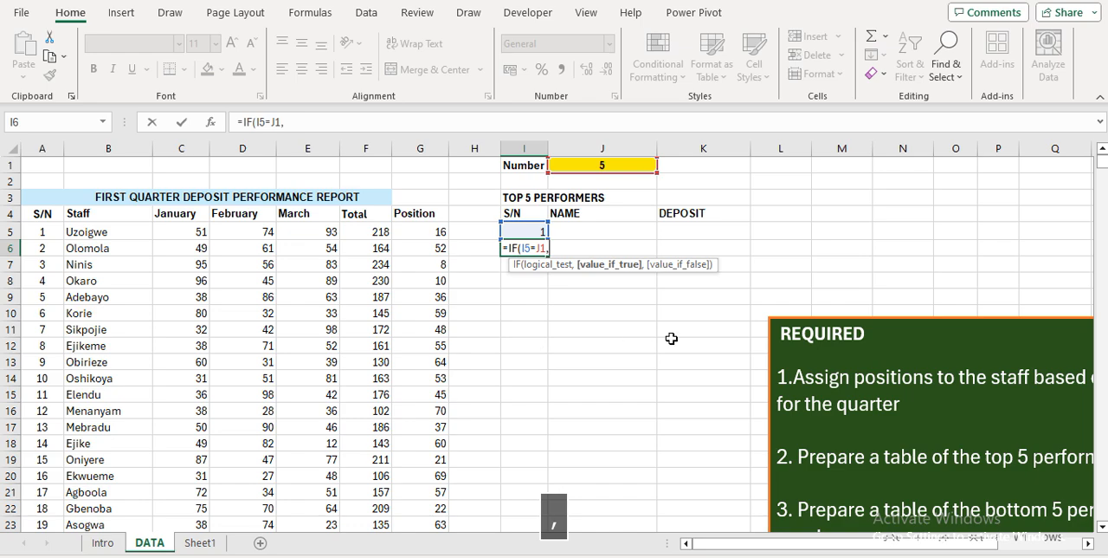
pyautogui.write('" "')
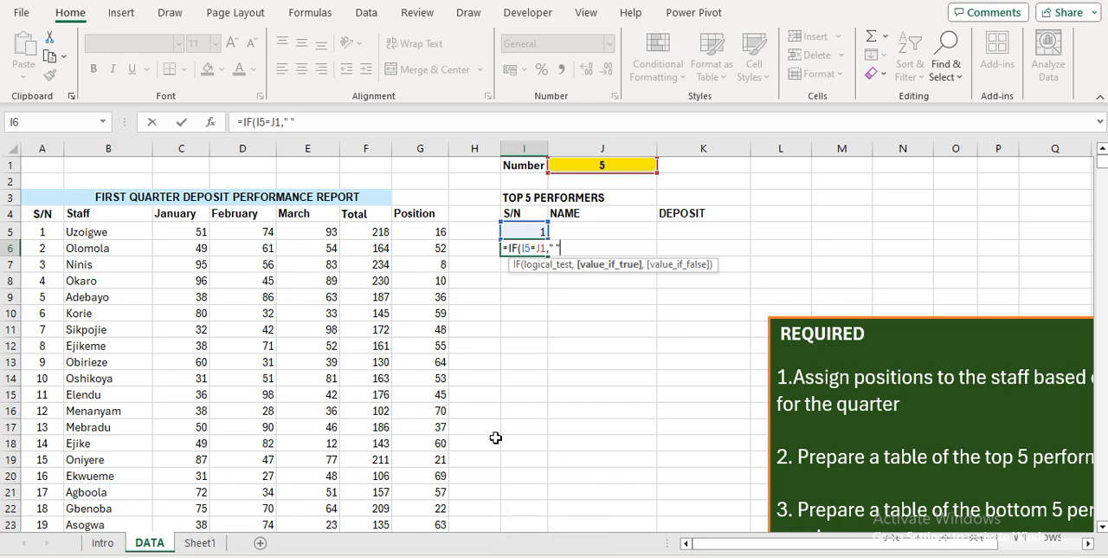
pyautogui.write(',')
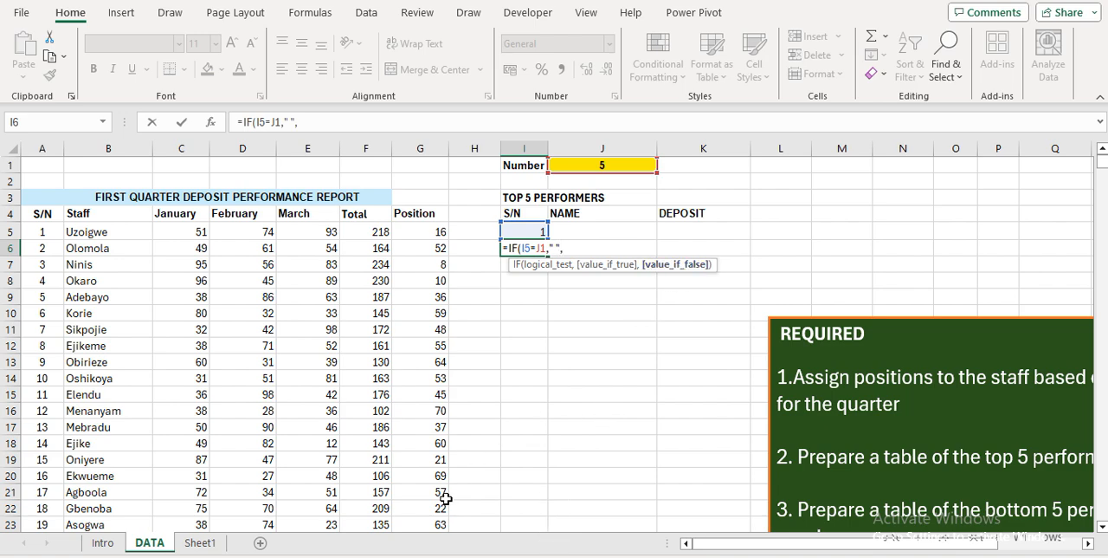
pyautogui.press('Up')
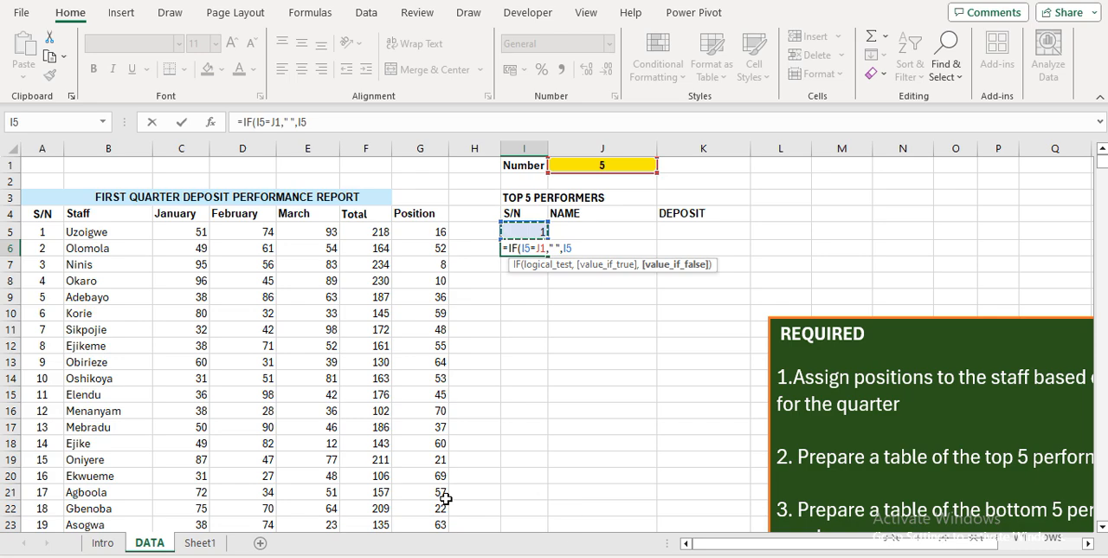
pyautogui.write('+1')
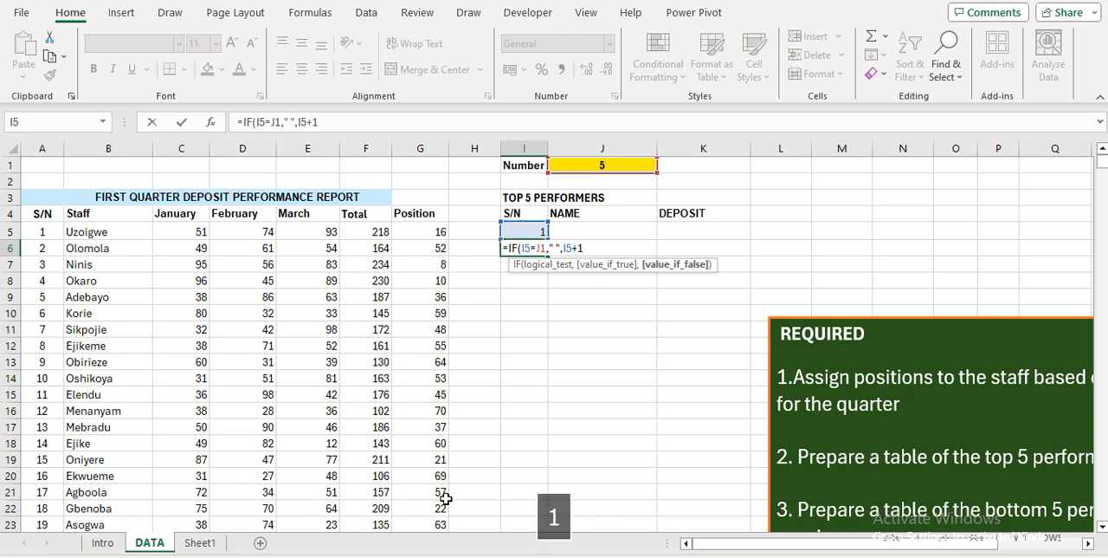
pyautogui.press('Return')
pyautogui.press('Up')
pyautogui.press('Up')
pyautogui.press('Up')
pyautogui.press('Up')
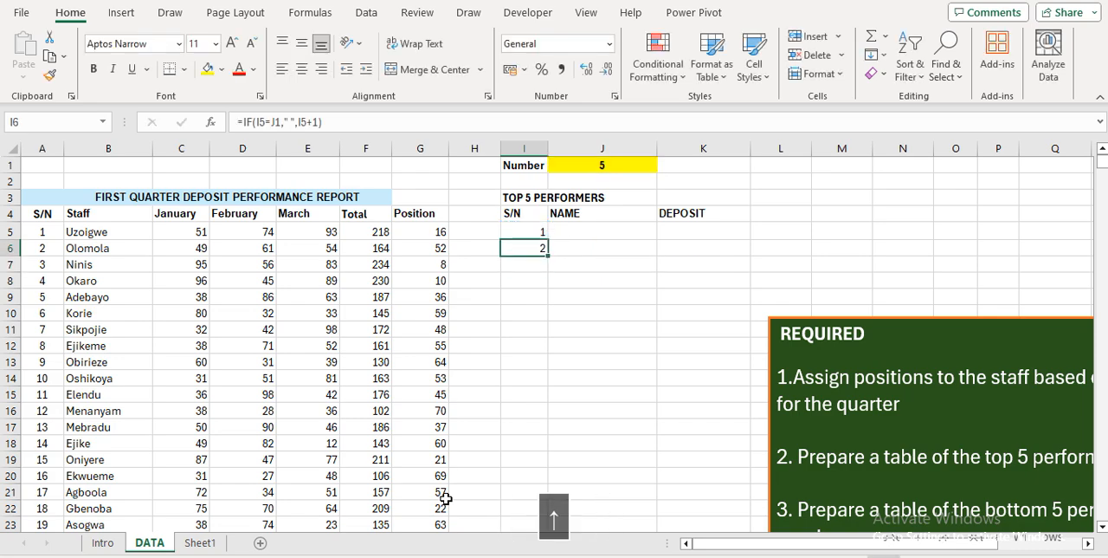
pyautogui.press('Down')
pyautogui.press('Down')
pyautogui.press('Up')
pyautogui.press('Up')
pyautogui.press('Down')
pyautogui.press('Down')
pyautogui.press('Down')
pyautogui.hotkey('shift', 'Down')
pyautogui.hotkey('shift', 'Down')
pyautogui.hotkey('shift', 'Down')
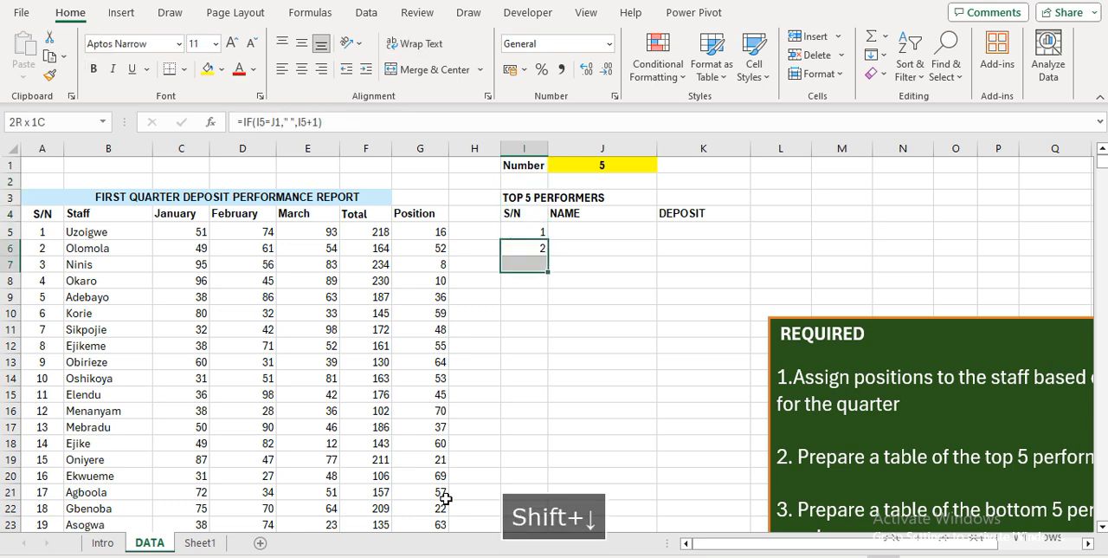
pyautogui.press('Down')
pyautogui.press('Up')
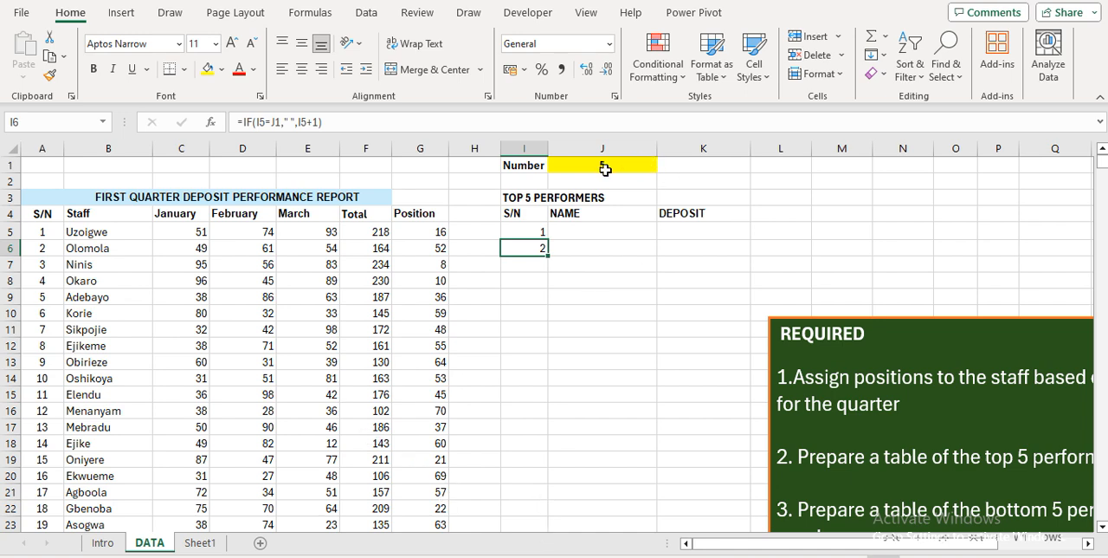
# Make the J1 reference in the I6 formula absolute, giving =IF(I5=$J$1," ",I5+1)
pyautogui.click(274, 121)
pyautogui.press('F4')
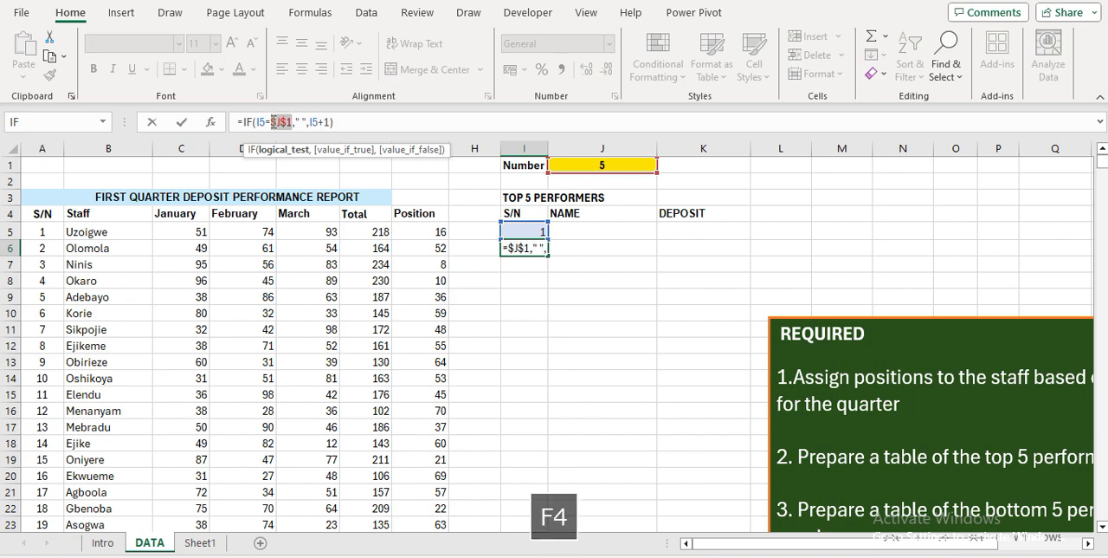
pyautogui.press('Return')
pyautogui.press('Up')
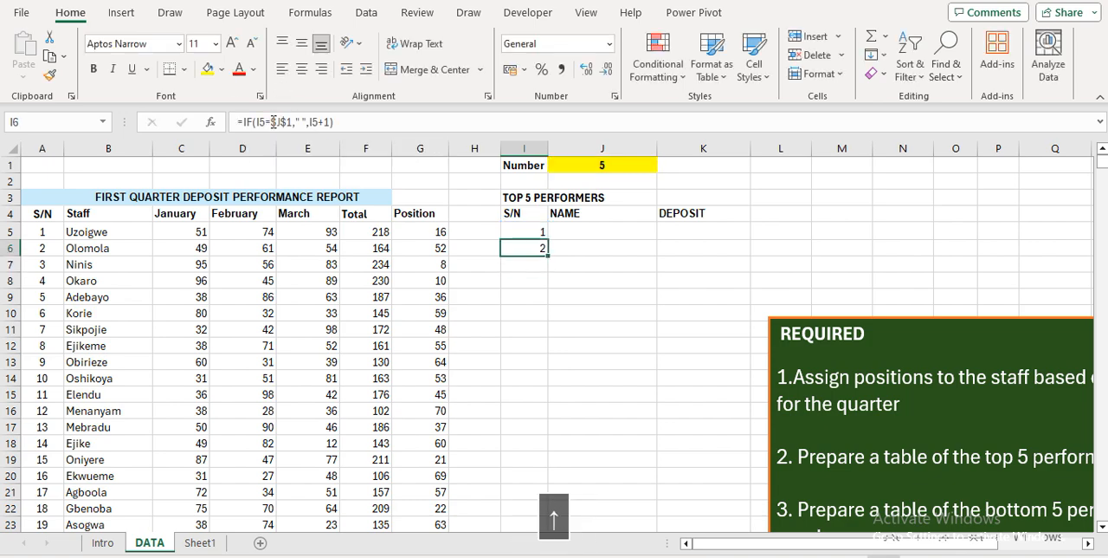
# Fill the I6 serial-number formula down through I15
pyautogui.hotkey('shift', 'Down')
pyautogui.hotkey('shift', 'Down')
pyautogui.hotkey('shift', 'Down')
pyautogui.hotkey('shift', 'Down')
pyautogui.hotkey('shift', 'Down')
pyautogui.hotkey('shift', 'Down')
pyautogui.hotkey('shift', 'Down')
pyautogui.hotkey('shift', 'Down')
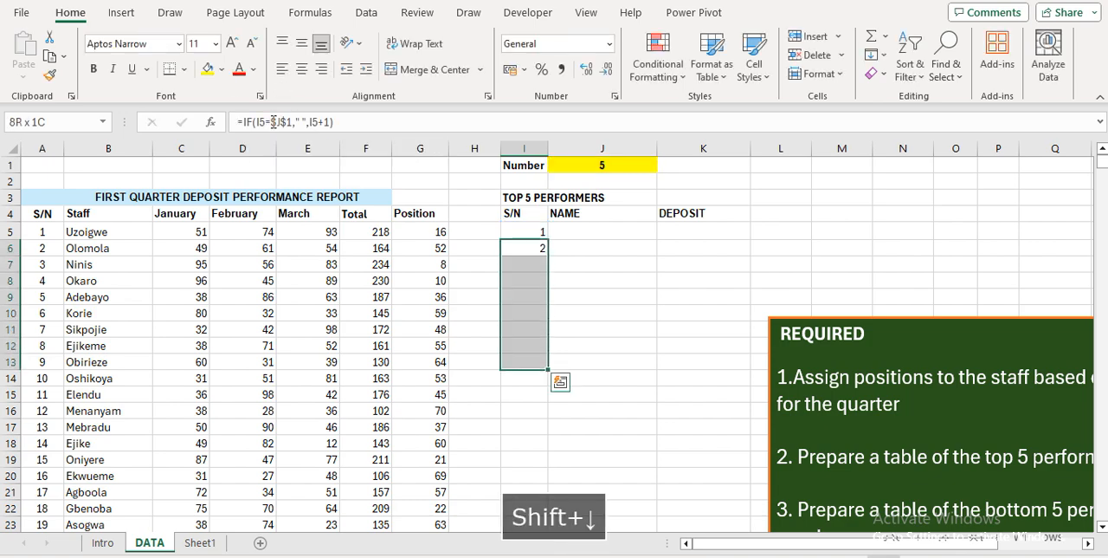
pyautogui.hotkey('shift', 'Down')
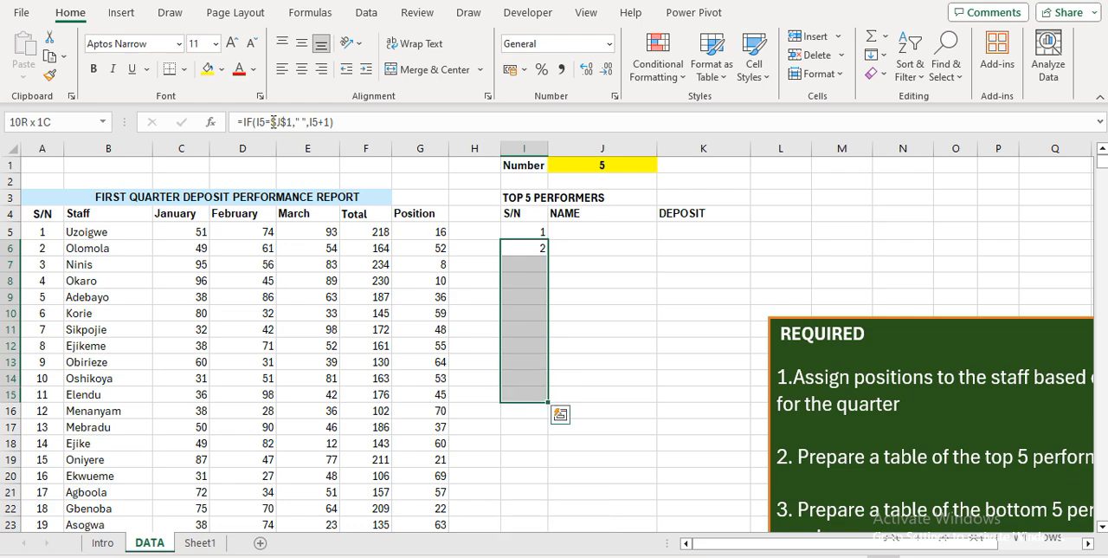
pyautogui.hotkey('ctrl', 'd')
pyautogui.press('Down')
pyautogui.press('Down')
pyautogui.press('Down')
pyautogui.press('Down')
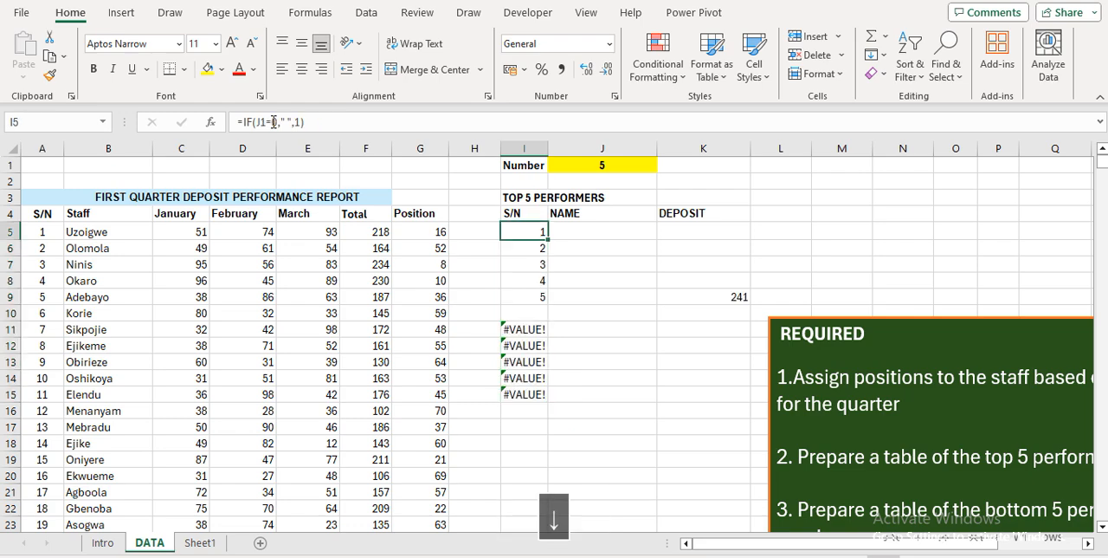
# Delete the stray value 241 from K9 in the DEPOSIT column
pyautogui.press('Right')
pyautogui.press('Right')
pyautogui.press('Right')
pyautogui.press('Up')
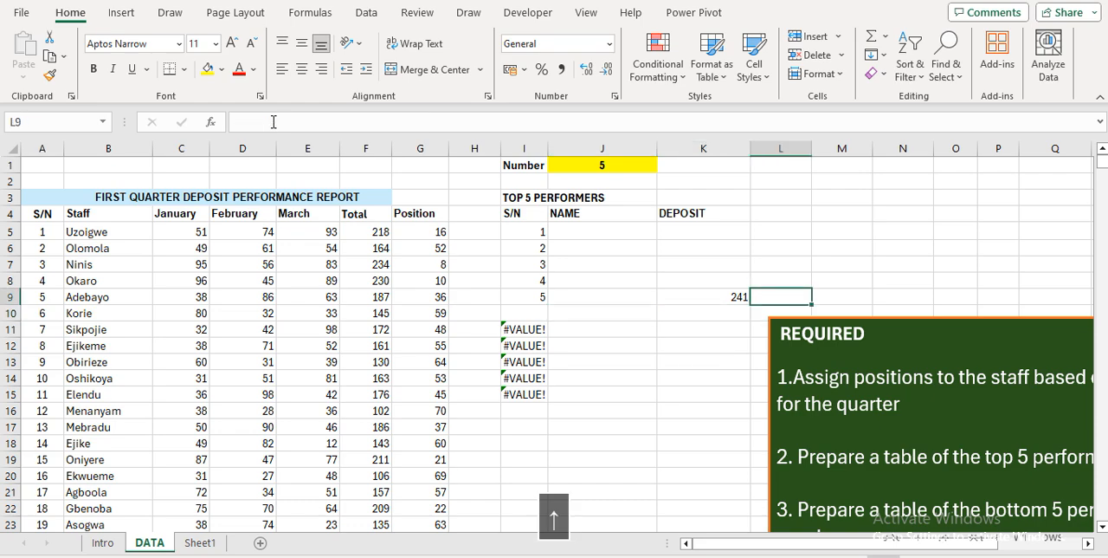
pyautogui.press('Left')
pyautogui.press('Delete')
pyautogui.press('Left')
pyautogui.press('Left')
# Test the serial-number list by setting the number in J1 to 3
pyautogui.press('Left')
pyautogui.press('Down')
pyautogui.press('Right')
pyautogui.press('Up')
pyautogui.press('Down')
pyautogui.press('Down')
pyautogui.press('Down')
pyautogui.press('Up')
pyautogui.press('Up')
pyautogui.press('Down')
pyautogui.press('Down')
pyautogui.press('Up')
pyautogui.press('Up')
pyautogui.press('Up')
pyautogui.press('Up')
pyautogui.press('Up')
pyautogui.press('Up')
pyautogui.press('Up')
pyautogui.press('Up')
pyautogui.press('Up')
pyautogui.press('Up')
pyautogui.press('Up')
pyautogui.press('Right')
pyautogui.write('3')
pyautogui.press('Return')
pyautogui.press('Down')
pyautogui.press('Down')
pyautogui.press('Down')
pyautogui.press('Down')
pyautogui.press('Left')
pyautogui.press('Up')
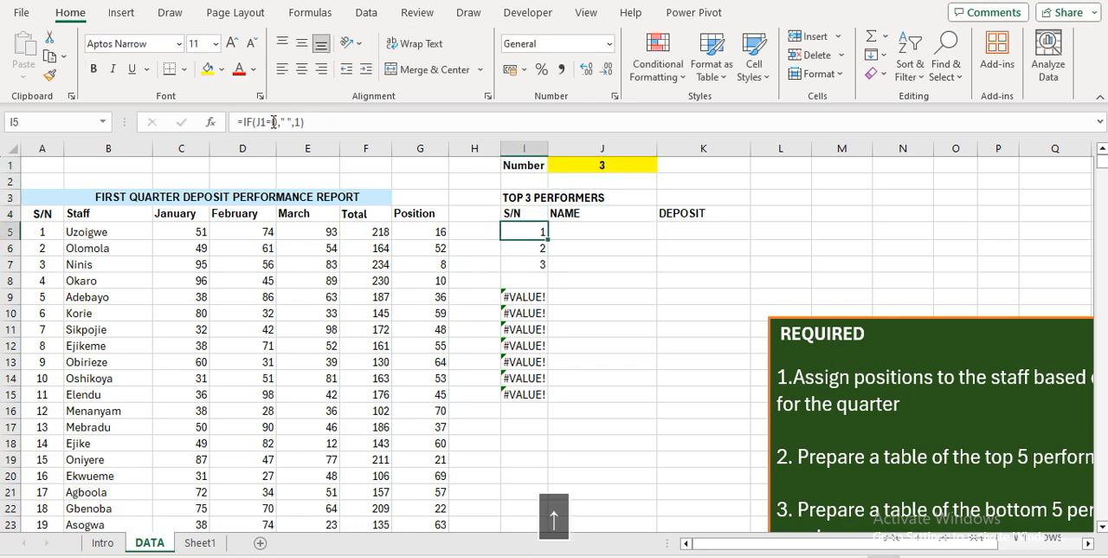
# Wrap the I6 formula in IFERROR with a space as the error value: =IFERROR(IF(I5=$J$1," ",I5+1)," ")
pyautogui.press('Down')
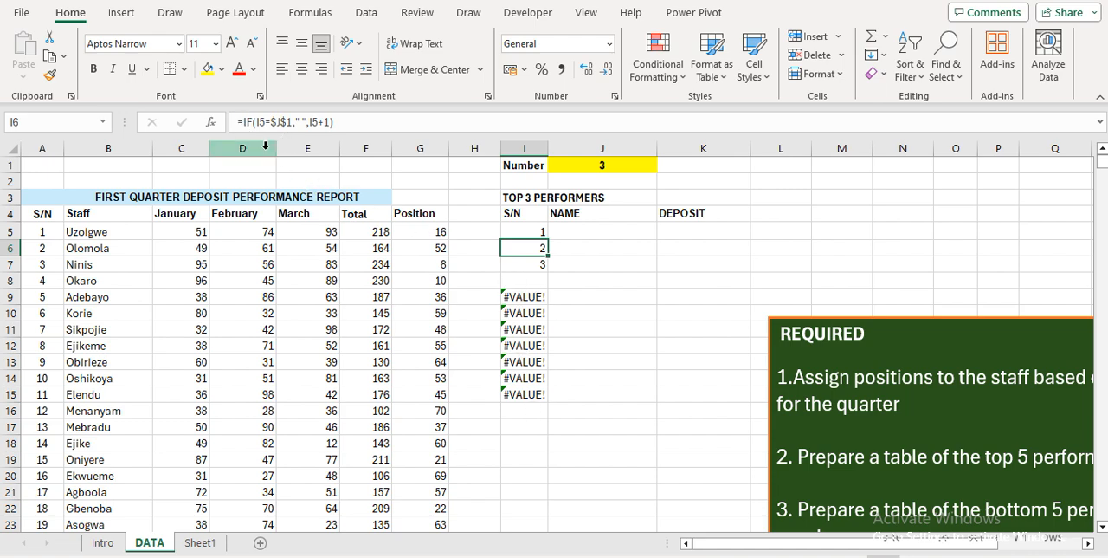
pyautogui.click(243, 122)
pyautogui.write('if')
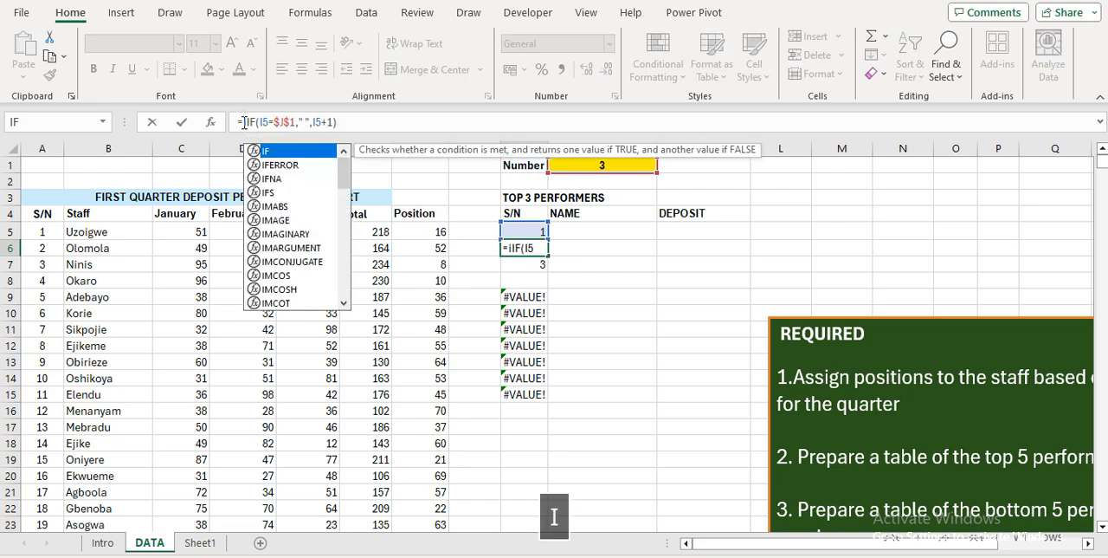
pyautogui.write('e')
pyautogui.press('Tab')
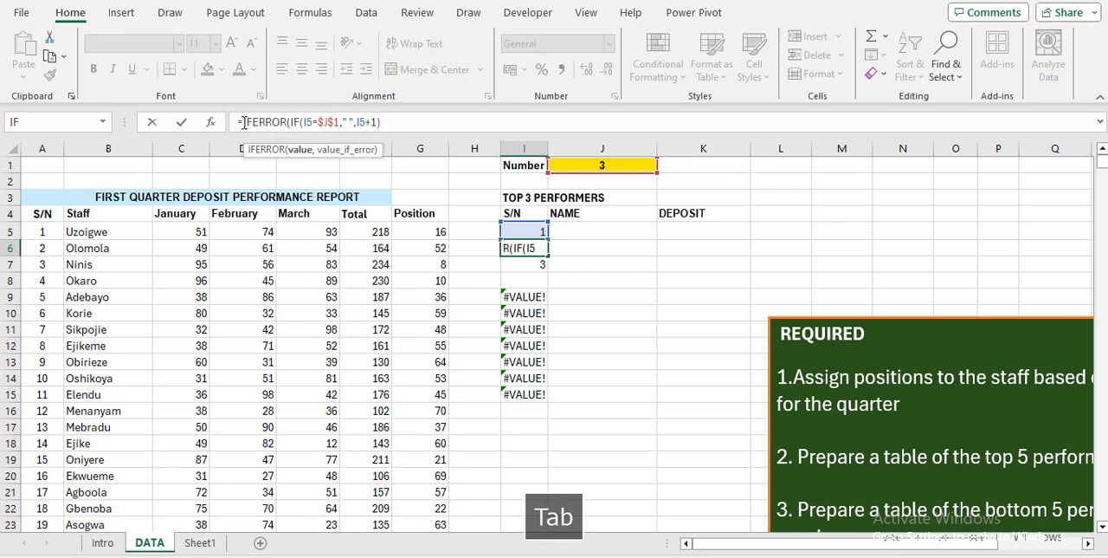
pyautogui.click(382, 122)
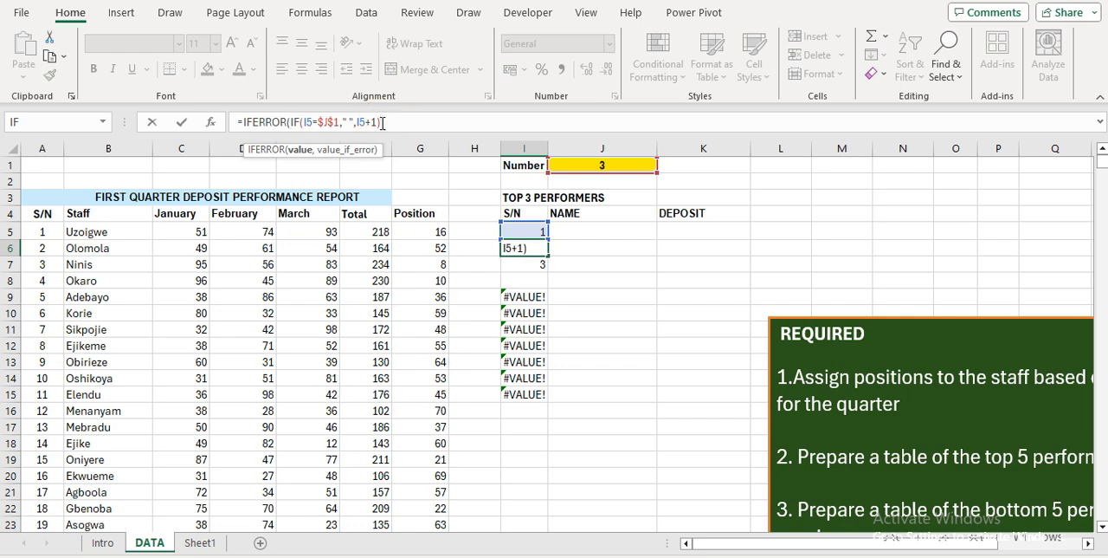
pyautogui.write('," "')
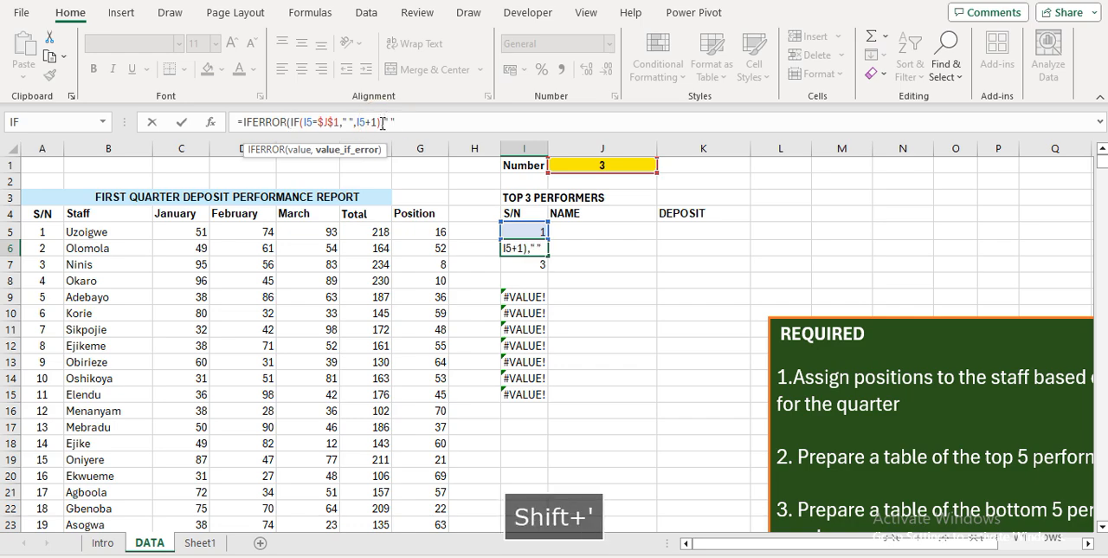
pyautogui.press('Return')
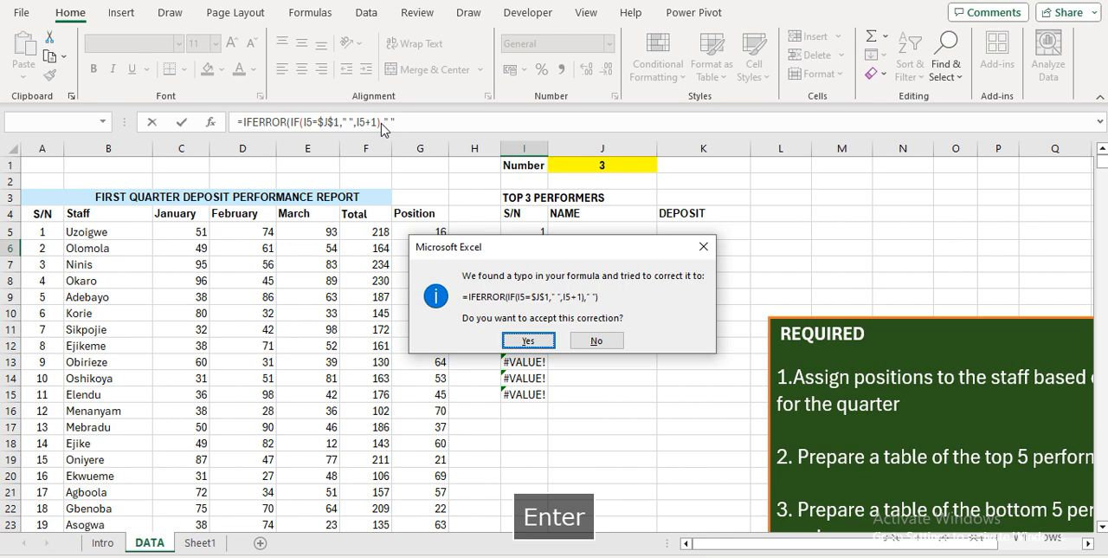
pyautogui.press('Return')
pyautogui.press('Up')
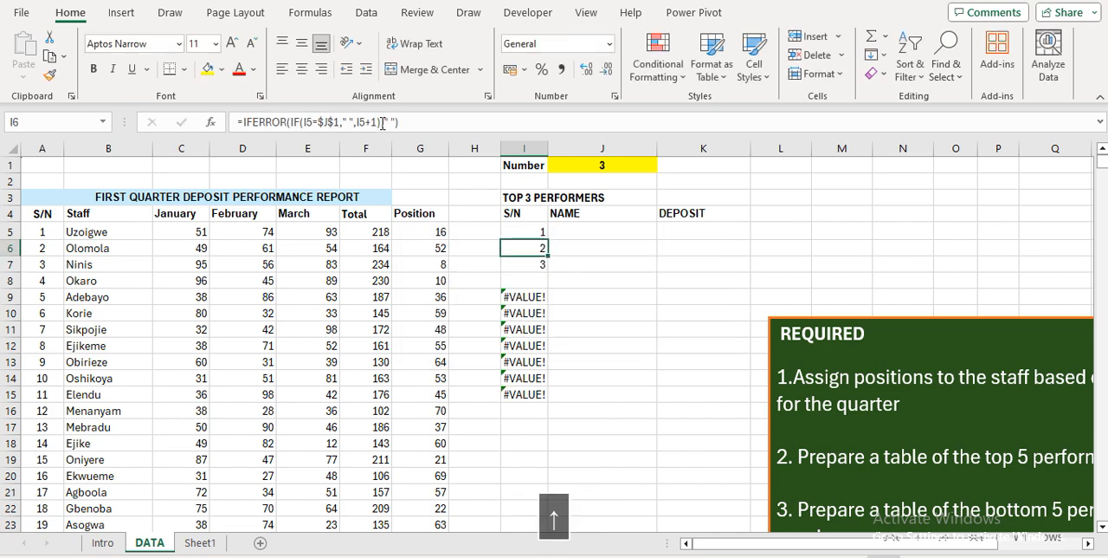
# Fill the IFERROR serial-number formula from I6 down through I15
pyautogui.hotkey('ctrl', 'shift', 'Down')
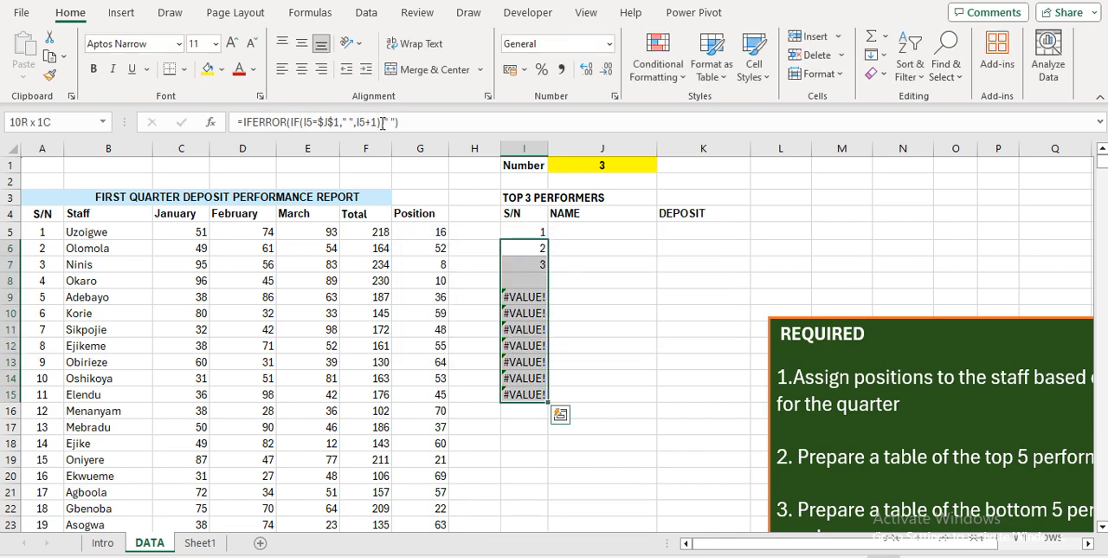
pyautogui.hotkey('ctrl', 'd')
pyautogui.press('Up')
pyautogui.press('Up')
pyautogui.press('Up')
pyautogui.press('Up')
pyautogui.press('Up')
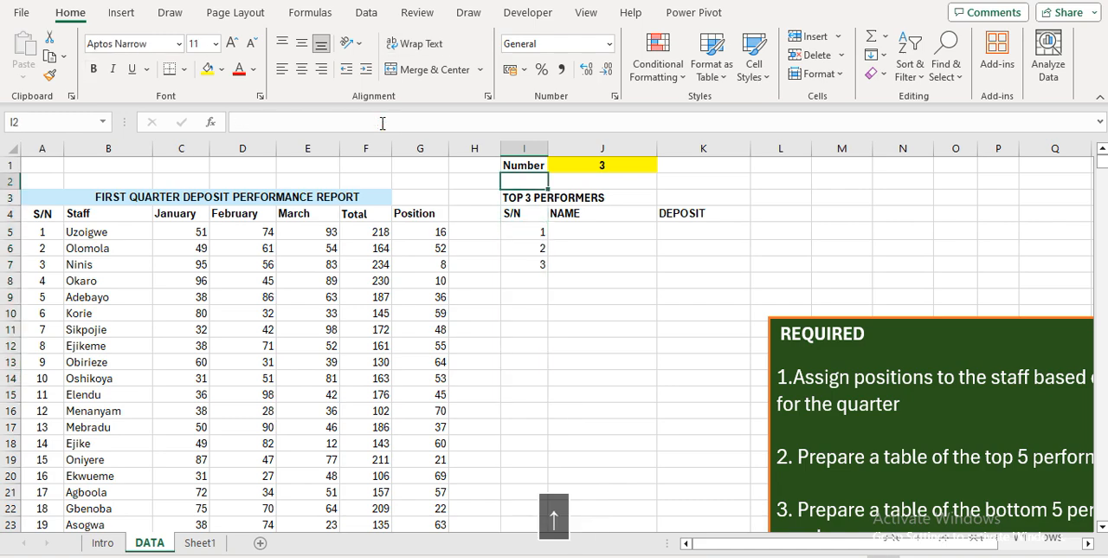
# Set the number in J1 to 5
pyautogui.press('Right')
pyautogui.write('5')
pyautogui.press('Return')
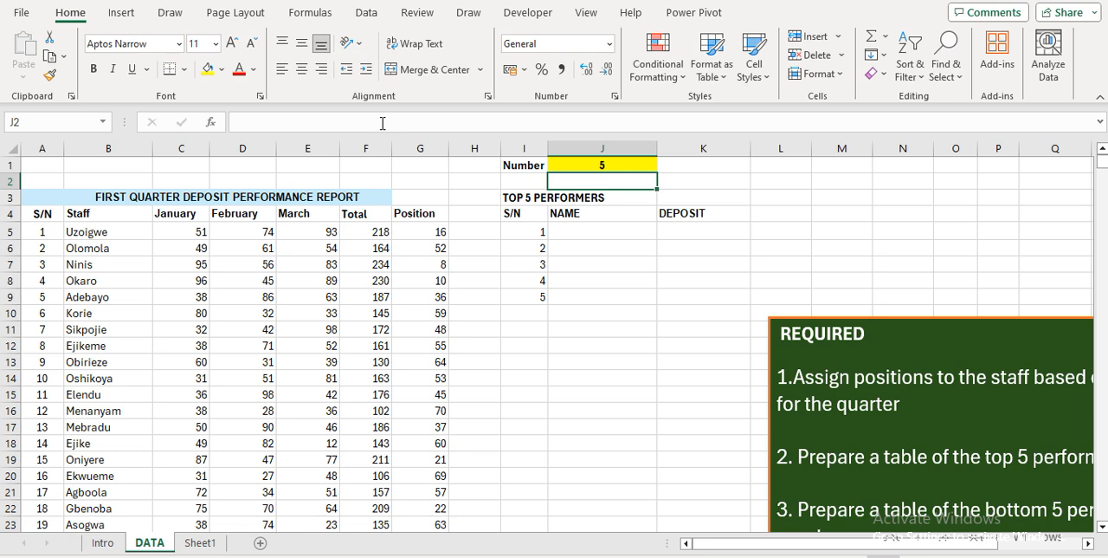
pyautogui.press('Down')
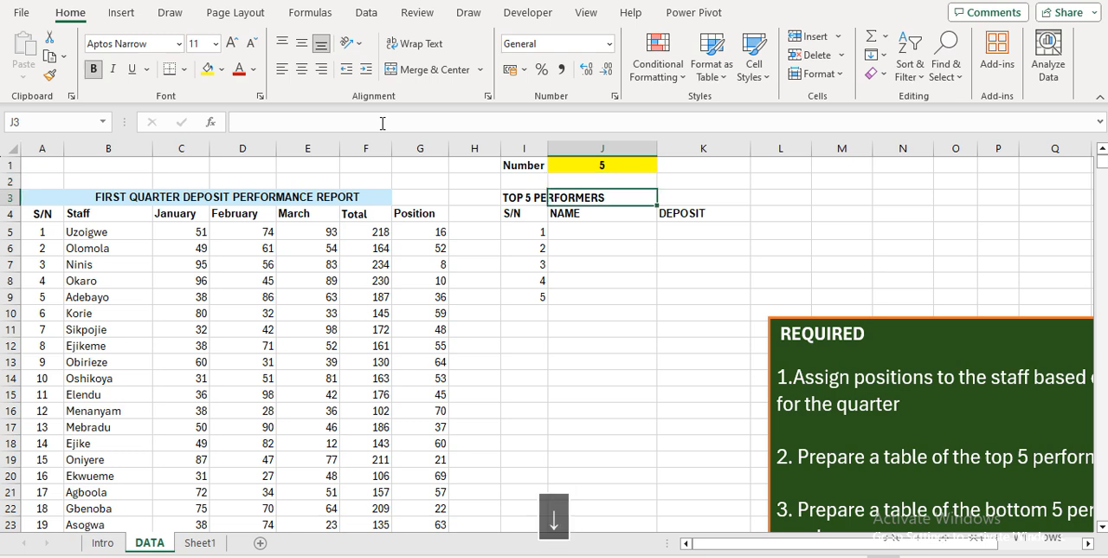
pyautogui.press('Left')
pyautogui.press('Down')
pyautogui.press('Down')
pyautogui.press('Up')
pyautogui.press('Up')
pyautogui.press('Down')
pyautogui.press('Down')
pyautogui.press('Down')
pyautogui.press('Up')
pyautogui.press('Up')
pyautogui.press('Up')
pyautogui.press('Down')
pyautogui.press('Down')
pyautogui.press('Down')
pyautogui.press('Up')
pyautogui.press('Up')
pyautogui.press('Up')
pyautogui.press('Down')
pyautogui.press('Down')
pyautogui.press('Down')
pyautogui.press('Up')
pyautogui.press('Right')
pyautogui.press('Right')
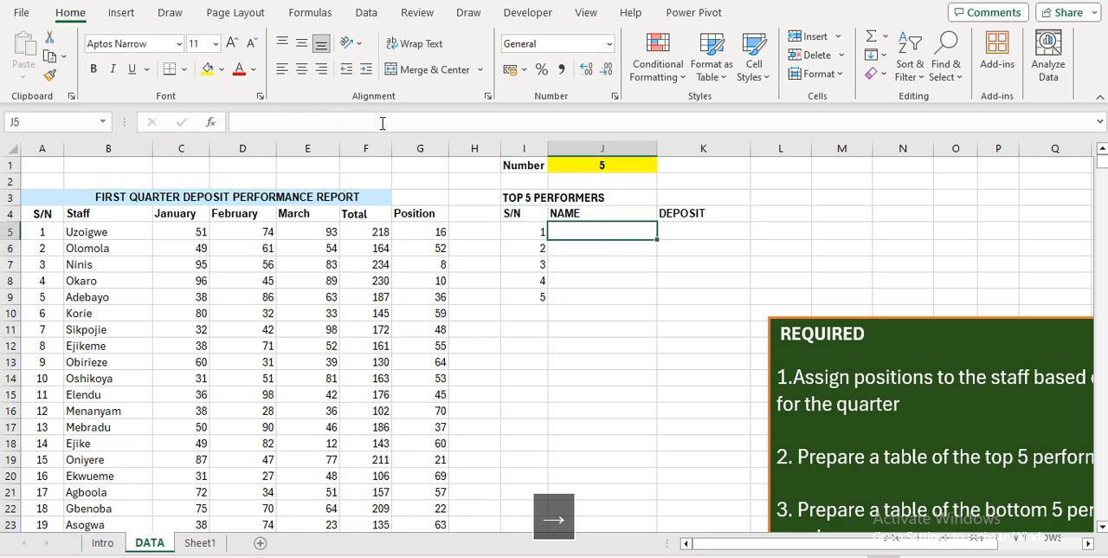
pyautogui.press('Left')
pyautogui.press('Left')
pyautogui.press('Right')
pyautogui.press('Right')
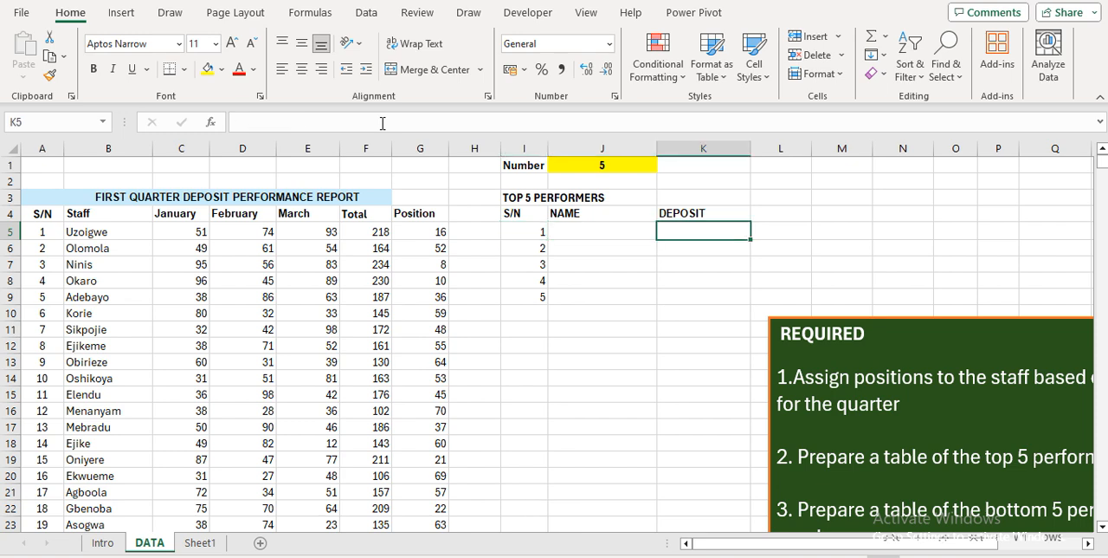
# Enter the uppercase note MAX in L2, and select the first cell under DEPOSIT, K5
pyautogui.press('Up')
pyautogui.press('Up')
pyautogui.press('Up')
pyautogui.press('Right')
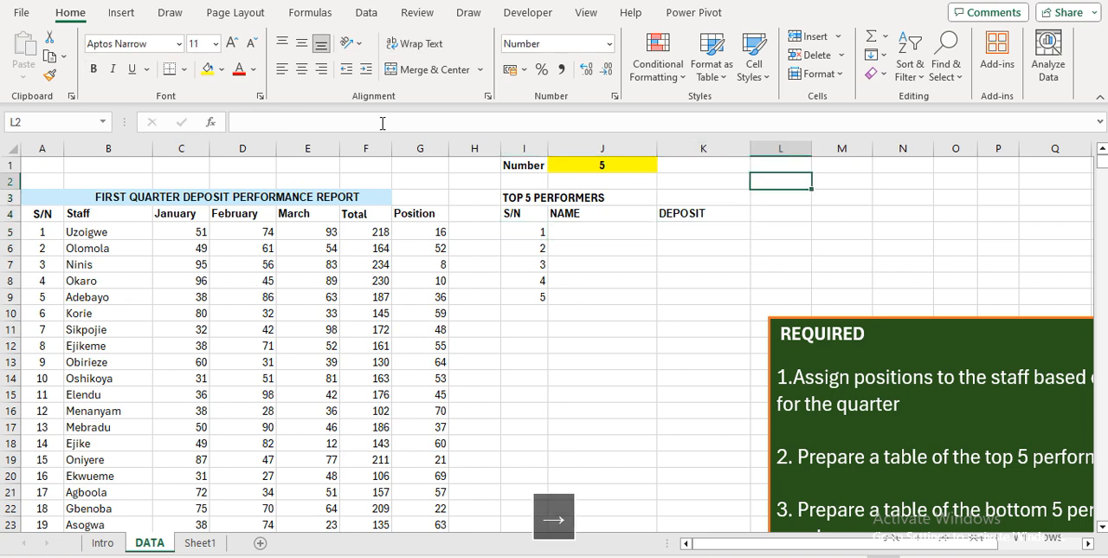
pyautogui.write('max')
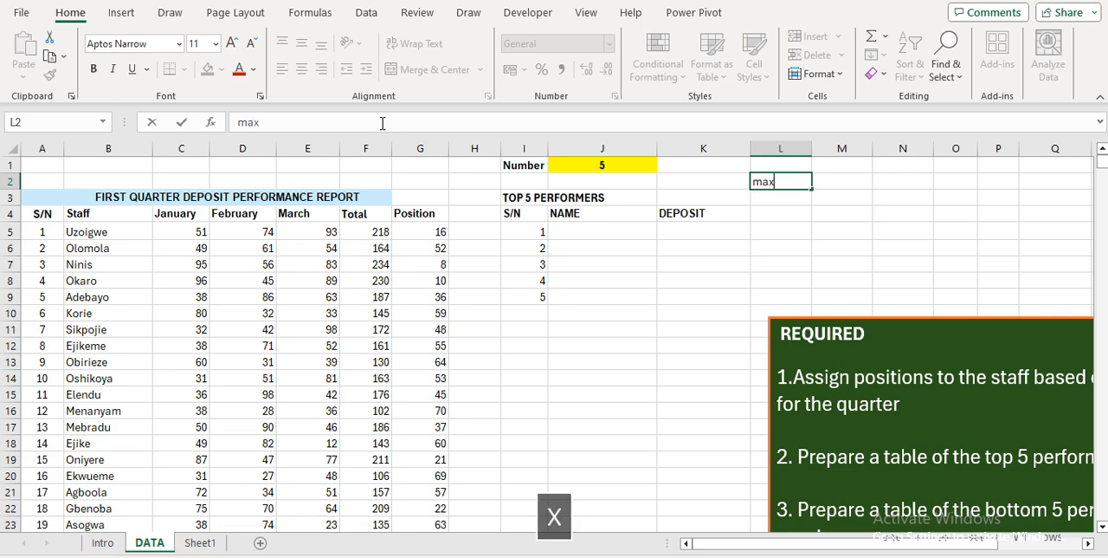
pyautogui.press('BackSpace')
pyautogui.press('BackSpace')
pyautogui.press('BackSpace')
pyautogui.press('capslock')
pyautogui.write('MAX')
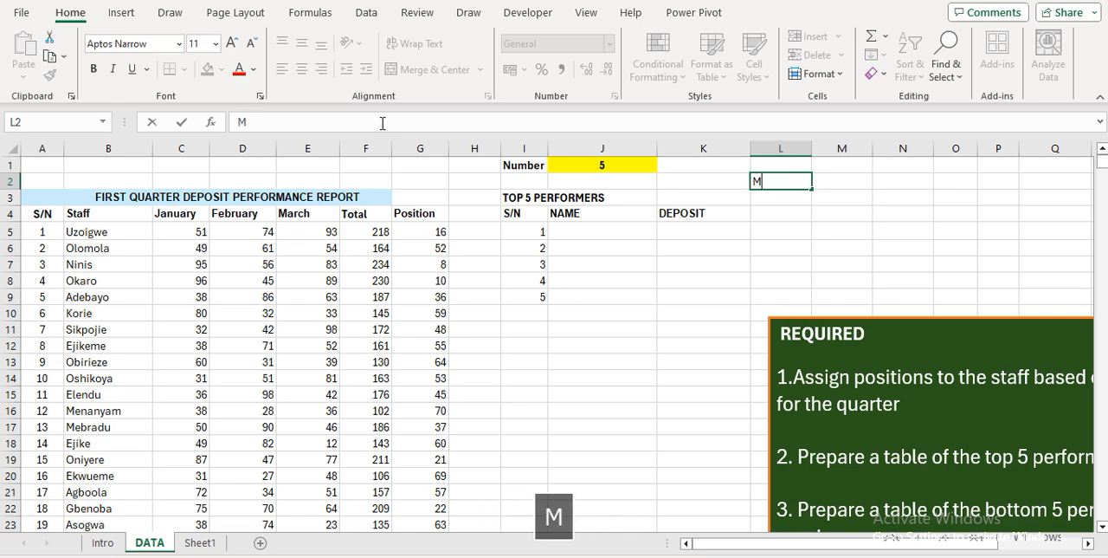
pyautogui.press('Return')
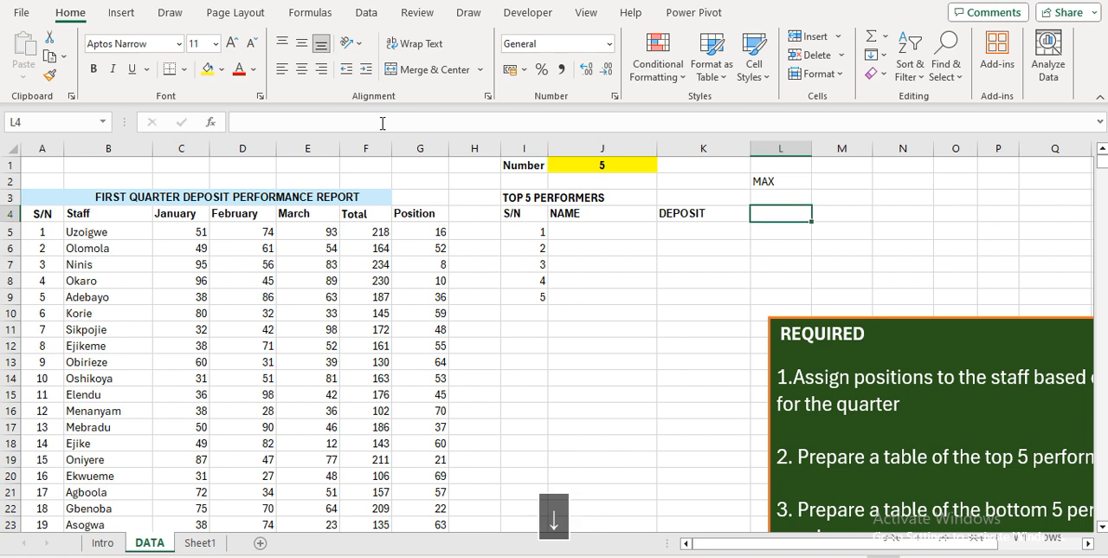
pyautogui.press('Down')
pyautogui.press('Down')
pyautogui.press('Left')
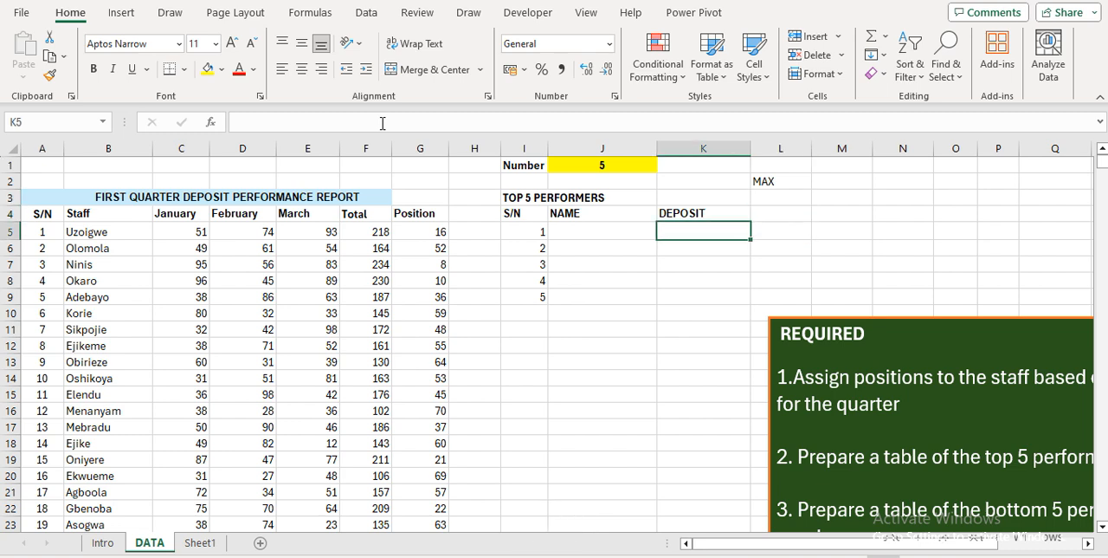
# Enter =MAX(F5:F74) in K5 to return the highest total deposit
pyautogui.write('=')
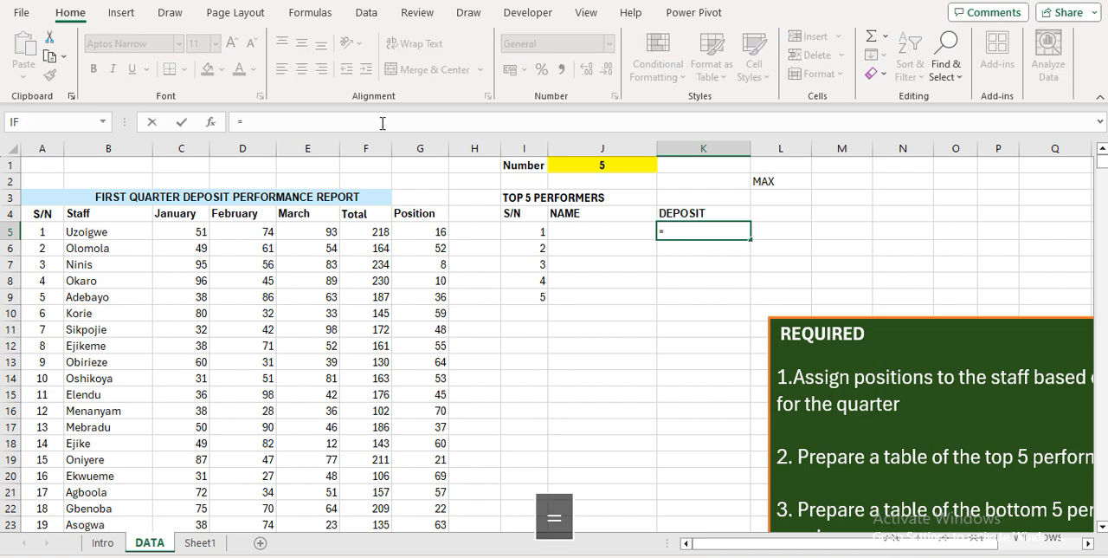
pyautogui.write('MAX')
pyautogui.press('Tab')
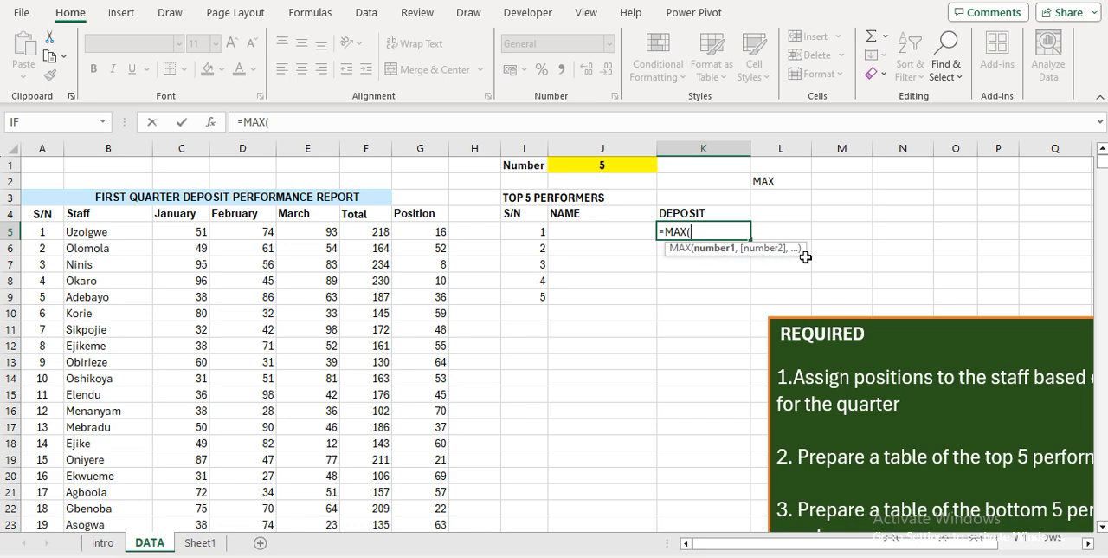
pyautogui.click(377, 229)
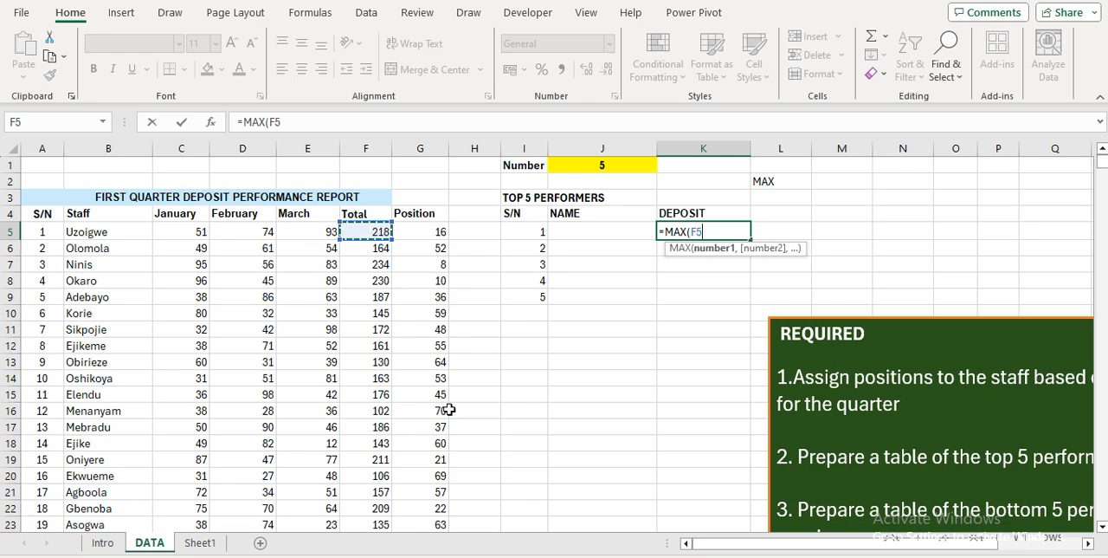
pyautogui.hotkey('ctrl', 'shift', 'Down')
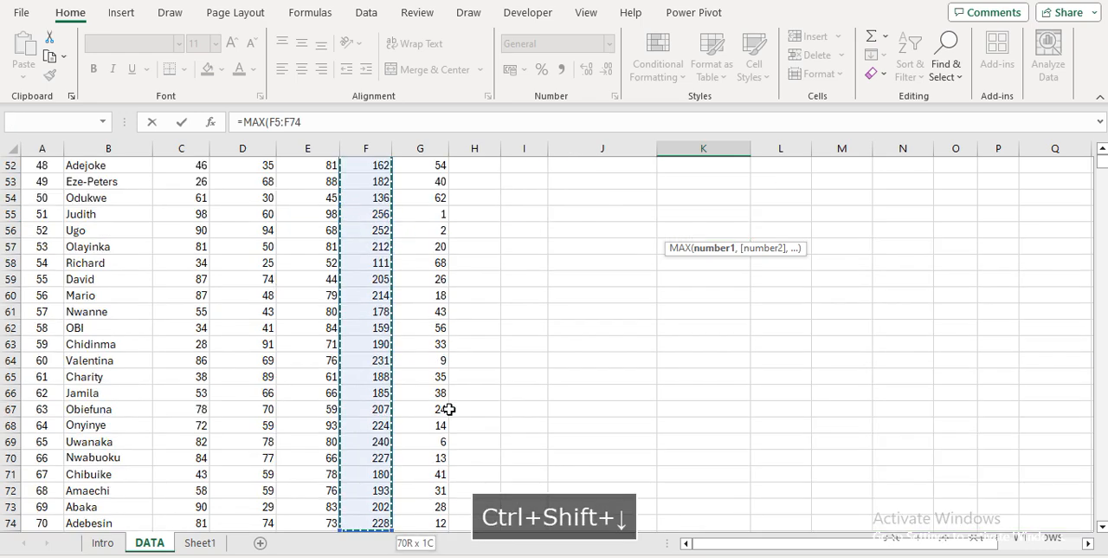
pyautogui.press('Return')
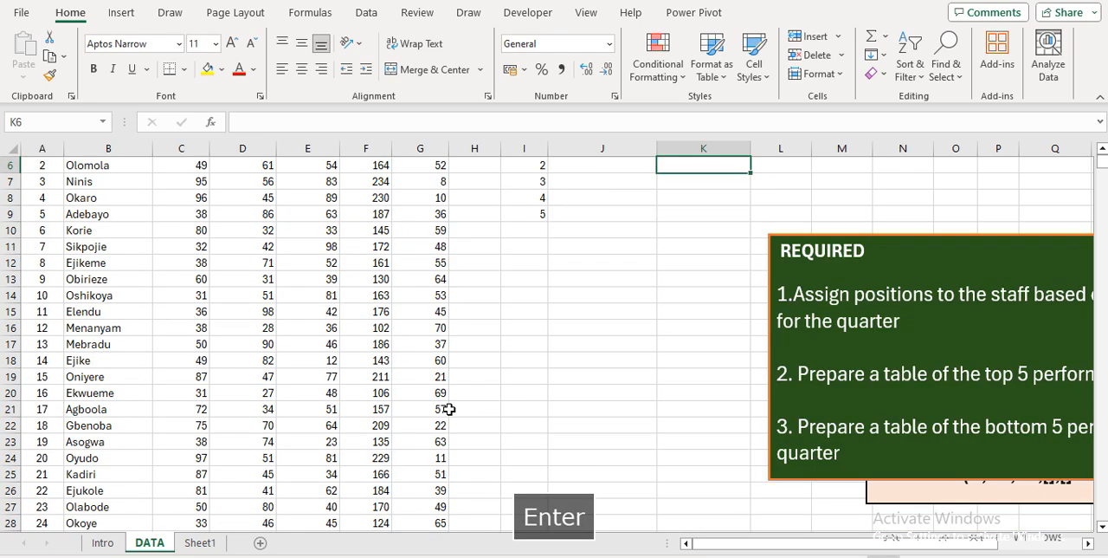
pyautogui.press('Up')
pyautogui.press('Up')
pyautogui.press('Up')
pyautogui.press('Up')
pyautogui.press('Up')
pyautogui.press('Down')
pyautogui.press('Down')
pyautogui.press('Down')
pyautogui.press('Down')
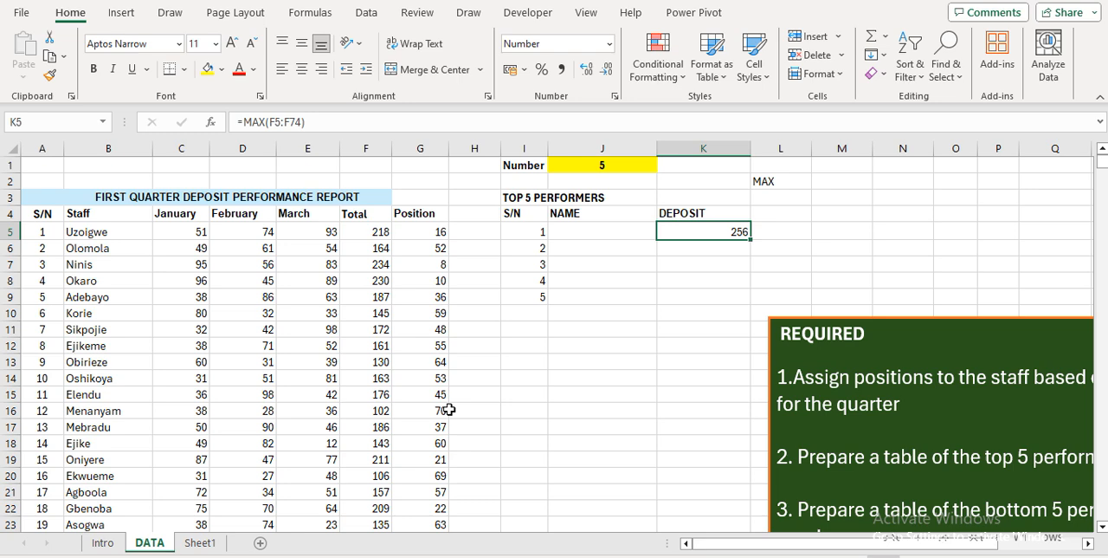
pyautogui.press('Down')
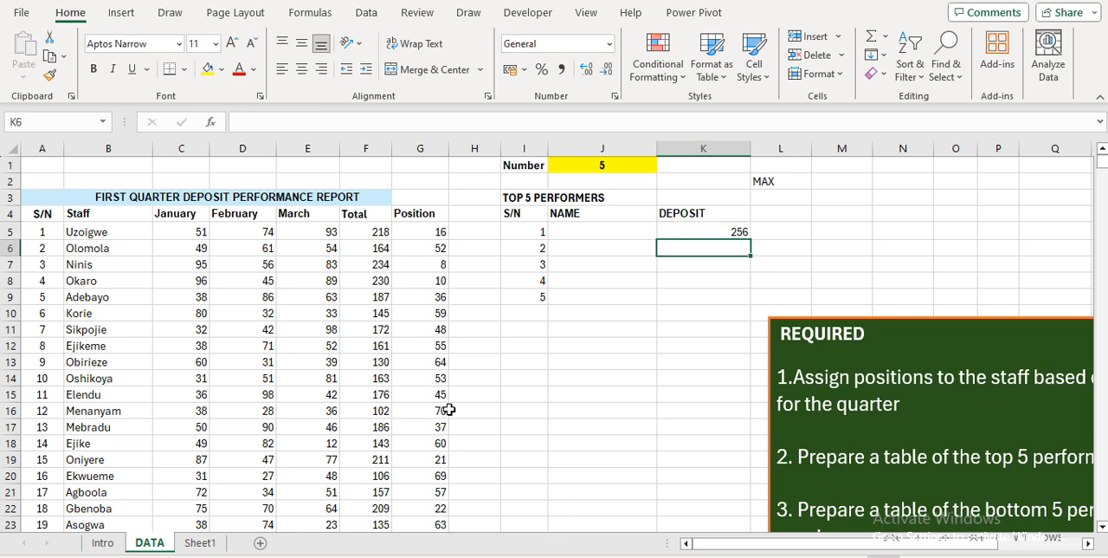
# Move the REQUIRED text box over the staff table and the LOGIC SYNTAXES box below the DEPOSIT column
pyautogui.click(916, 326)
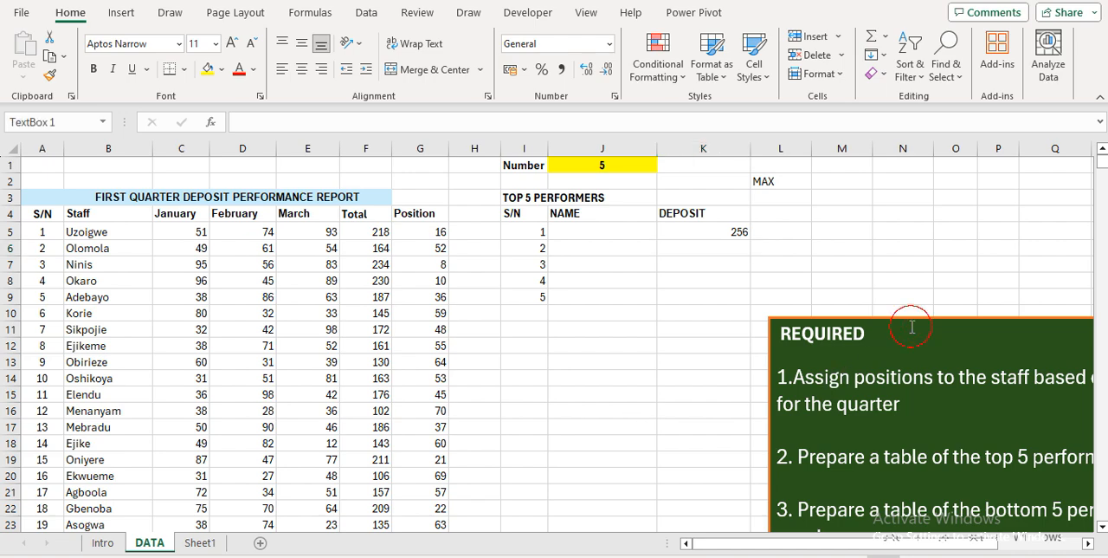
pyautogui.moveTo(771, 325); pyautogui.dragTo(30, 251)
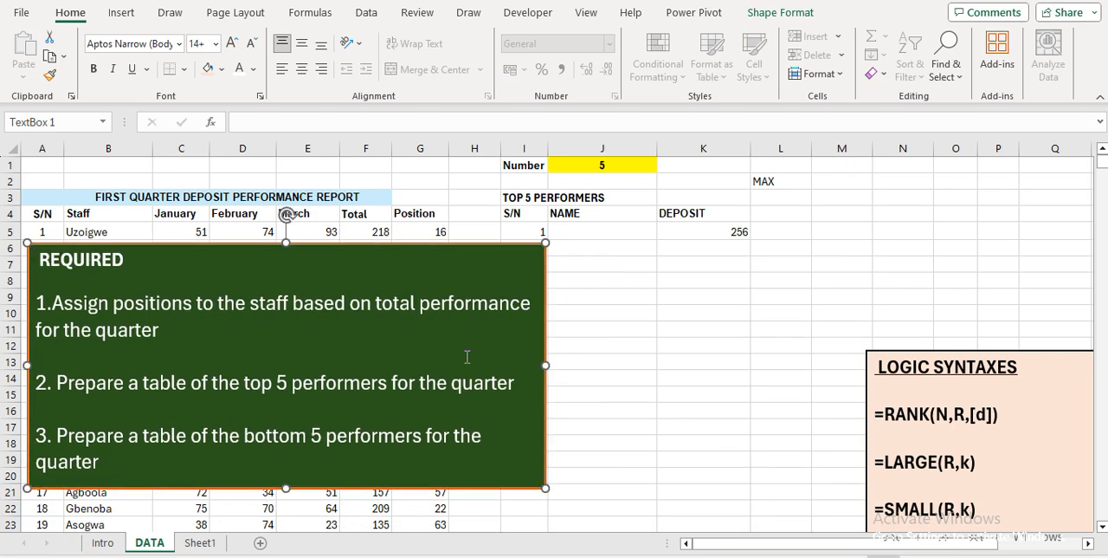
pyautogui.click(868, 377)
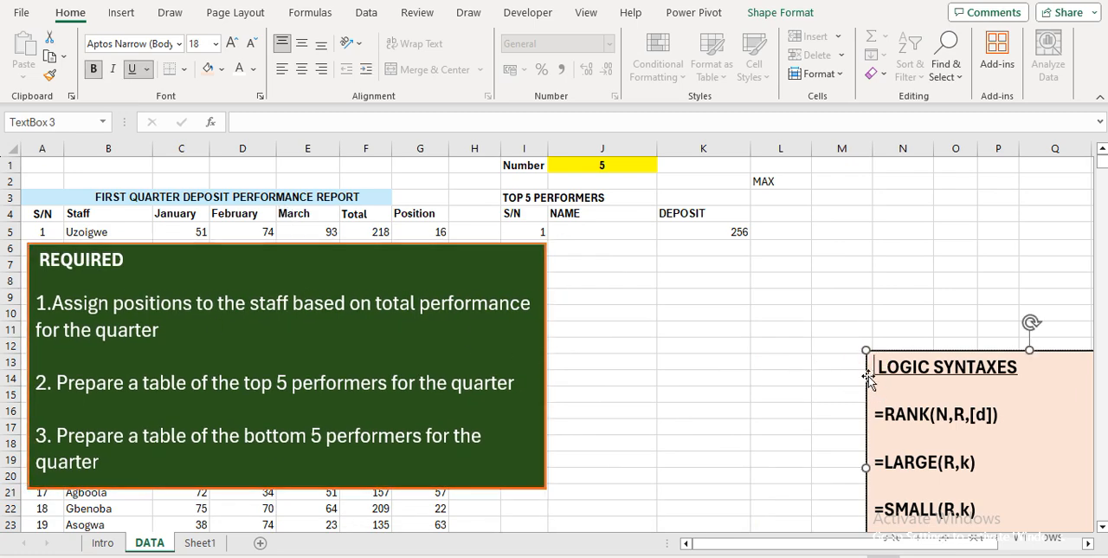
pyautogui.moveTo(868, 377); pyautogui.dragTo(678, 300)
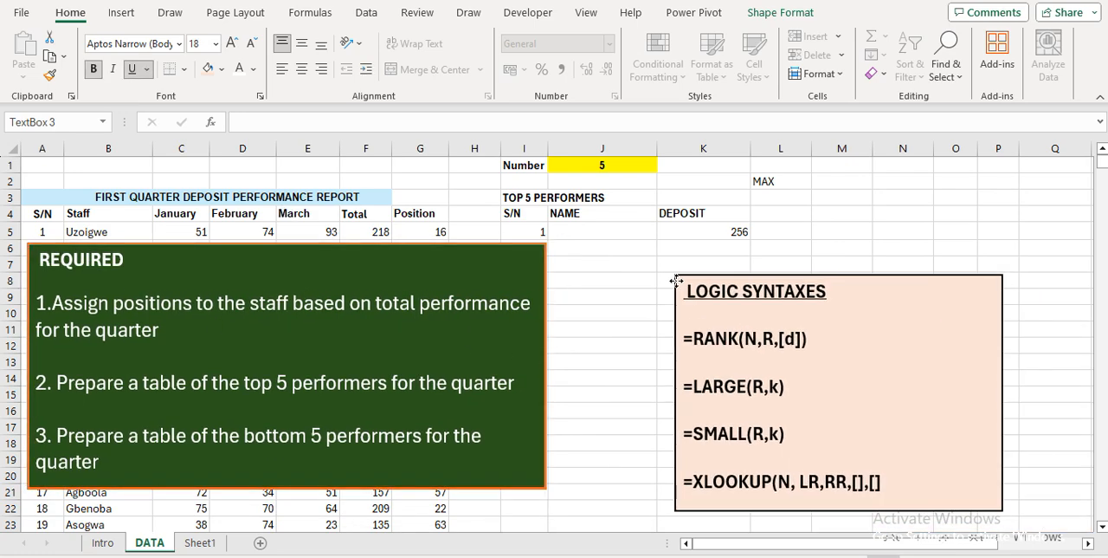
pyautogui.click(925, 198)
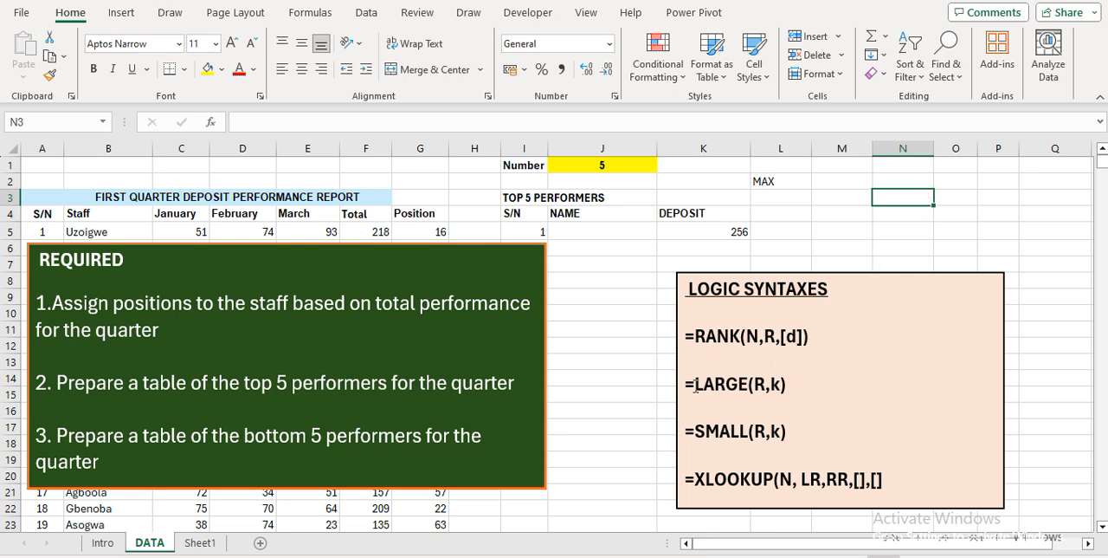
# Examine the LARGE(R,k) syntax and its range and k arguments in the LOGIC SYNTAXES box
pyautogui.moveTo(696, 386); pyautogui.dragTo(750, 392)
pyautogui.doubleClick(759, 384)
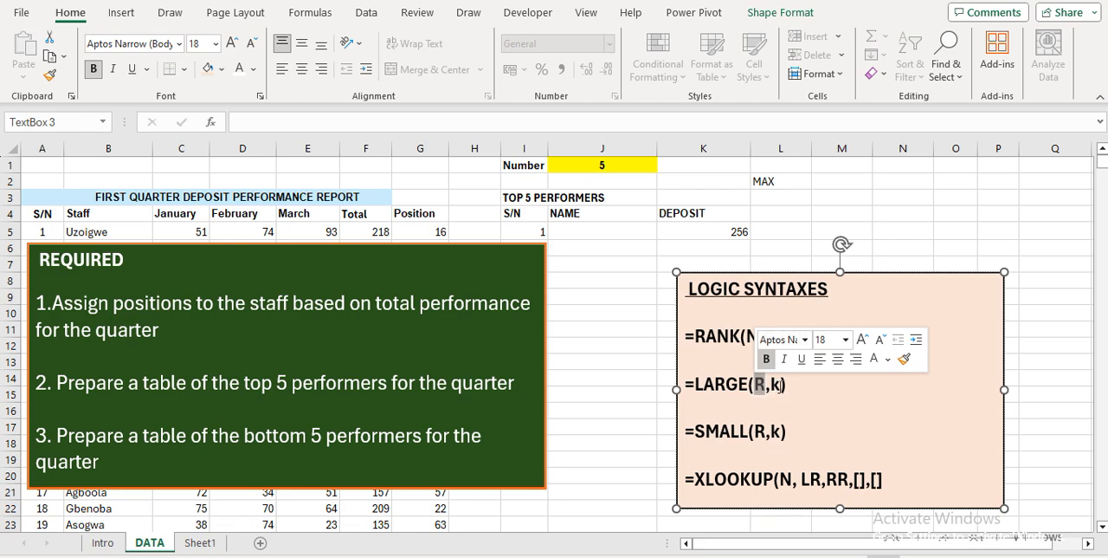
pyautogui.doubleClick(775, 385)
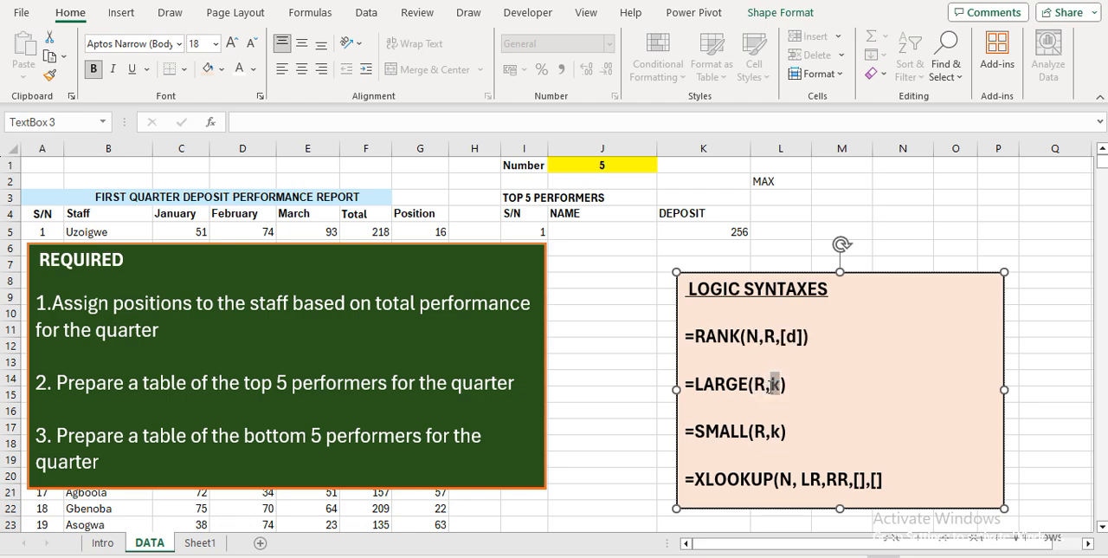
pyautogui.click(767, 397)
pyautogui.doubleClick(776, 386)
# Move the LOGIC SYNTAXES box to start near N14 and the REQUIRED box near K12, uncovering the staff table
pyautogui.moveTo(682, 302); pyautogui.dragTo(877, 407)
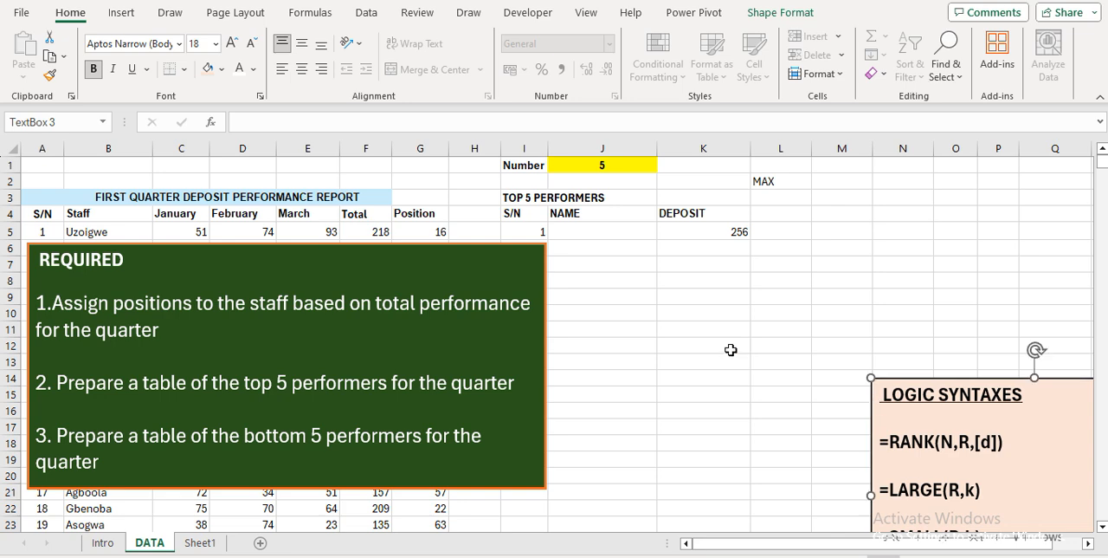
pyautogui.click(30, 265)
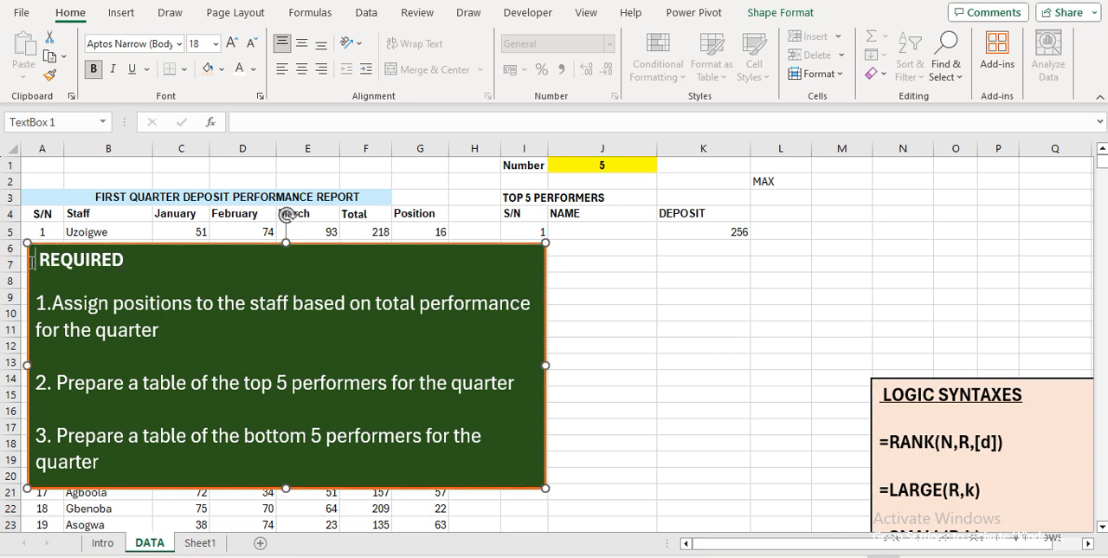
pyautogui.moveTo(30, 245); pyautogui.dragTo(727, 342)
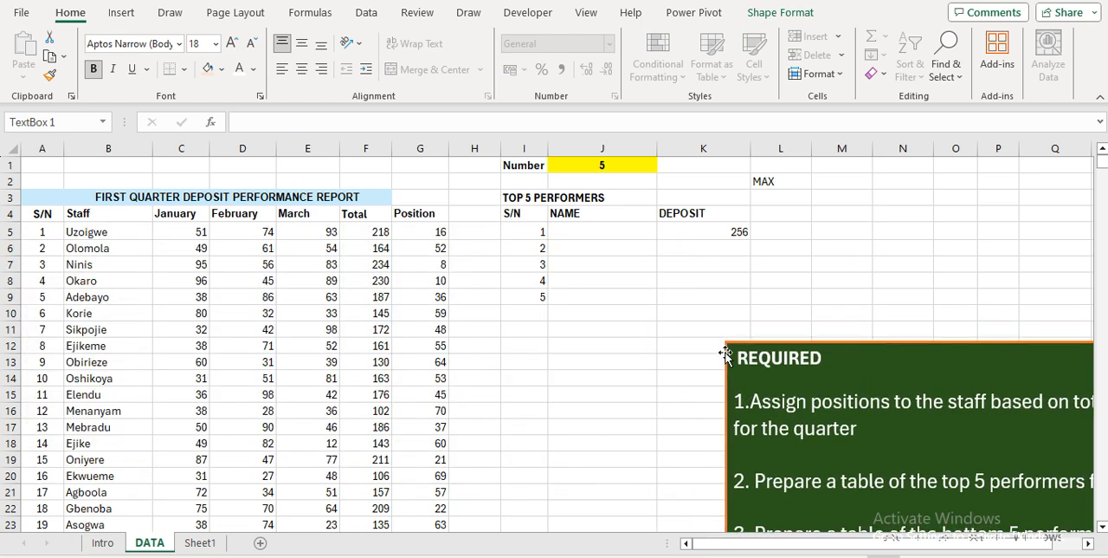
# Enter =LARGE($F$5:$F$74,I6) in K6, using the serial number in I6 as k
pyautogui.click(699, 254)
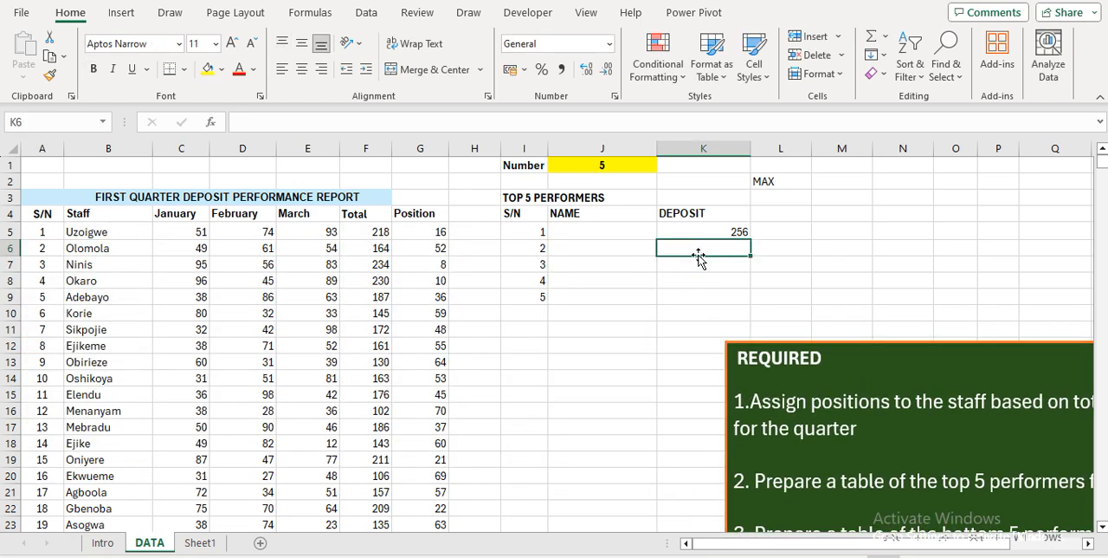
pyautogui.write('=LARG')
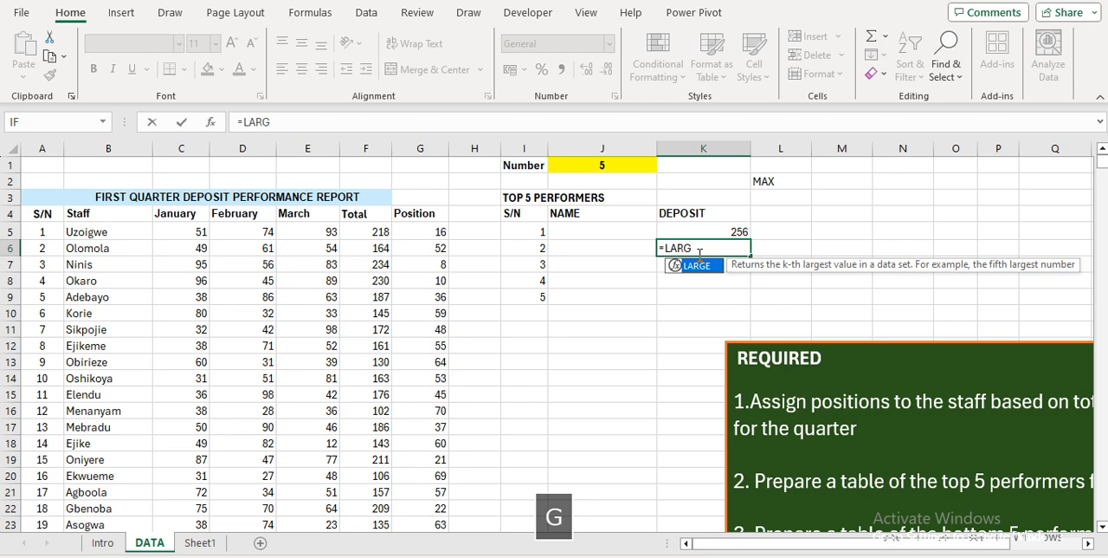
pyautogui.press('Tab')
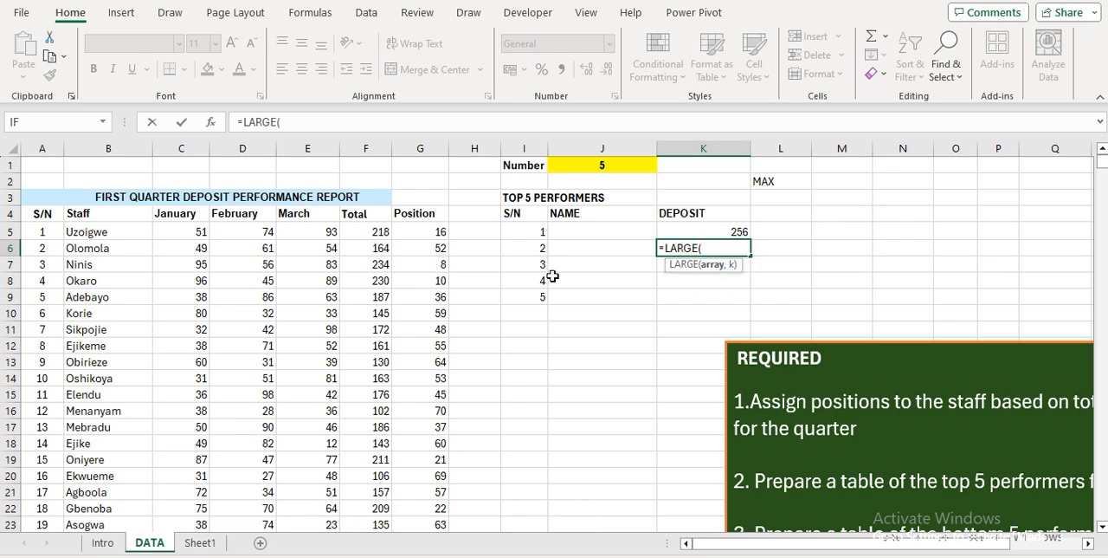
pyautogui.click(381, 234)
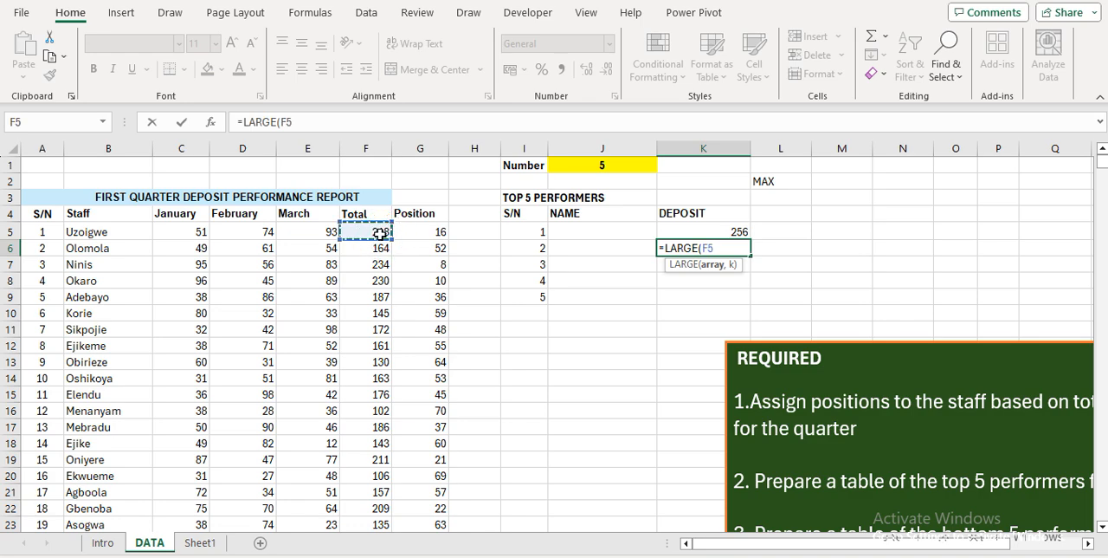
pyautogui.hotkey('ctrl', 'shift', 'Down')
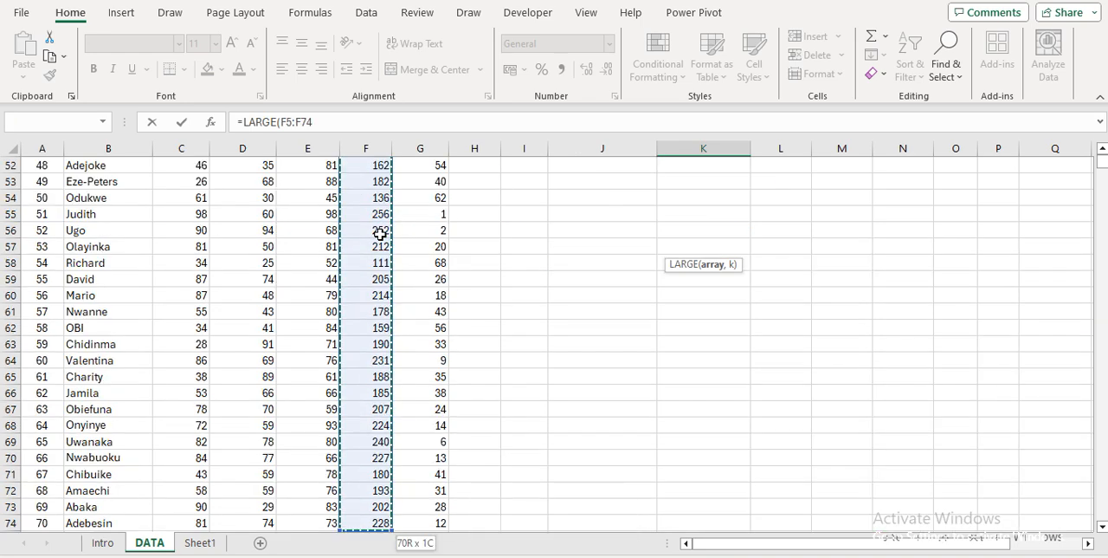
pyautogui.press('F4')
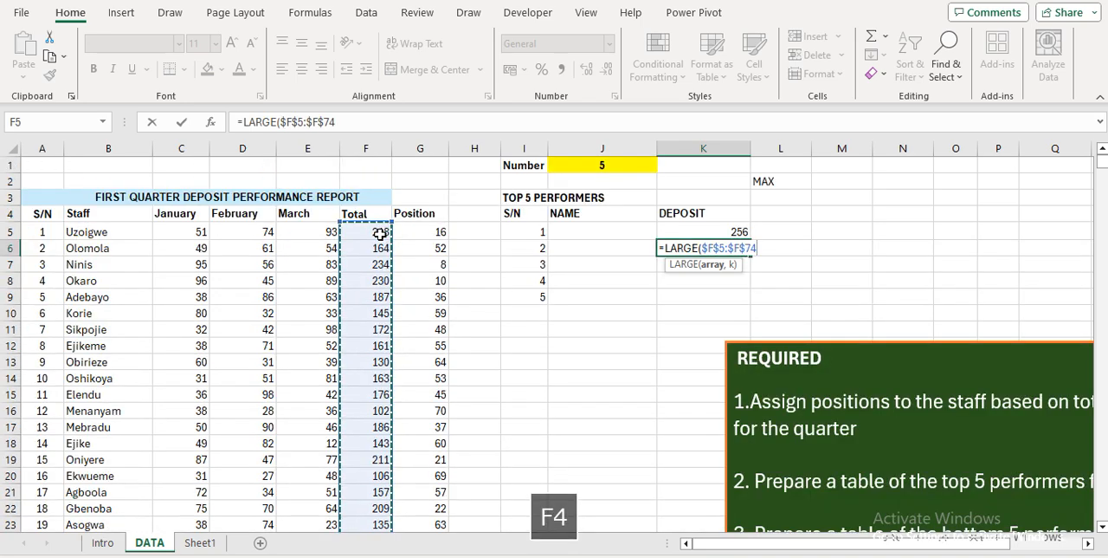
pyautogui.write(',')
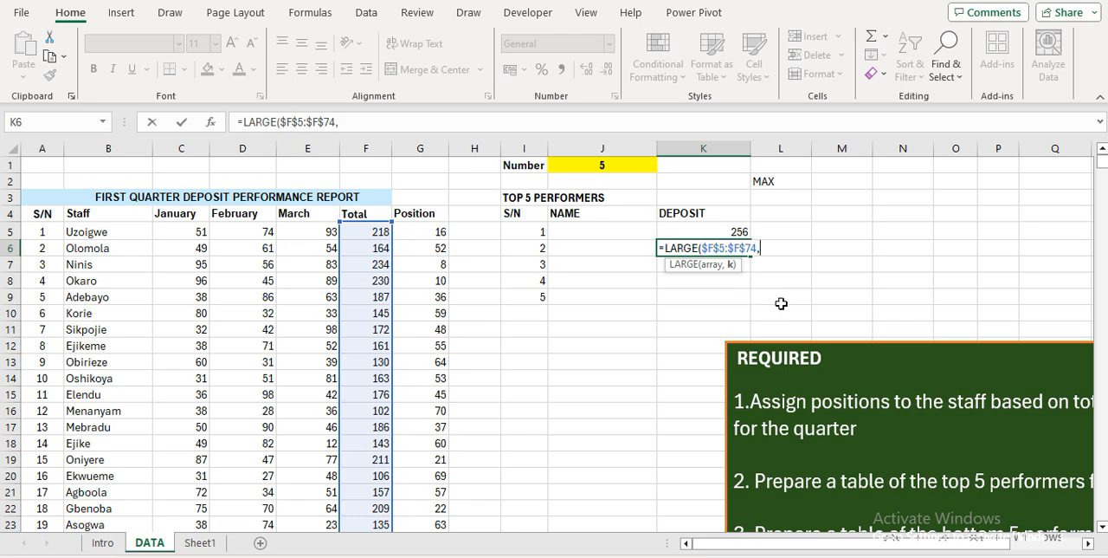
pyautogui.write('2')
pyautogui.press('BackSpace')
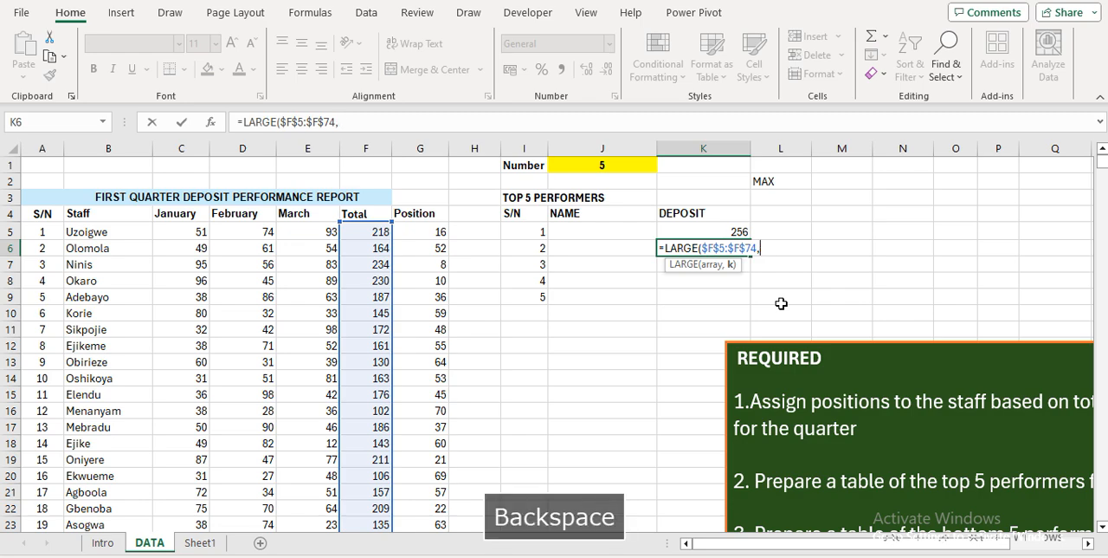
pyautogui.click(537, 248)
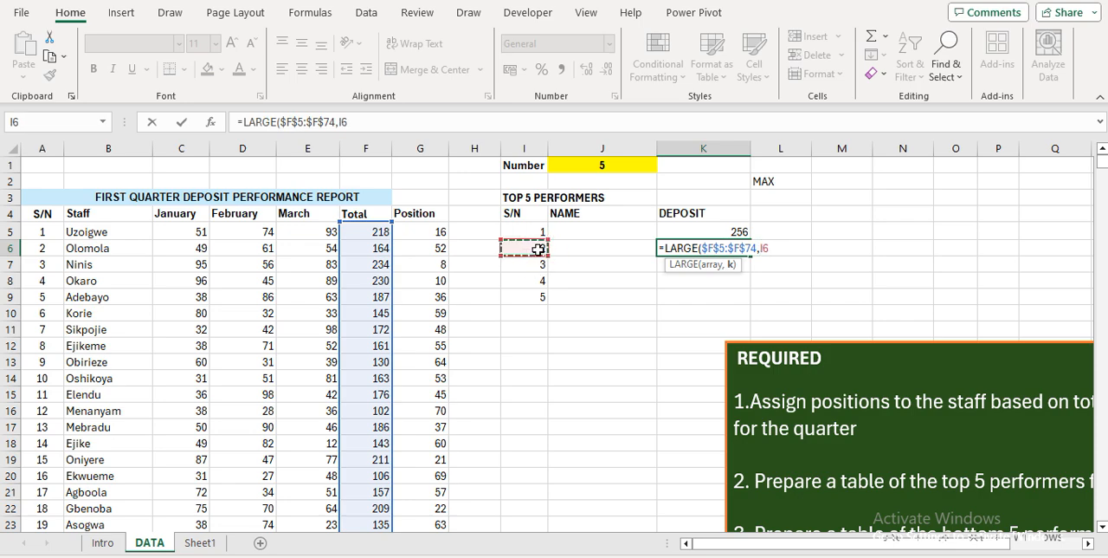
pyautogui.press('Return')
pyautogui.press('Up')
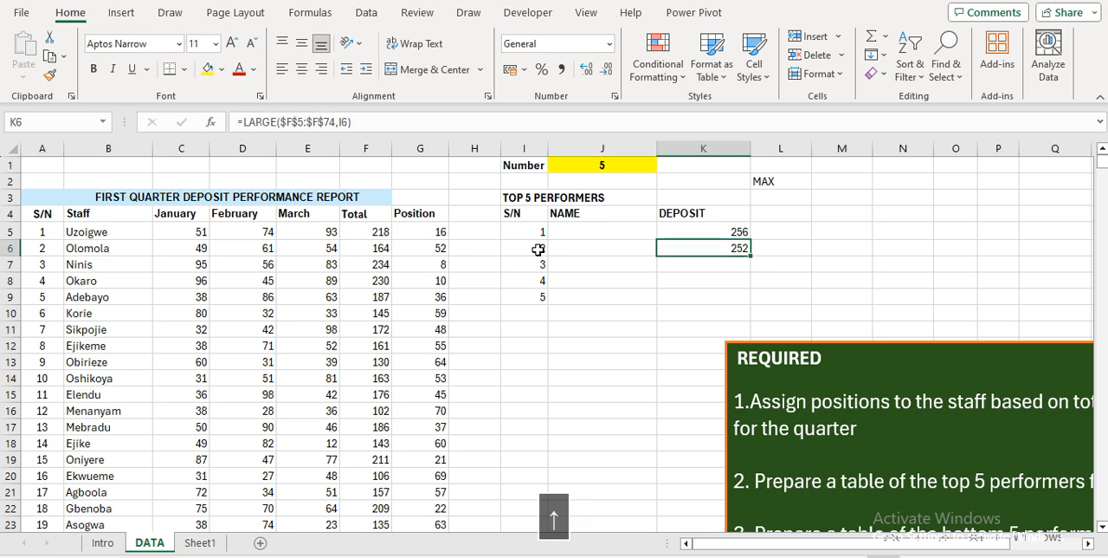
# Fill the LARGE formula from K6 down through K16
pyautogui.hotkey('shift', 'Down')
pyautogui.hotkey('shift', 'Down')
pyautogui.hotkey('shift', 'Down')
pyautogui.hotkey('shift', 'Down')
pyautogui.hotkey('shift', 'Down')
pyautogui.hotkey('shift', 'Down')
pyautogui.hotkey('shift', 'Down')
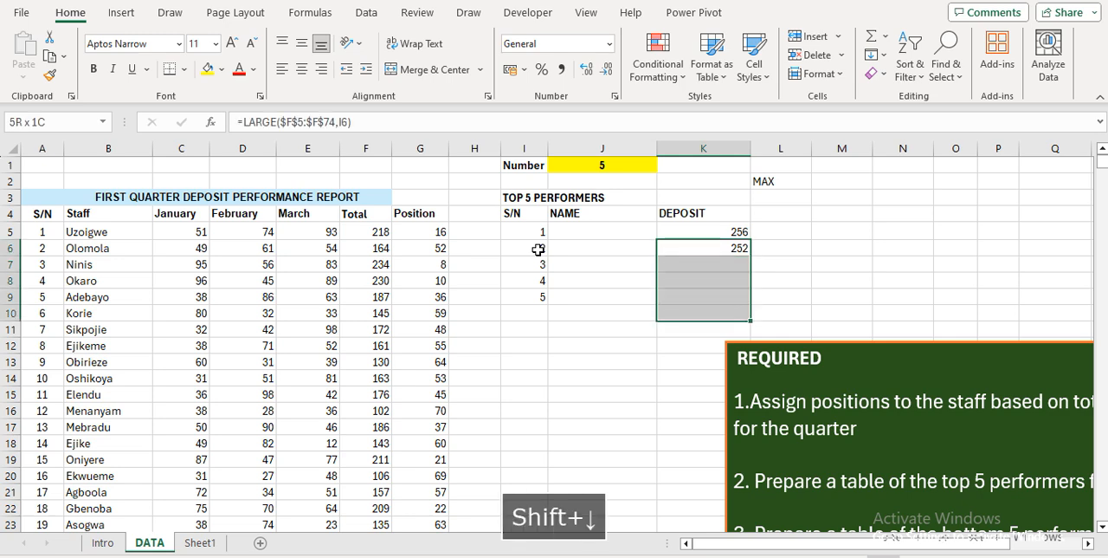
pyautogui.hotkey('shift', 'Down')
pyautogui.hotkey('shift', 'Down')
pyautogui.hotkey('shift', 'Down')
pyautogui.hotkey('shift', 'Down')
pyautogui.hotkey('shift', 'Up')
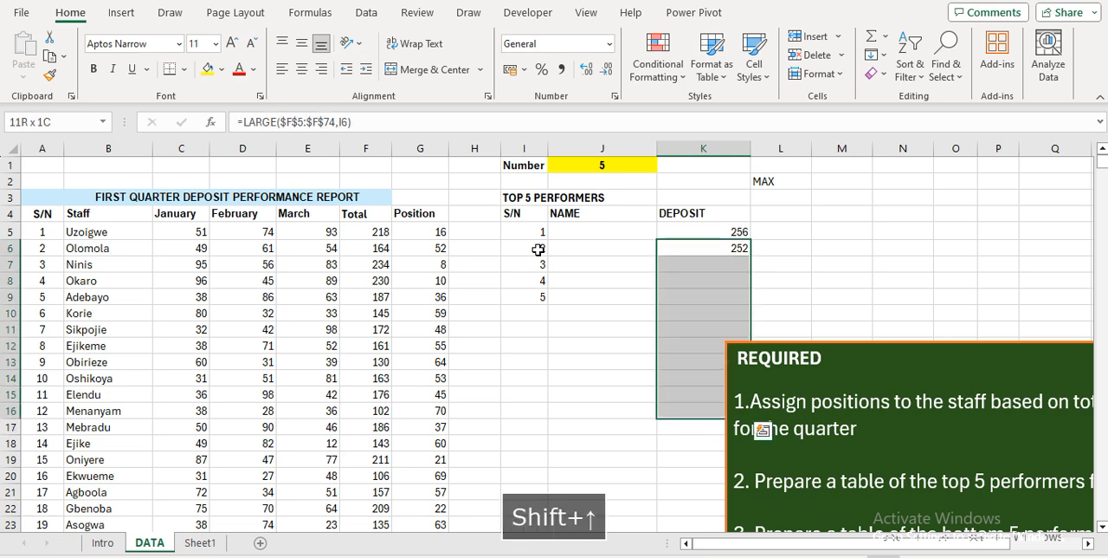
pyautogui.hotkey('ctrl', 'd')
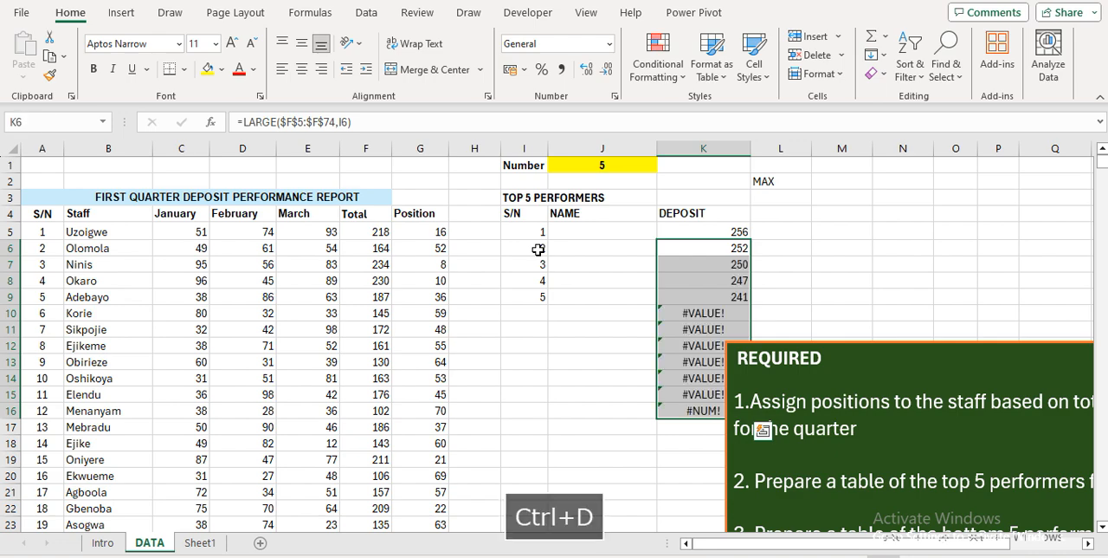
# Move the REQUIRED text box clear of the DEPOSIT column and select K10 to inspect its formula
pyautogui.click(815, 400)
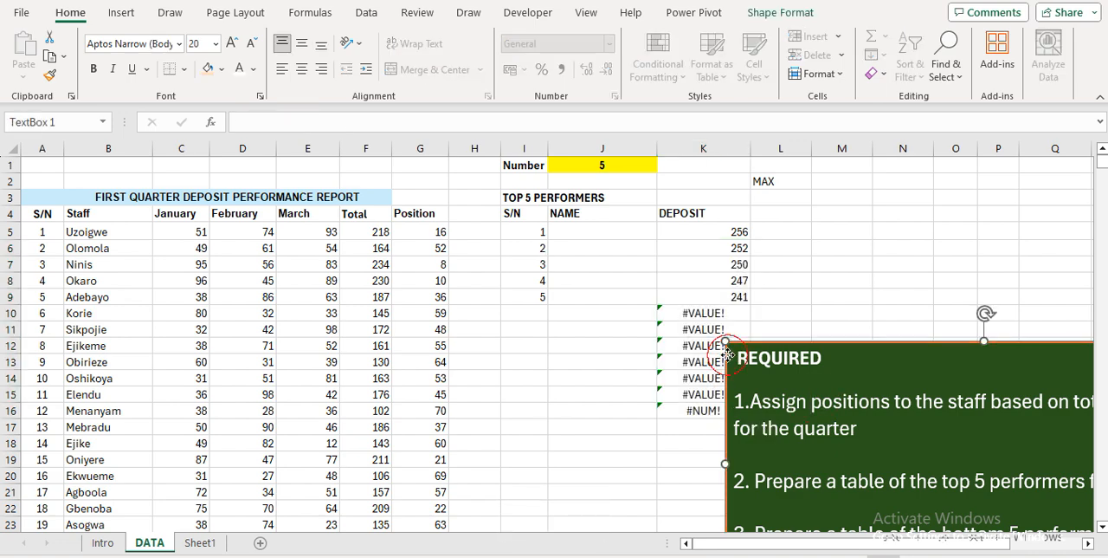
pyautogui.moveTo(725, 357); pyautogui.dragTo(923, 348)
pyautogui.click(710, 314)
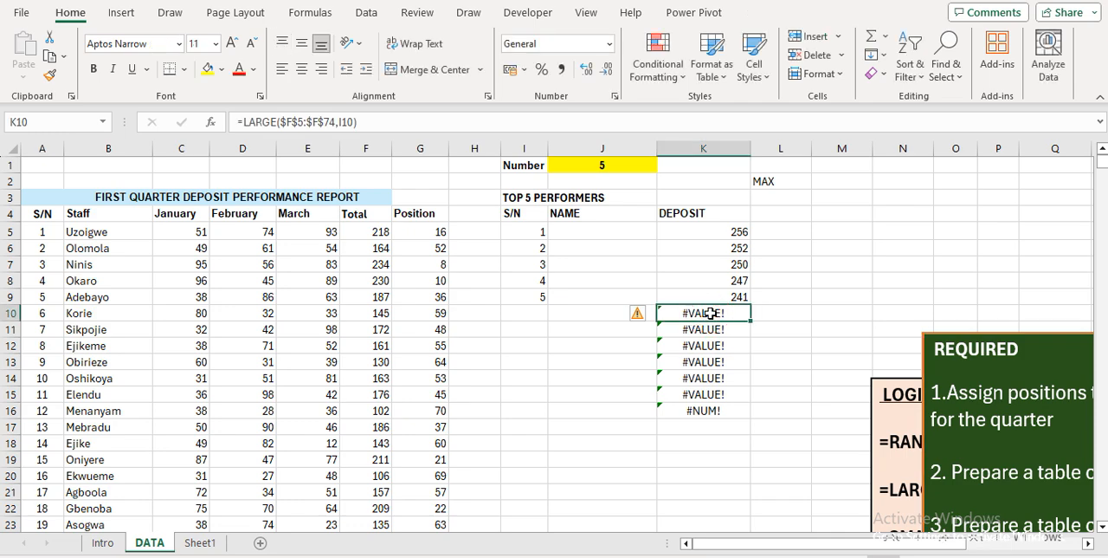
# Wrap the LARGE formula in K6 in IFERROR with " " as the error value: =IFERROR(LARGE($F$5:$F$74,I6)," ")
pyautogui.click(718, 247)
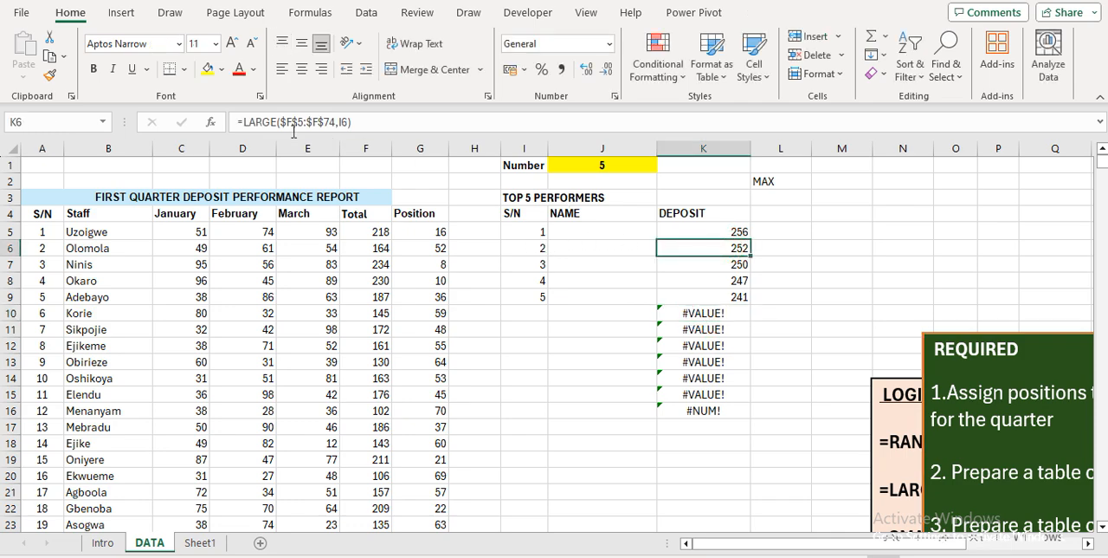
pyautogui.click(245, 122)
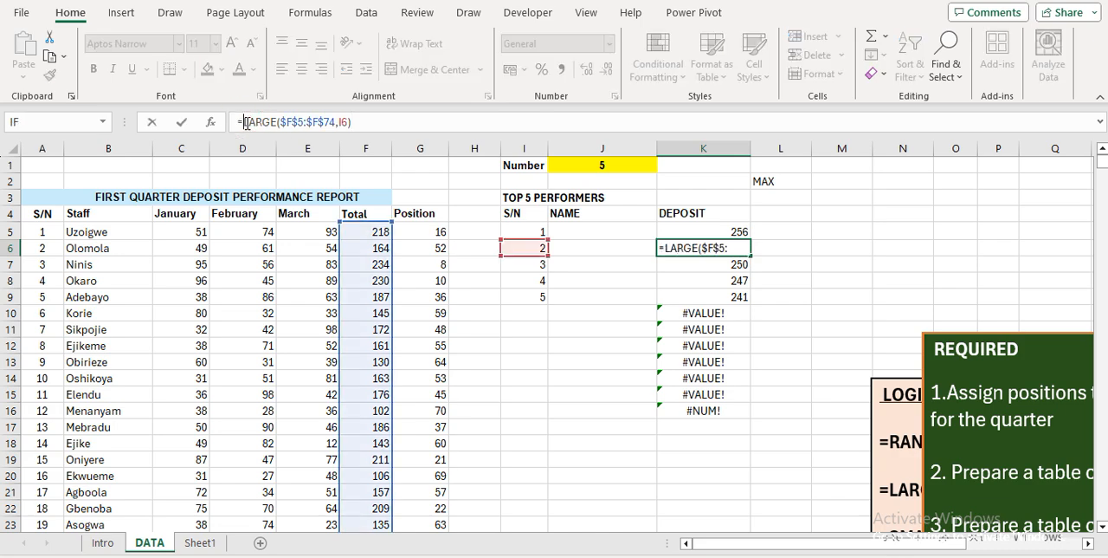
pyautogui.write('IFE')
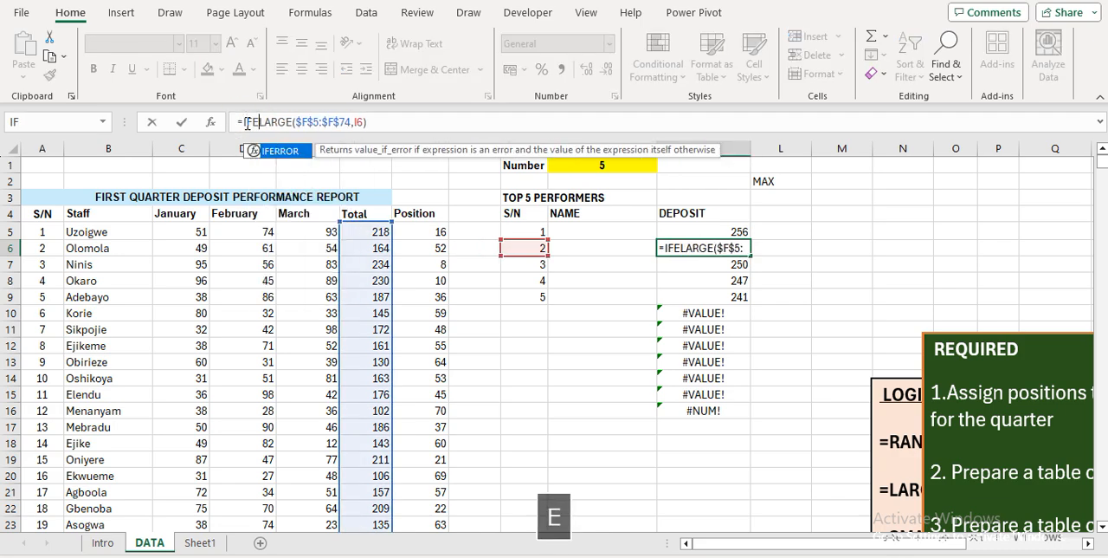
pyautogui.press('Tab')
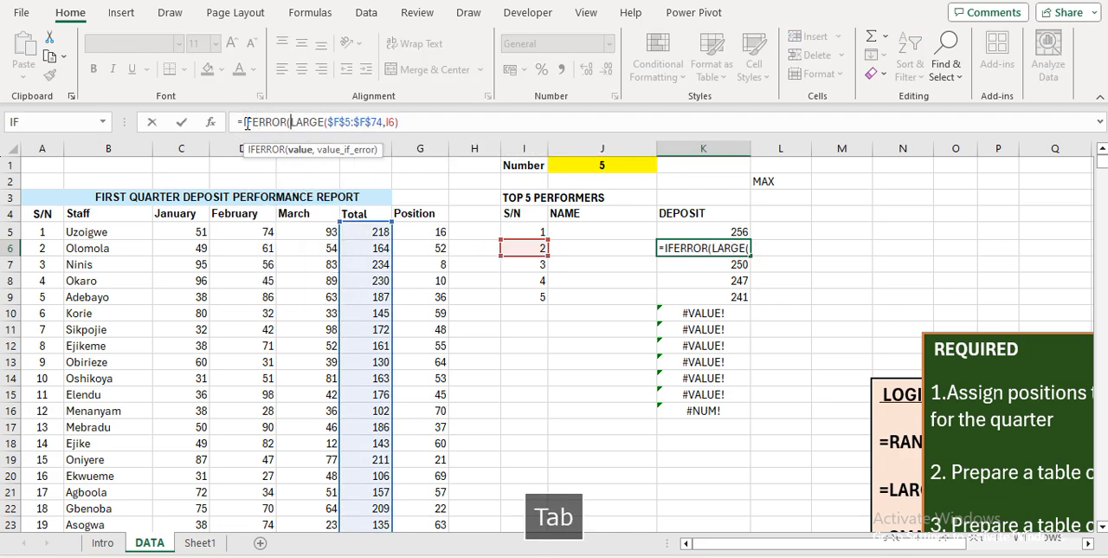
pyautogui.click(404, 117)
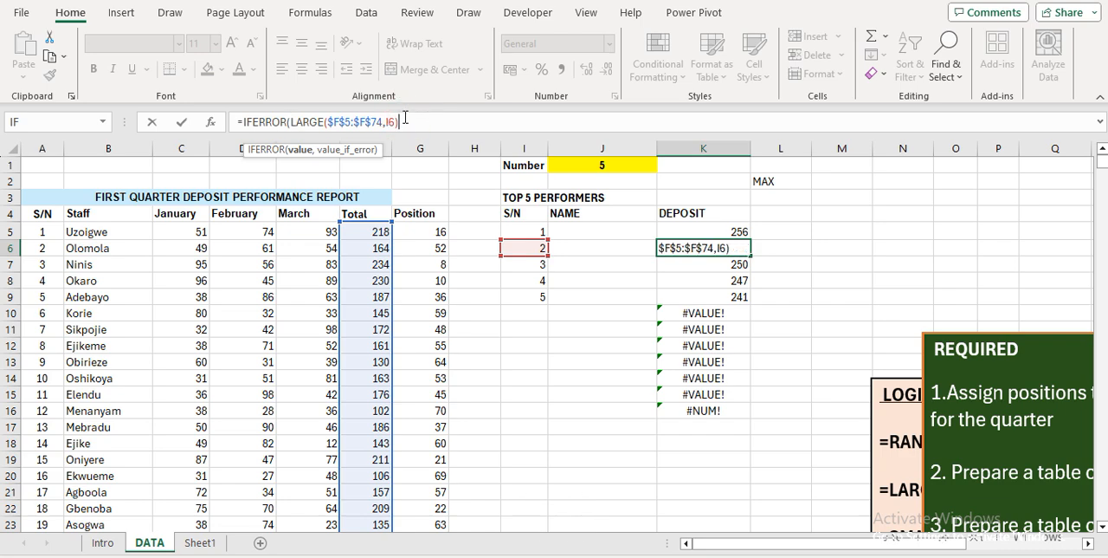
pyautogui.write(',')
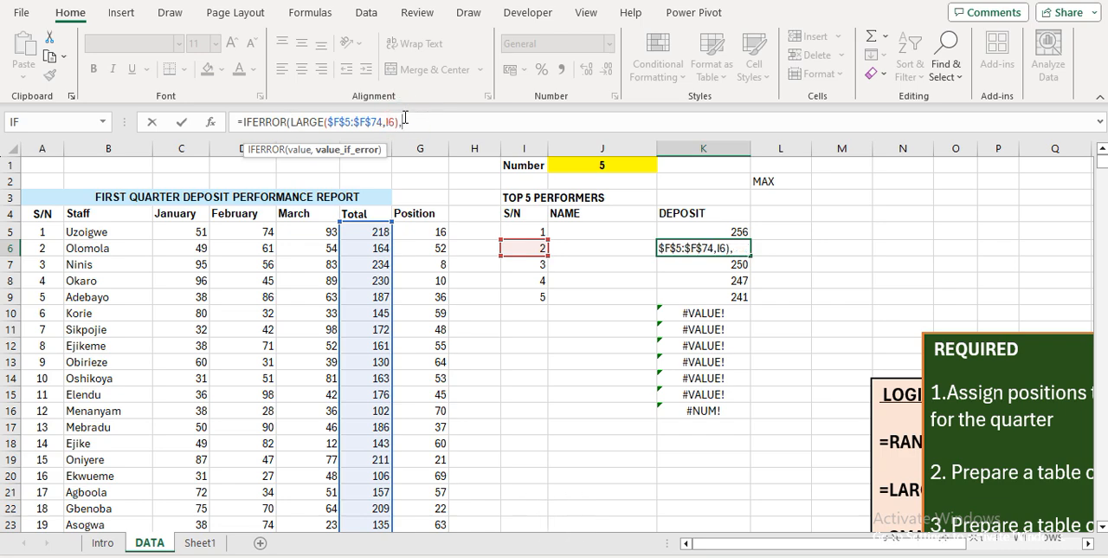
pyautogui.write('" ')
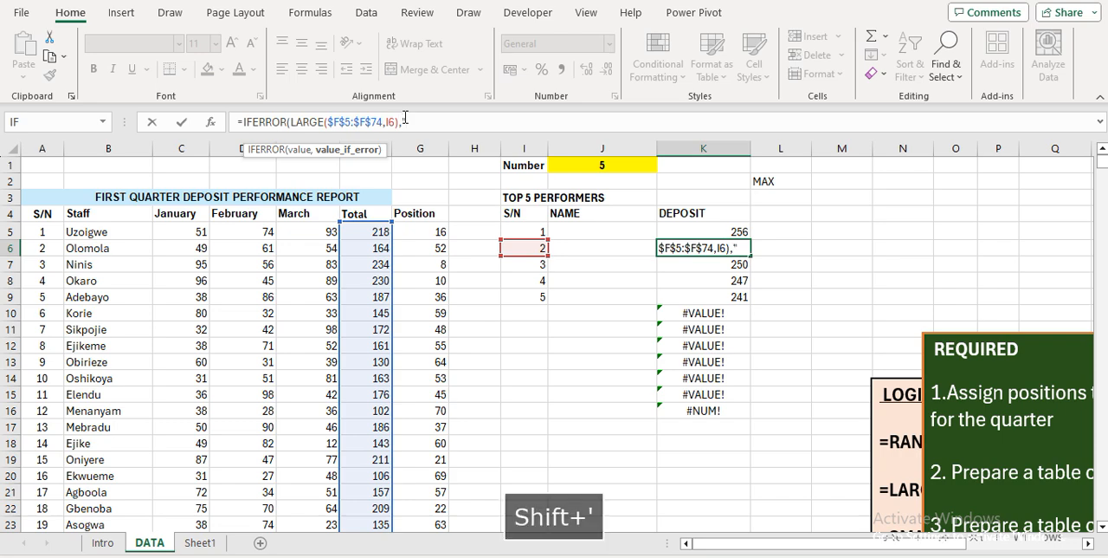
pyautogui.write('"')
pyautogui.press('Return')
pyautogui.press('Return')
# Fill the IFERROR formula from K6 down through K16
pyautogui.press('Up')
pyautogui.hotkey('ctrl', 'shift', 'Down')
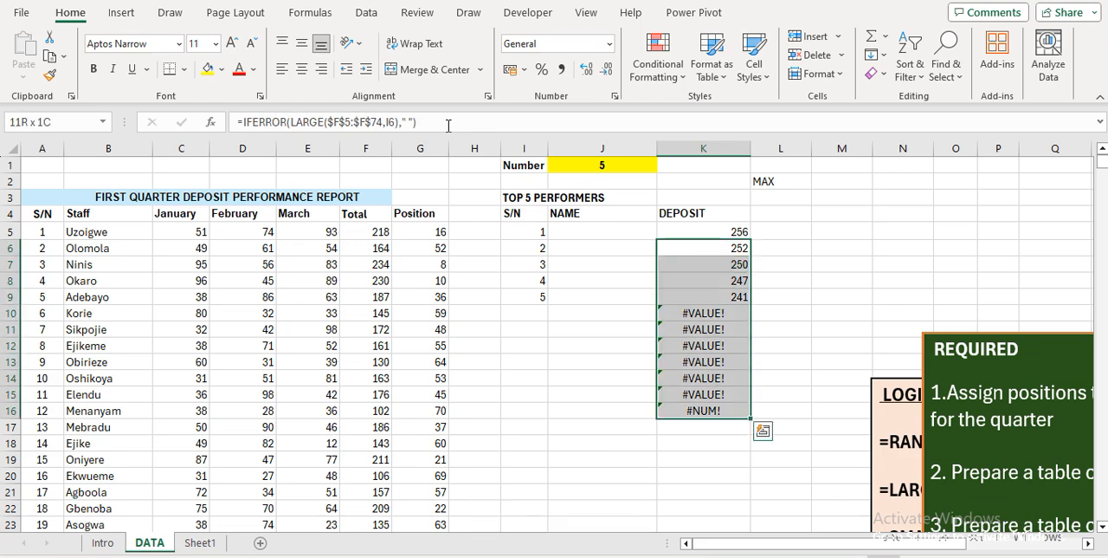
pyautogui.hotkey('ctrl', 'd')
# Test the top performers table by setting the number in J1 to 3, and restore it to 5
pyautogui.press('Up')
pyautogui.press('Up')
pyautogui.press('Up')
pyautogui.press('Up')
pyautogui.press('Up')
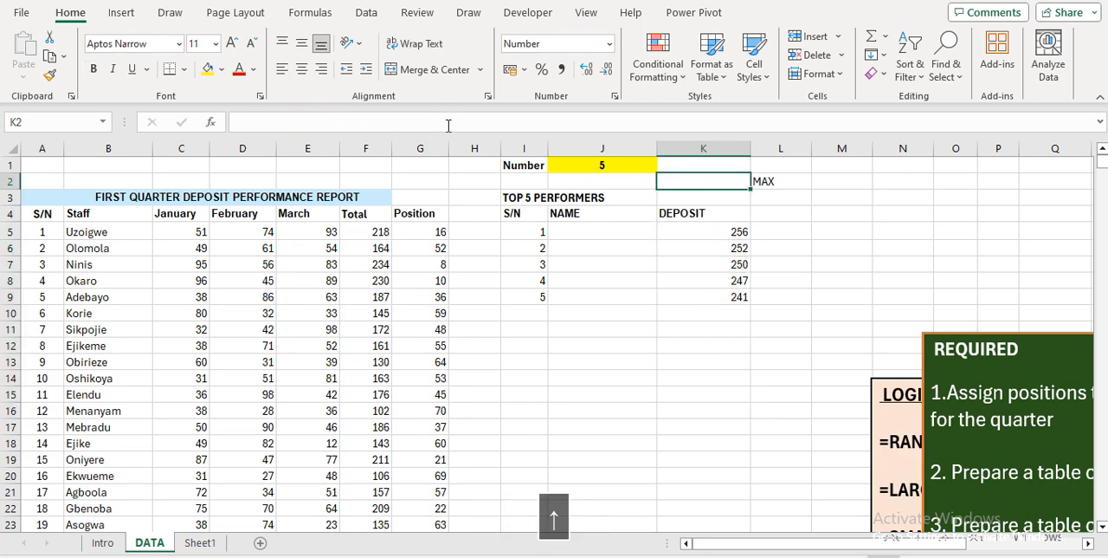
pyautogui.press('Left')
pyautogui.write('3')
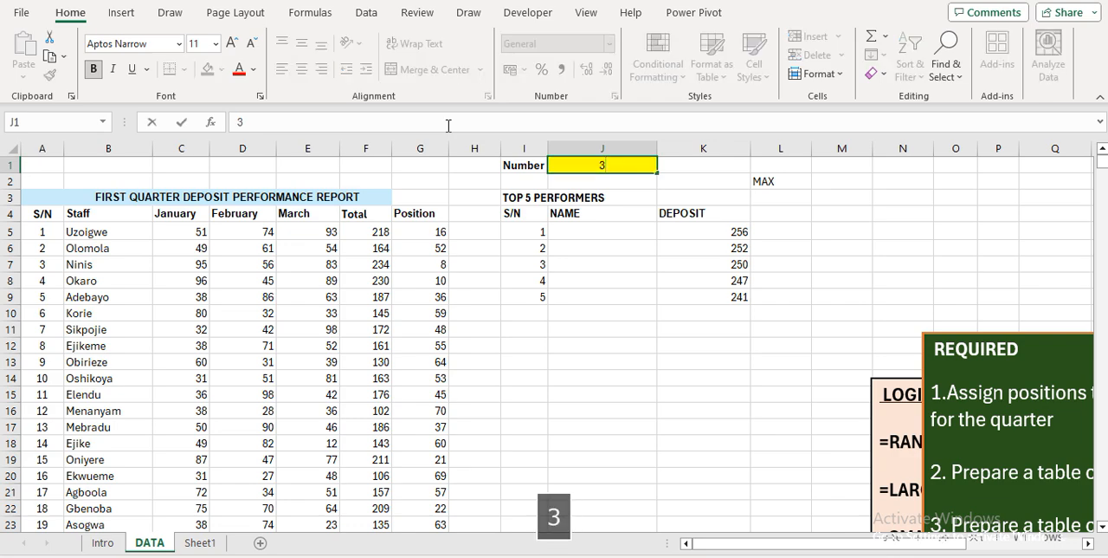
pyautogui.press('Return')
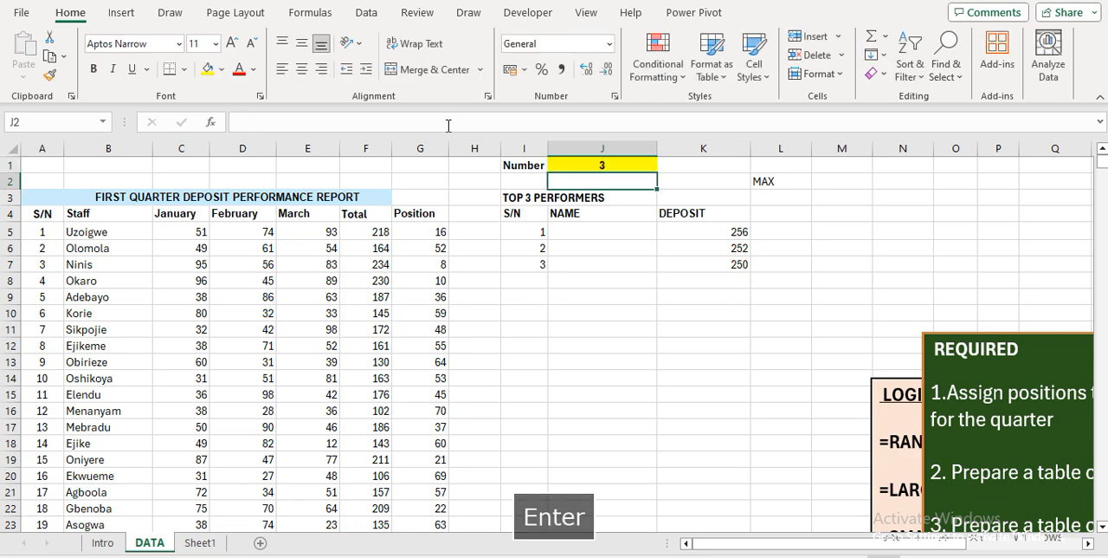
pyautogui.press('Up')
pyautogui.write('5')
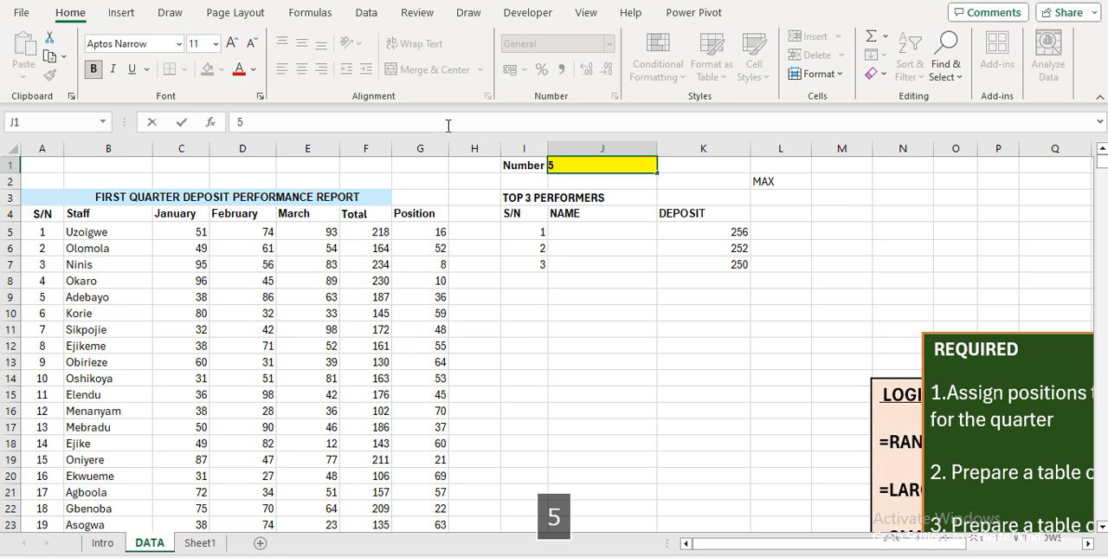
pyautogui.press('Return')
# Review the serial number and deposit formulas in I5 and K5 of the top performers table
pyautogui.press('Down')
pyautogui.press('Down')
pyautogui.press('Down')
pyautogui.press('Up')
pyautogui.press('Up')
pyautogui.press('Left')
pyautogui.press('Down')
pyautogui.press('Down')
pyautogui.press('Down')
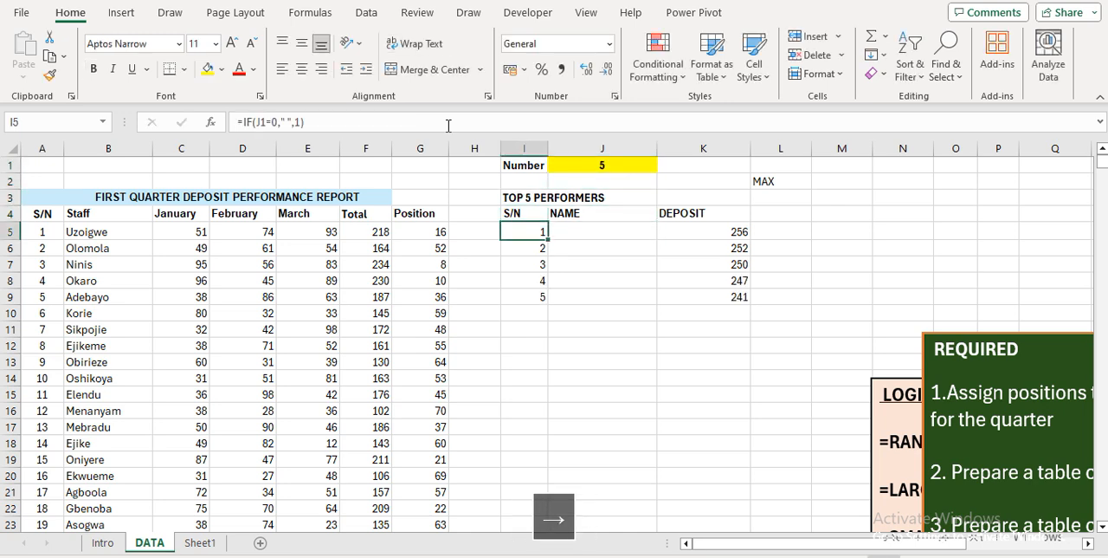
pyautogui.press('Right')
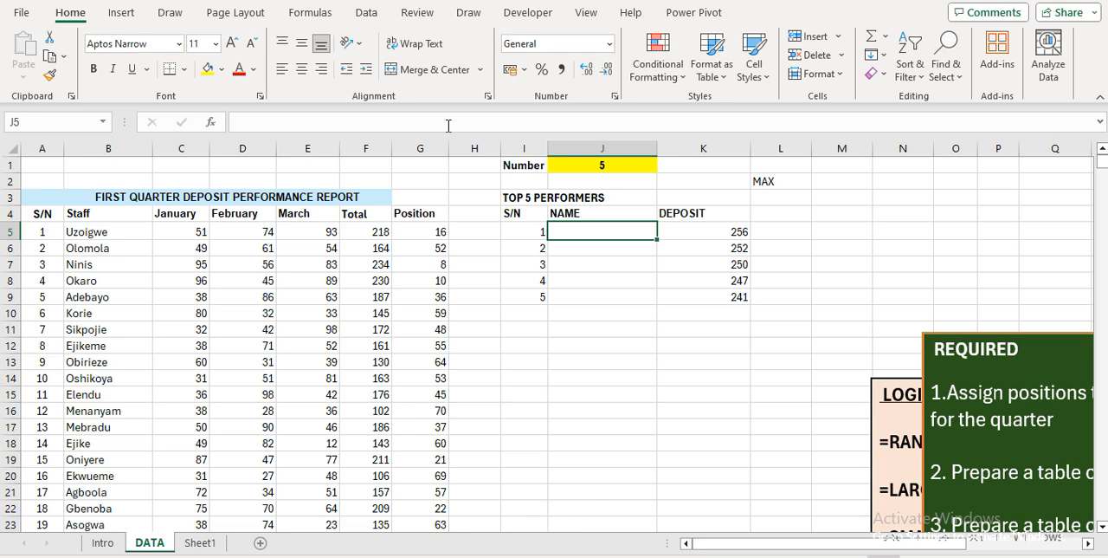
pyautogui.press('Right')
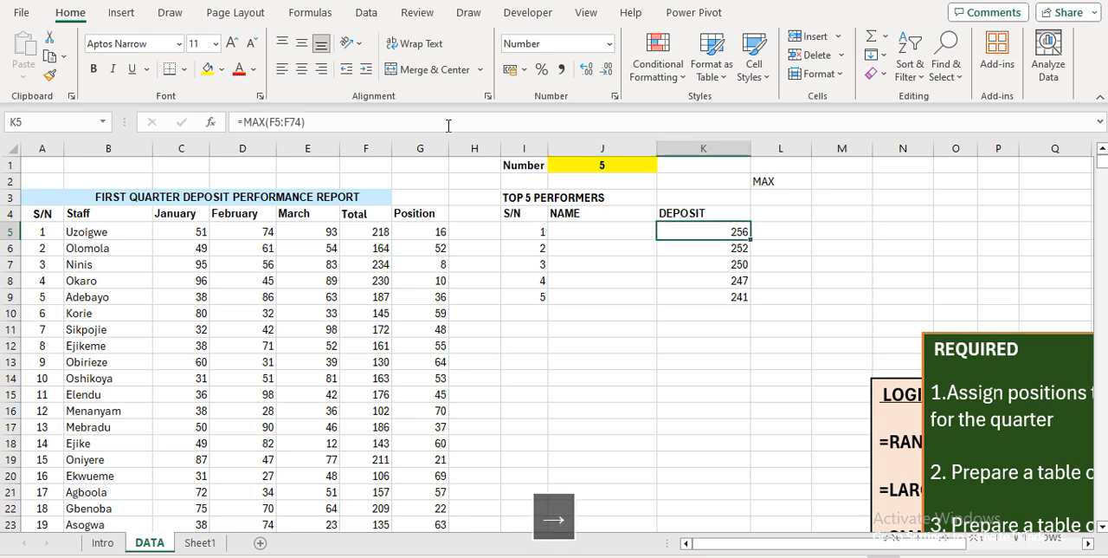
# Enter =XLOOKUP(K5,$F$5:$F$74,$B$5:$B$74) in J5 to return the staff name matching the deposit
pyautogui.press('Left')
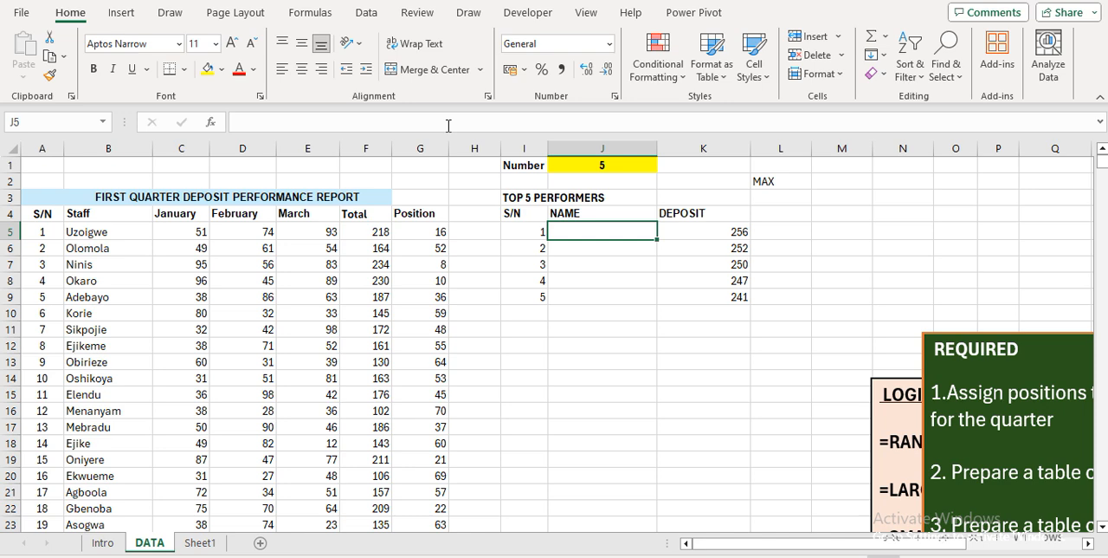
pyautogui.write('=XLO')
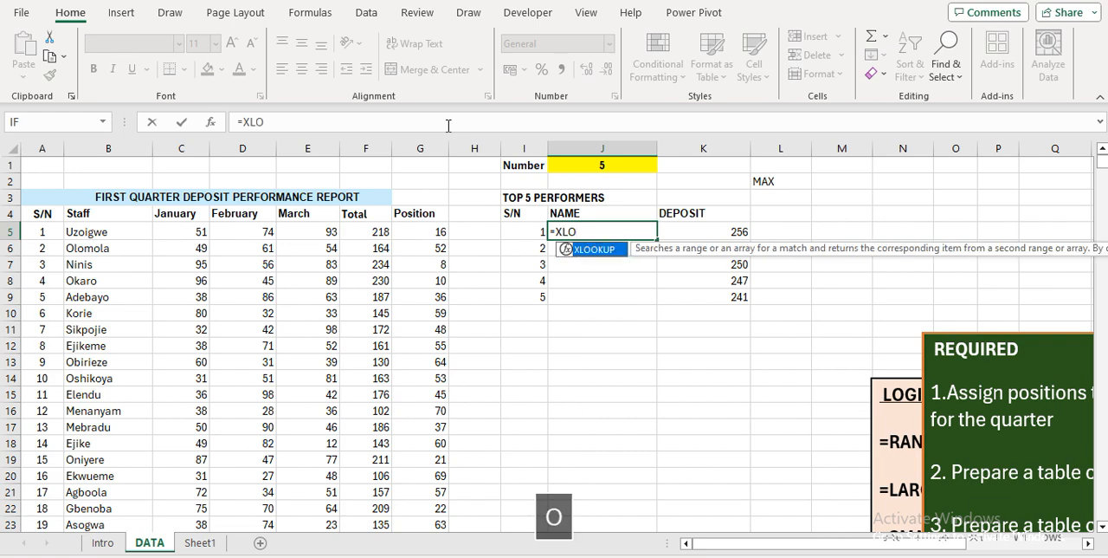
pyautogui.press('Tab')
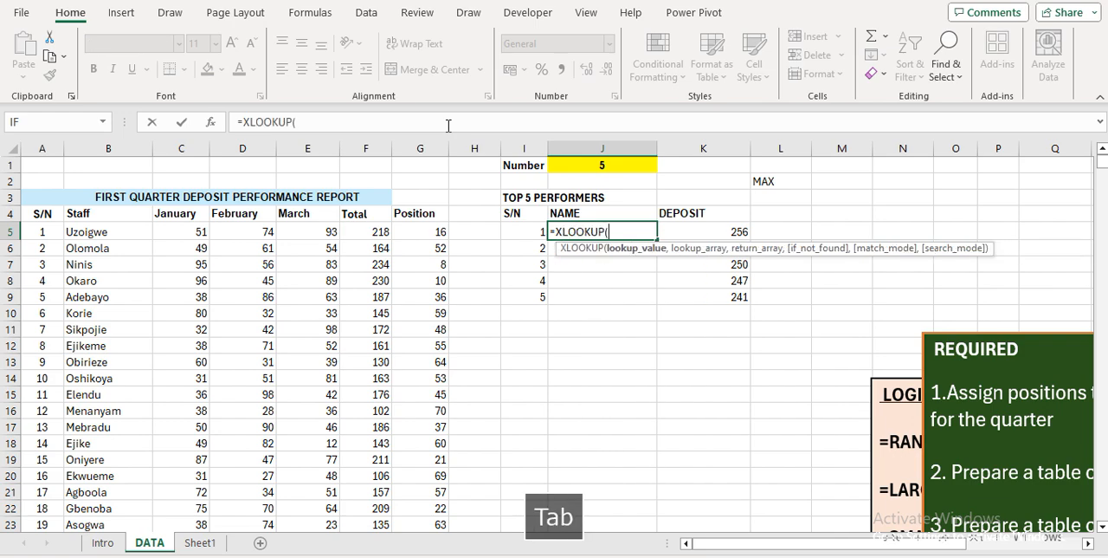
pyautogui.click(735, 233)
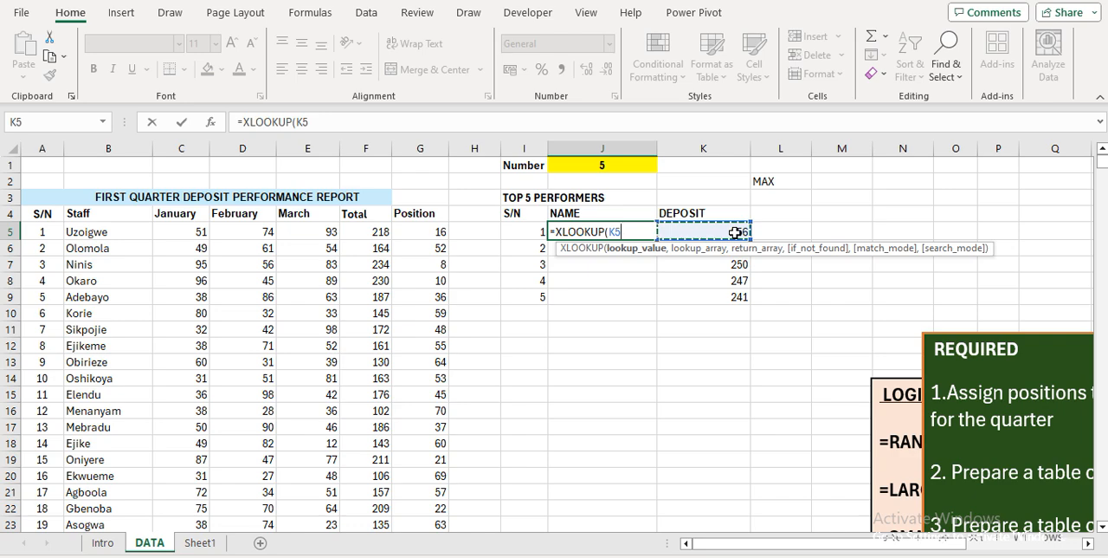
pyautogui.write(',')
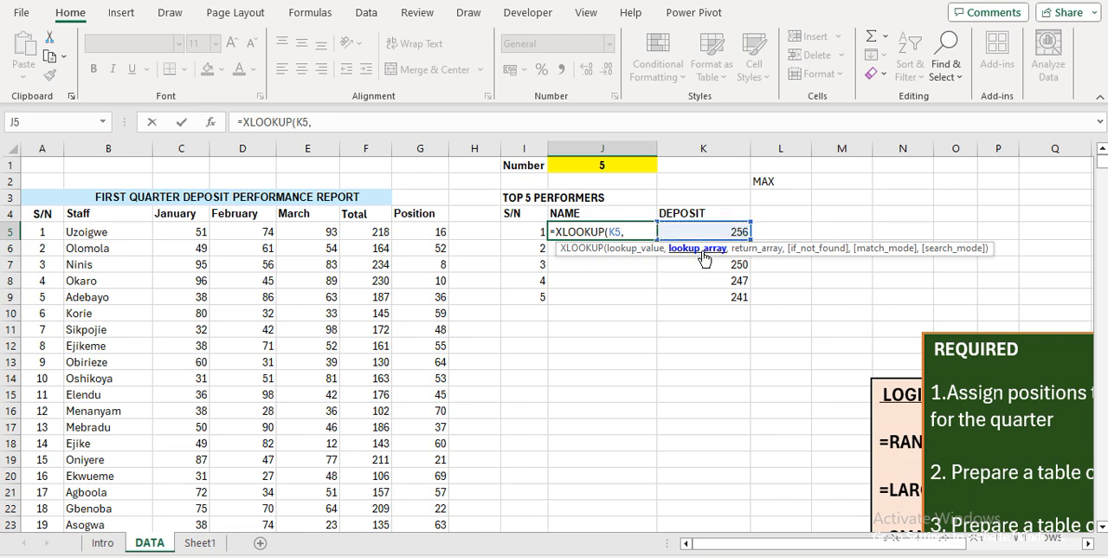
pyautogui.click(372, 232)
pyautogui.hotkey('ctrl', 'shift', 'Down')
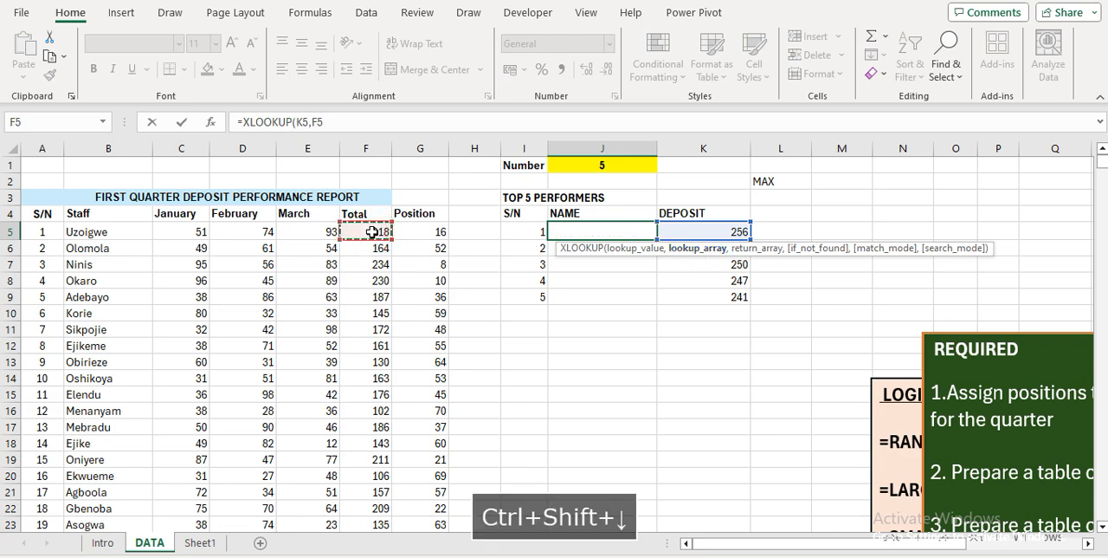
pyautogui.press('F4')
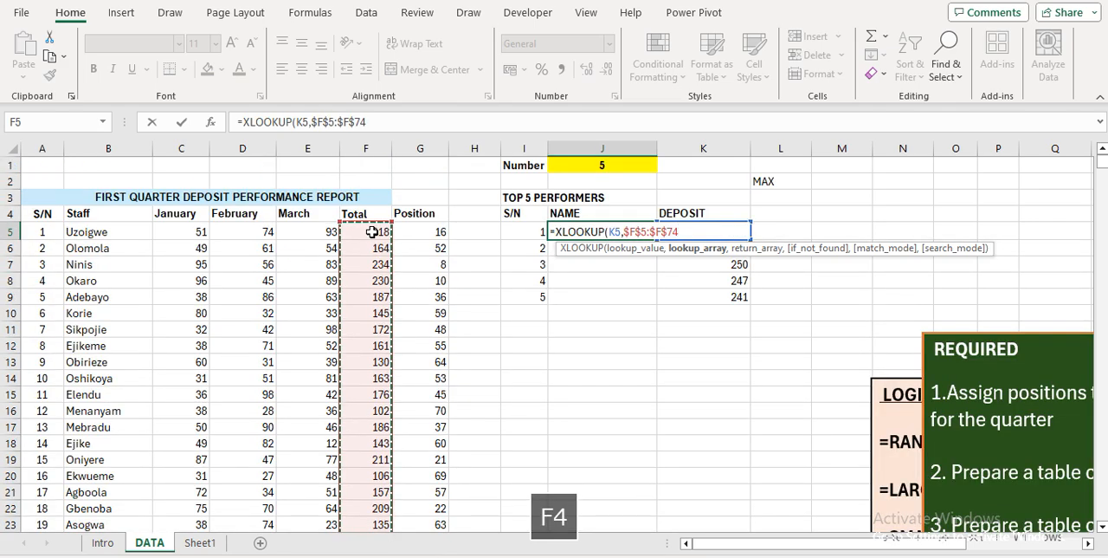
pyautogui.write(',')
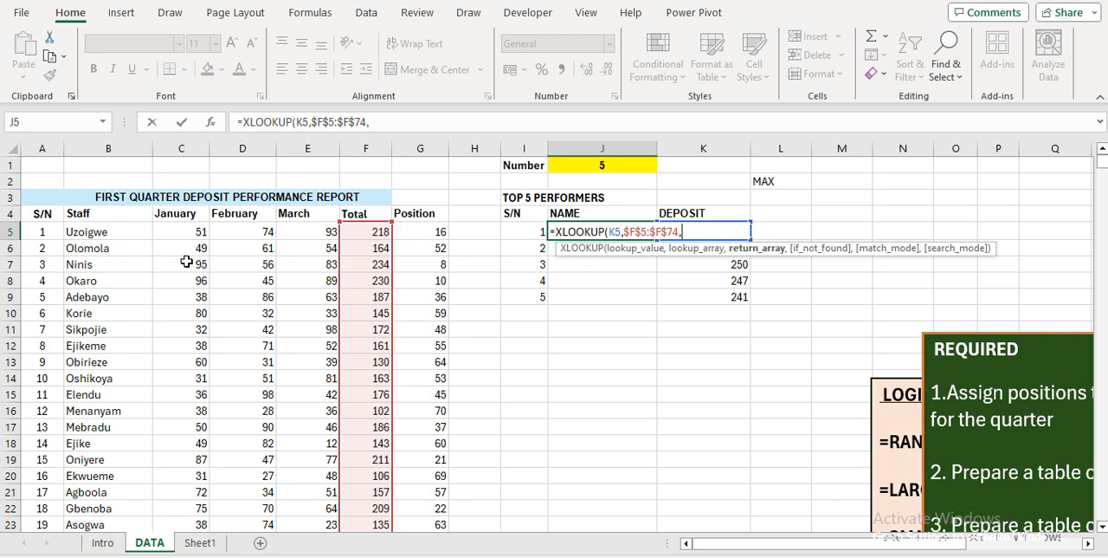
pyautogui.click(108, 232)
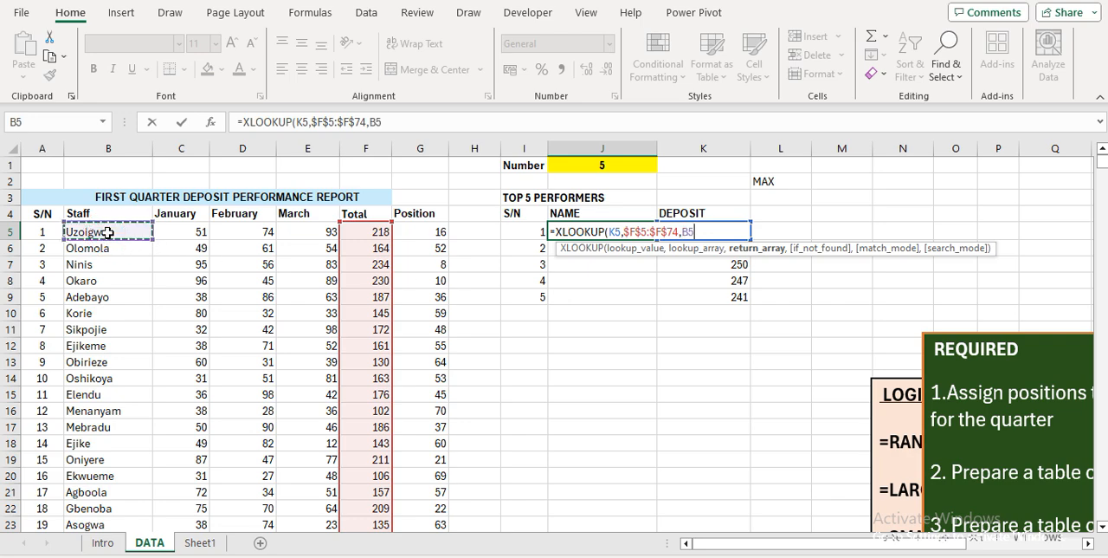
pyautogui.hotkey('ctrl', 'shift', 'Down')
pyautogui.press('F4')
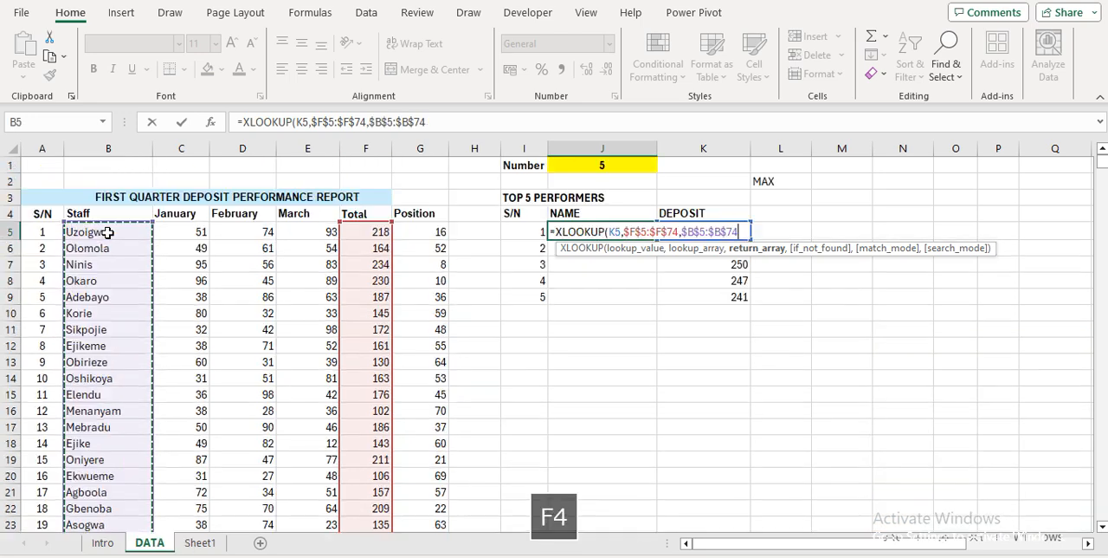
pyautogui.press('Return')
# Fill the XLOOKUP formula from J5 down through J14
pyautogui.press('Up')
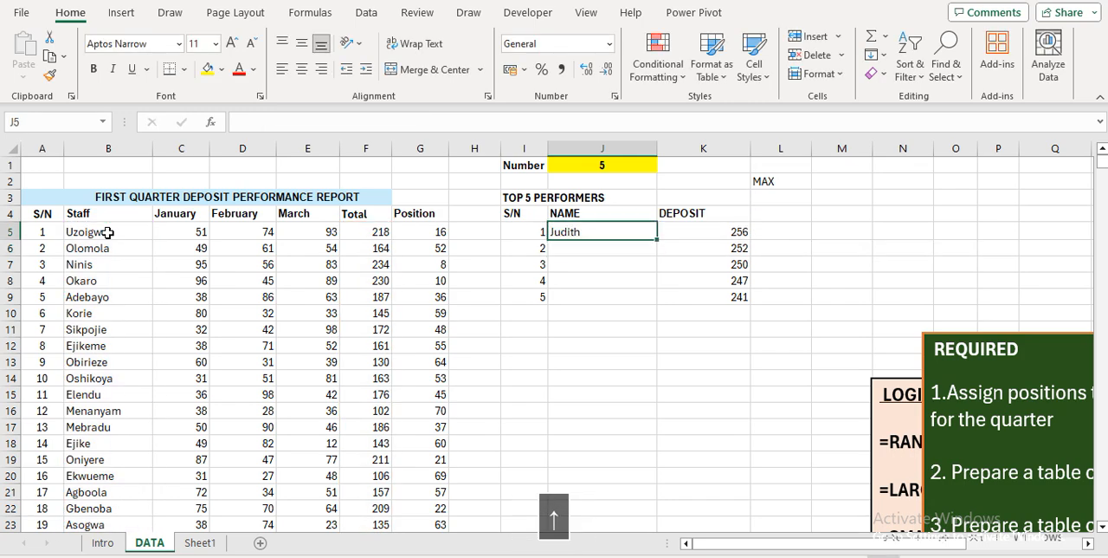
pyautogui.hotkey('shift', 'Down')
pyautogui.hotkey('shift', 'Down')
pyautogui.hotkey('shift', 'Down')
pyautogui.hotkey('shift', 'Down')
pyautogui.hotkey('shift', 'Down')
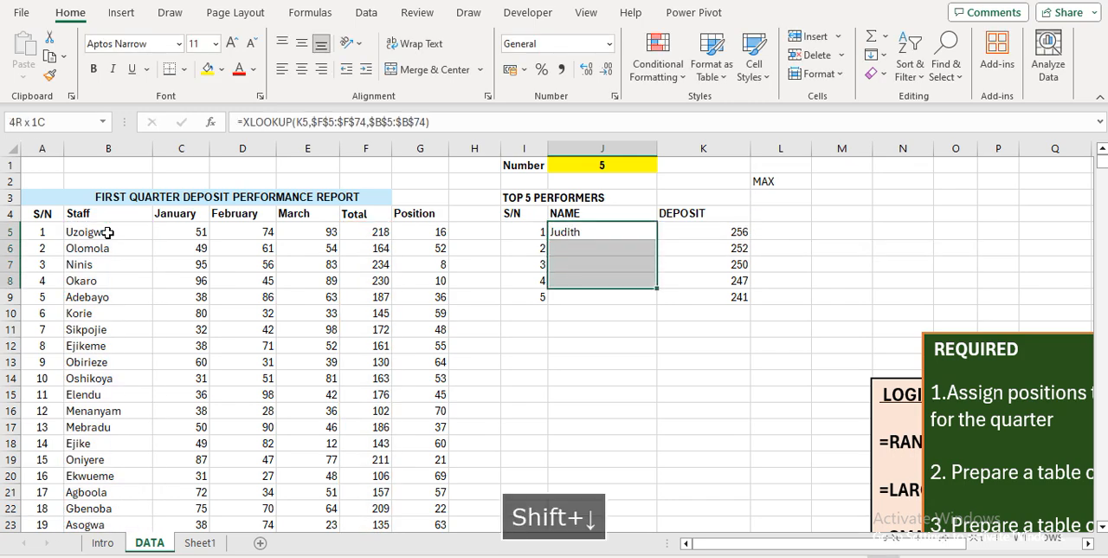
pyautogui.hotkey('shift', 'Up')
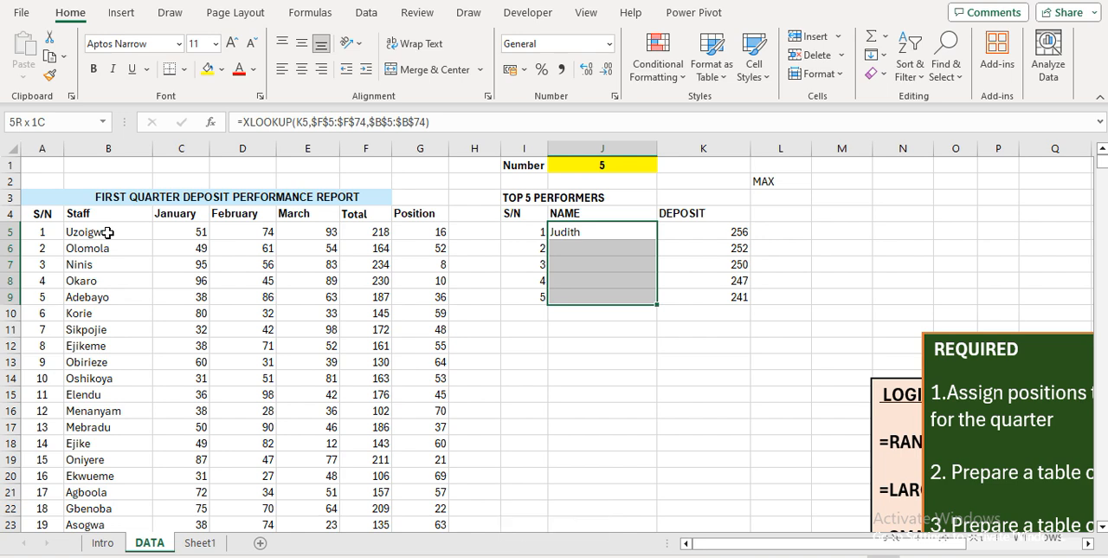
pyautogui.hotkey('shift', 'Down')
pyautogui.hotkey('shift', 'Down')
pyautogui.hotkey('shift', 'Down')
pyautogui.hotkey('shift', 'Down')
pyautogui.hotkey('shift', 'Down')
pyautogui.hotkey('shift', 'Down')
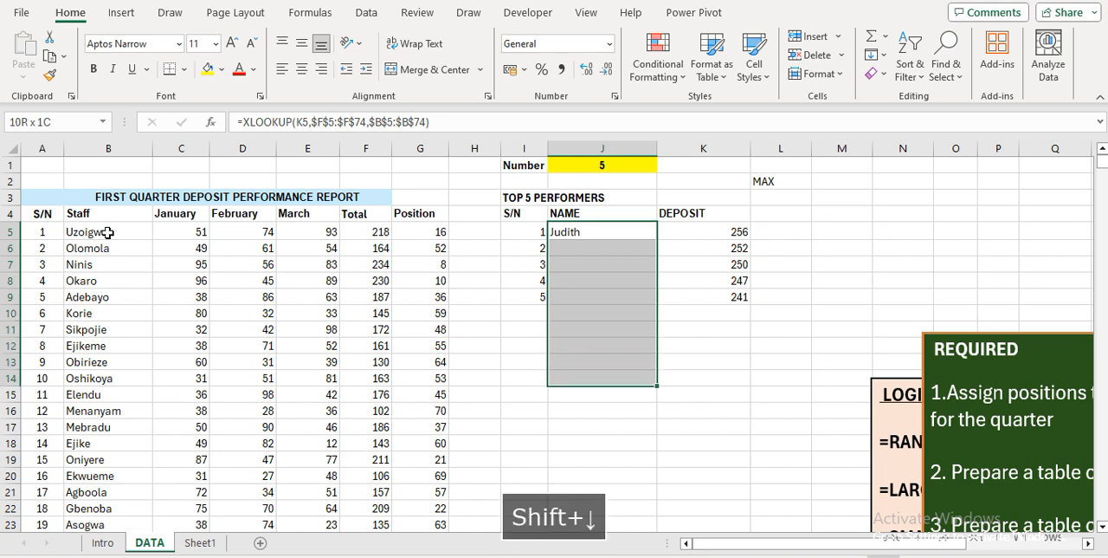
pyautogui.hotkey('shift', 'Up')
pyautogui.hotkey('ctrl', 'd')
# Wrap the XLOOKUP formula in J5 in IFERROR with " " as the error value, accepting the correction of the missing closing bracket
pyautogui.press('Down')
pyautogui.press('Up')
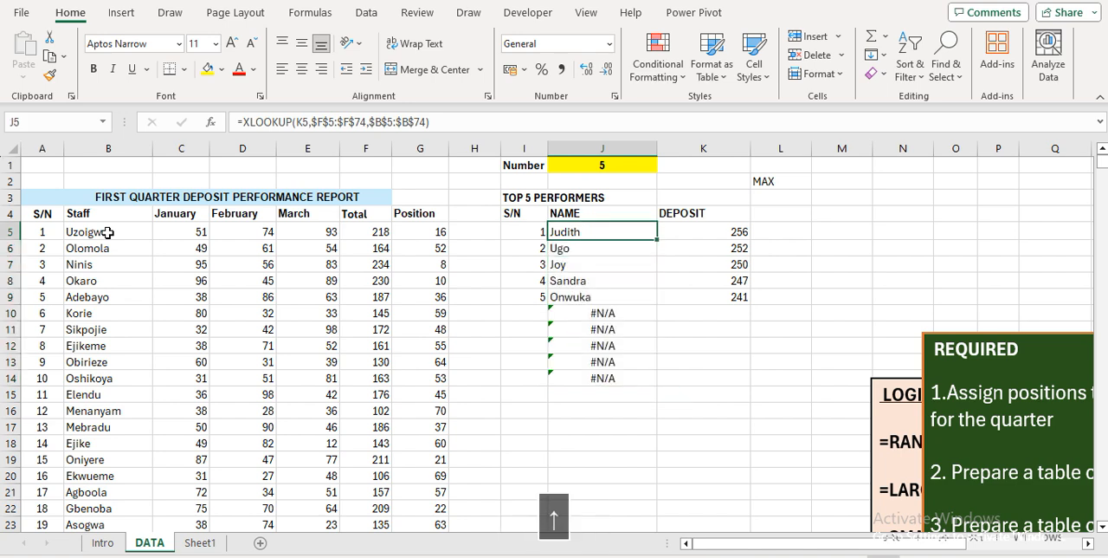
pyautogui.click(244, 121)
pyautogui.write('IFE')
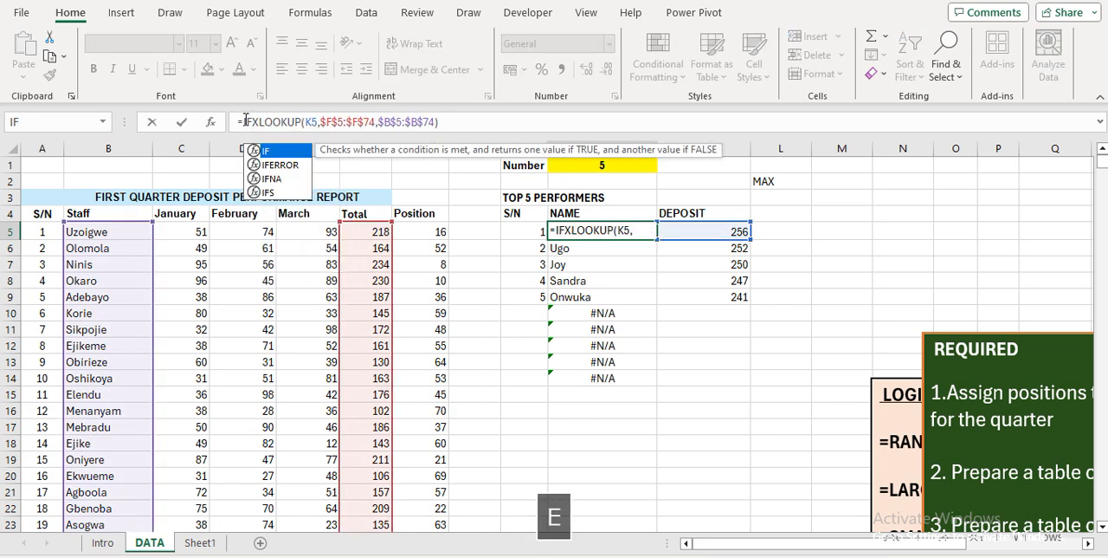
pyautogui.press('Tab')
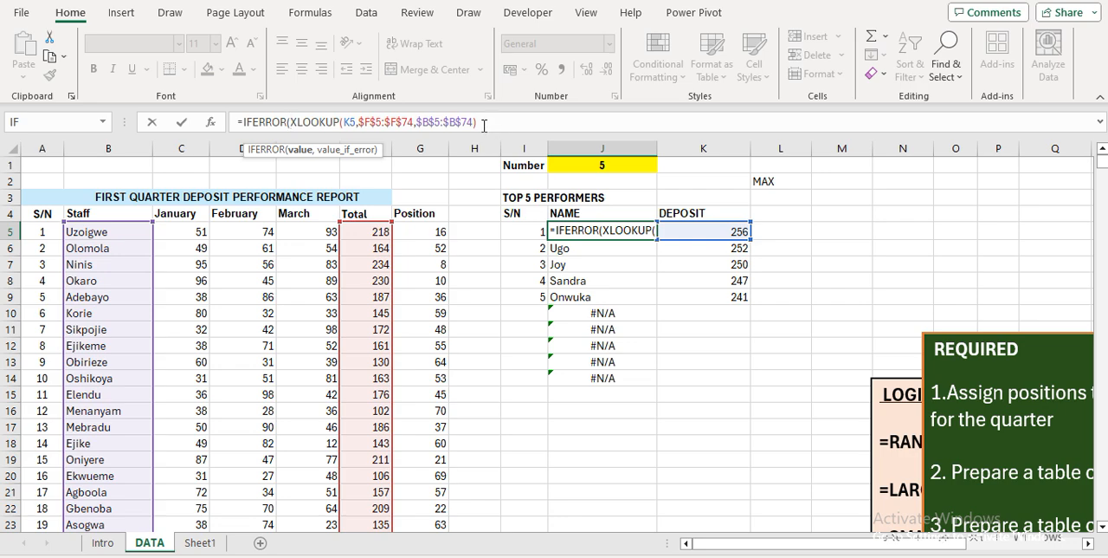
pyautogui.click(484, 122)
pyautogui.write(',')
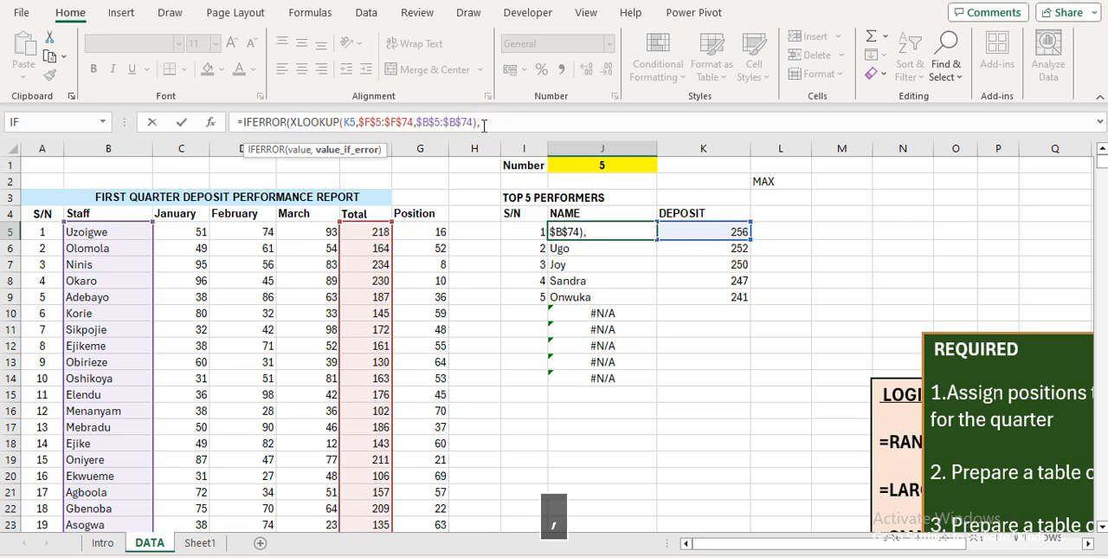
pyautogui.write('"')
pyautogui.press('Return')
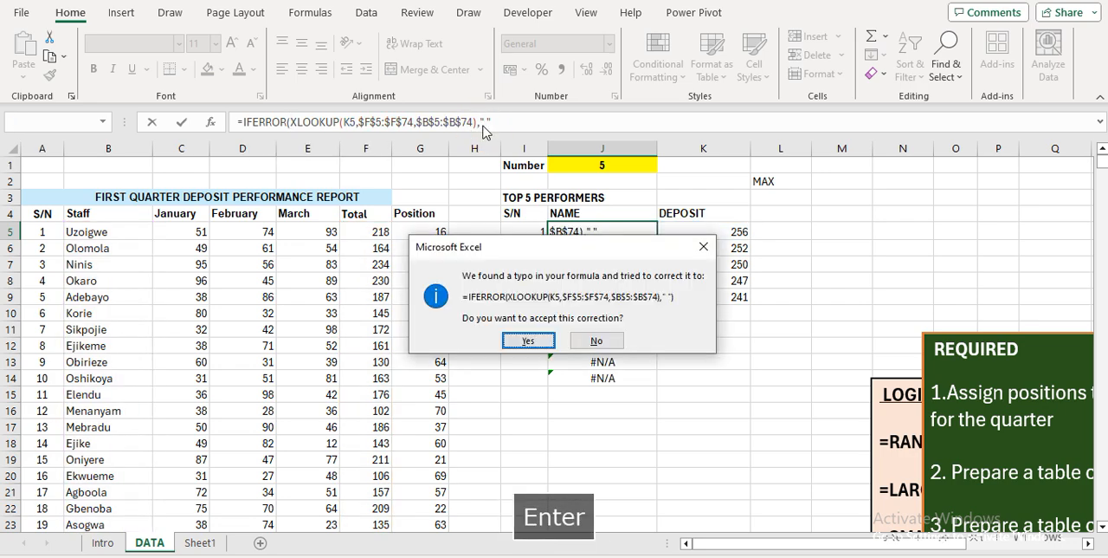
pyautogui.press('Return')
# Fill the IFERROR-wrapped XLOOKUP formula from J5 down through J14
pyautogui.press('Up')
pyautogui.hotkey('shift', 'Down')
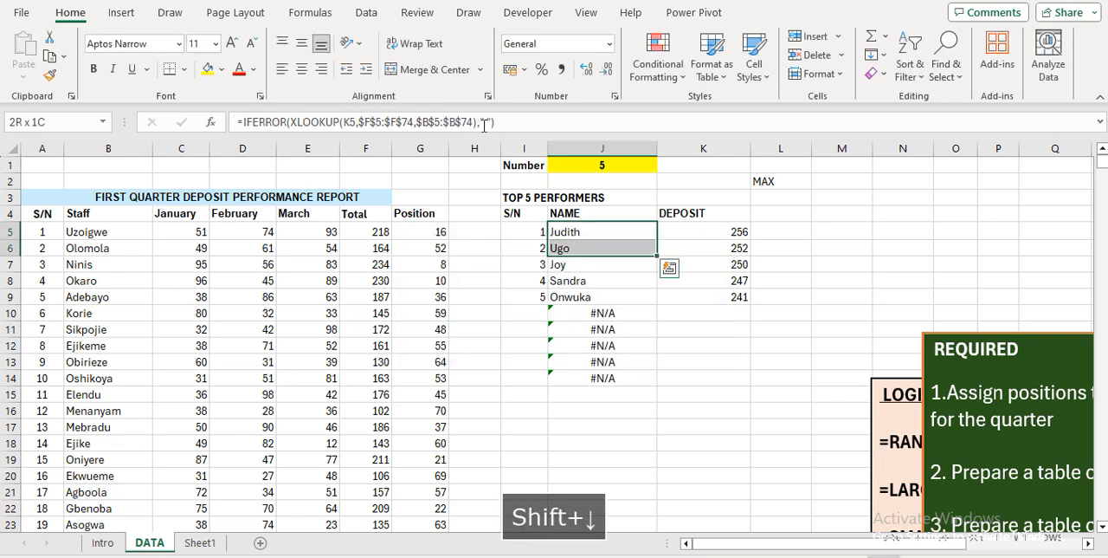
pyautogui.hotkey('ctrl', 'shift', 'Down')
pyautogui.hotkey('ctrl', 'd')
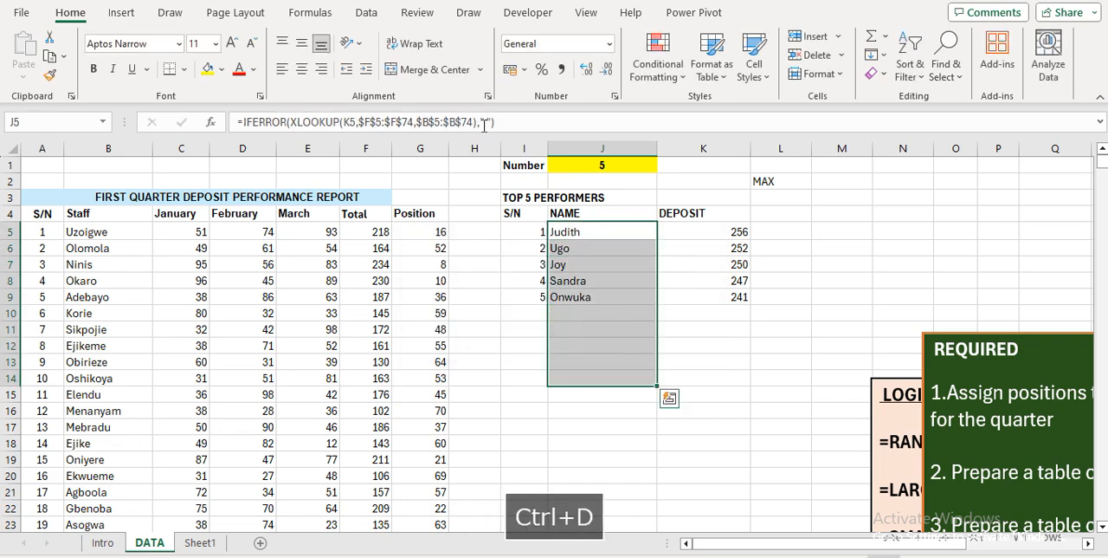
# Delete the stray MAX label from cell L2
pyautogui.press('Up')
pyautogui.press('Up')
pyautogui.press('Up')
pyautogui.press('Up')
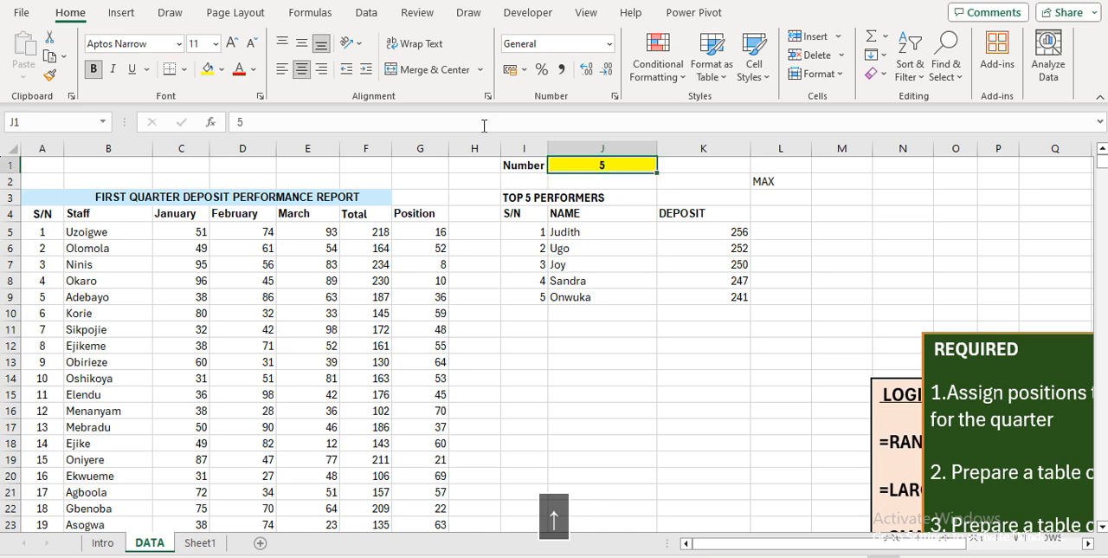
pyautogui.press('Right')
pyautogui.press('Right')
pyautogui.press('Down')
pyautogui.press('Delete')
# Test the top performers table by setting the number in J1 to 7 and 10, and return it to 5
pyautogui.press('Up')
pyautogui.press('Left')
pyautogui.press('Left')
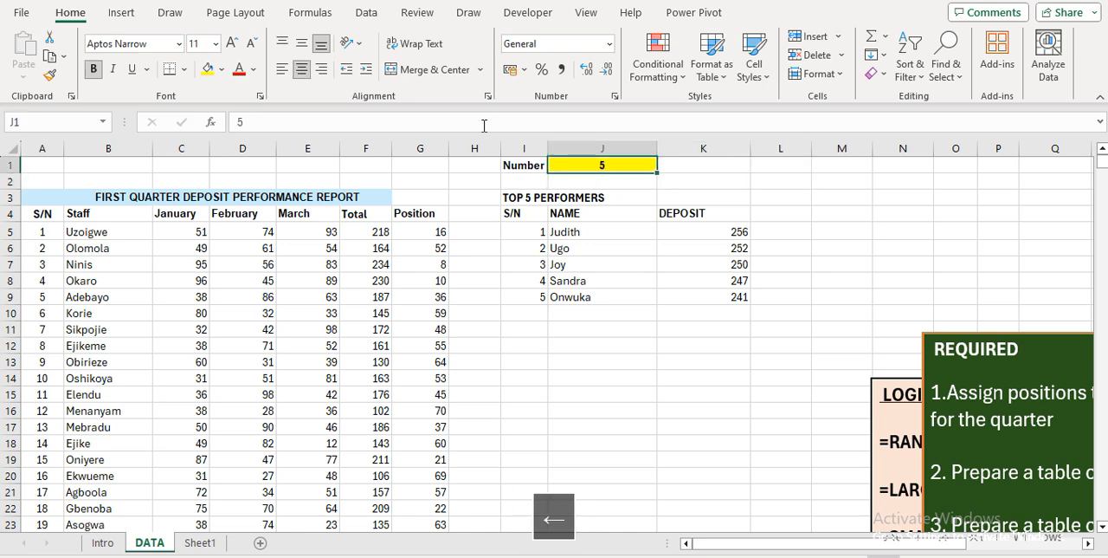
pyautogui.write('7')
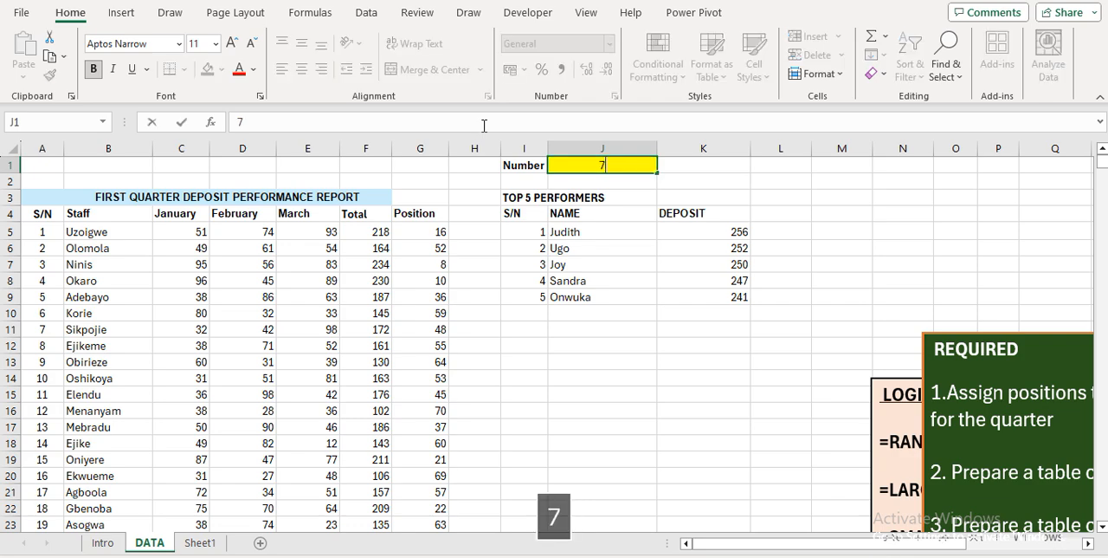
pyautogui.press('Return')
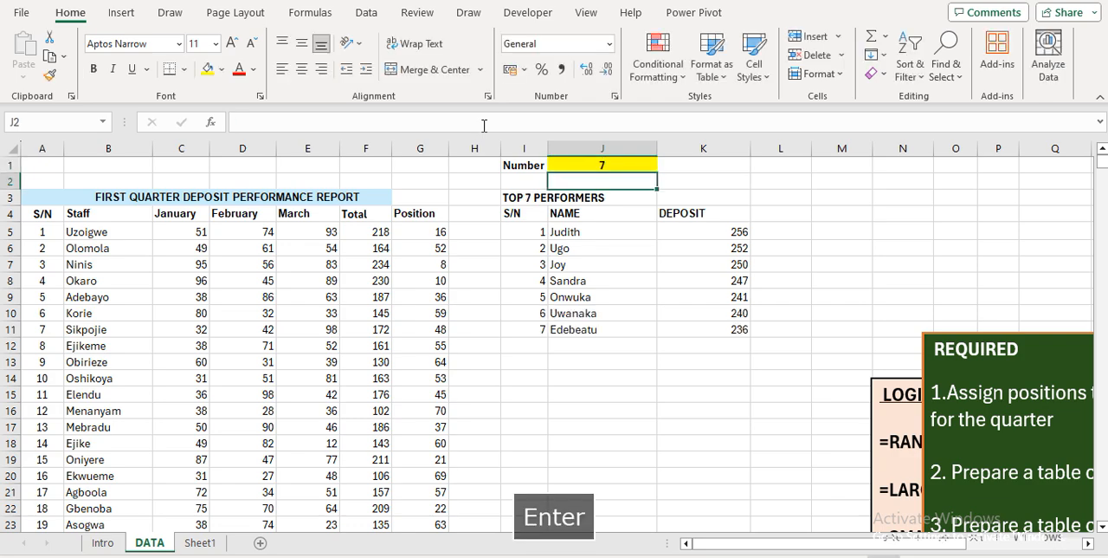
pyautogui.press('Up')
pyautogui.write('10')
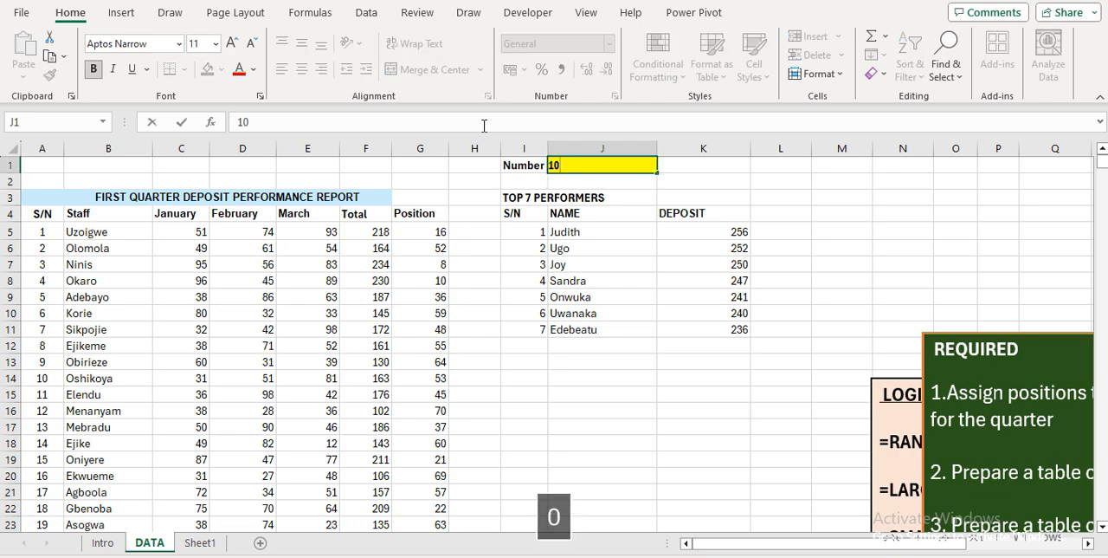
pyautogui.press('Return')
pyautogui.press('Up')
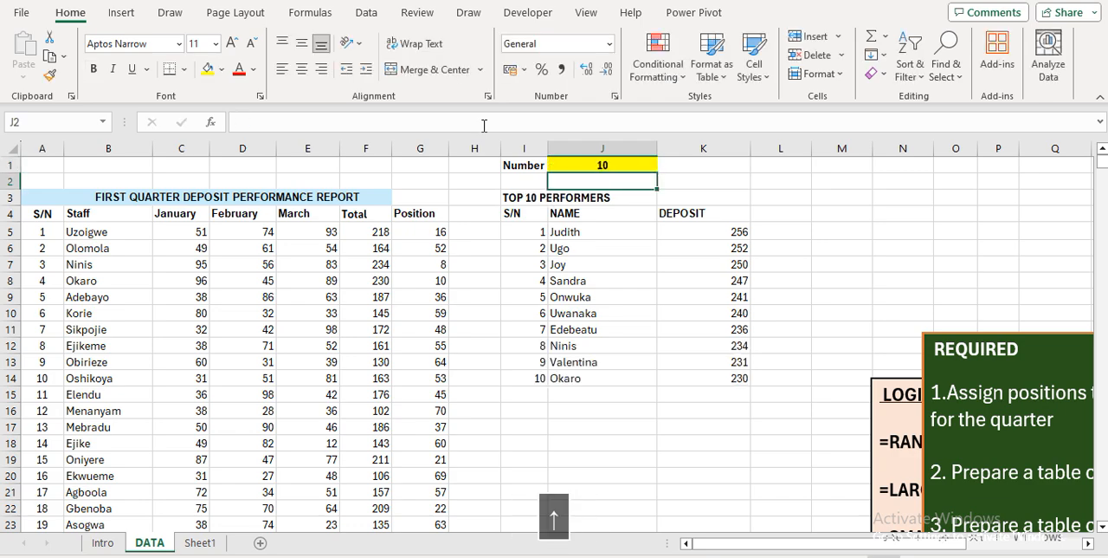
pyautogui.write('5')
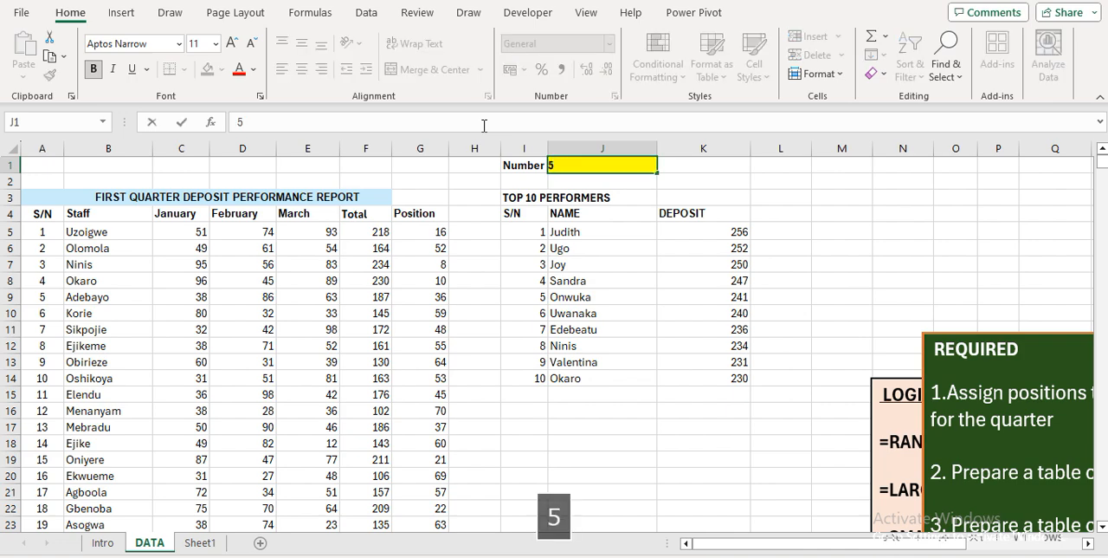
pyautogui.press('Return')
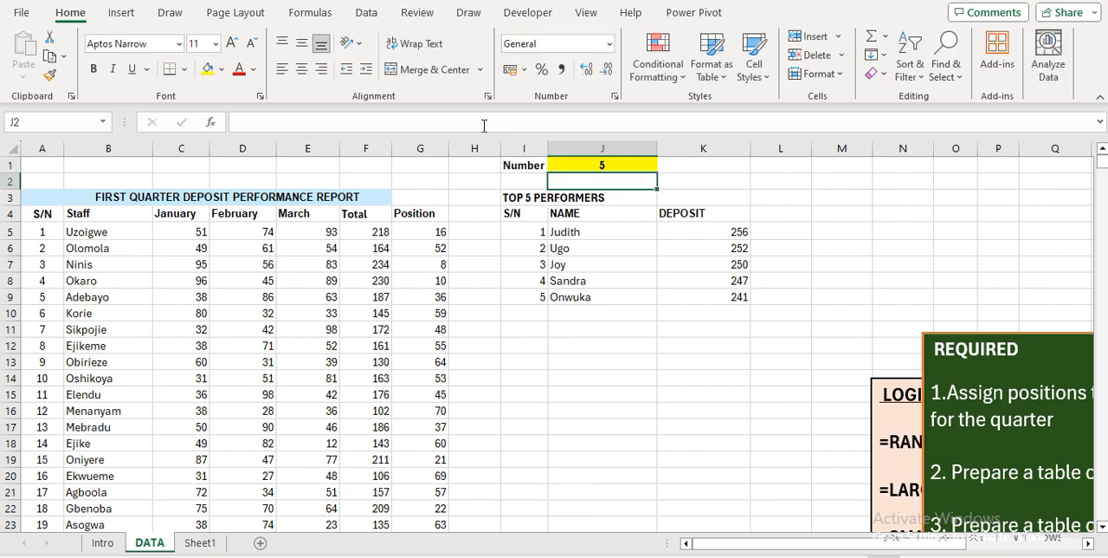
# Move the REQUIRED text box away from the LOGIC SYNTAXES box and over the staff data, starting at about row 10
pyautogui.click(927, 347)
pyautogui.moveTo(922, 344); pyautogui.dragTo(49, 314)
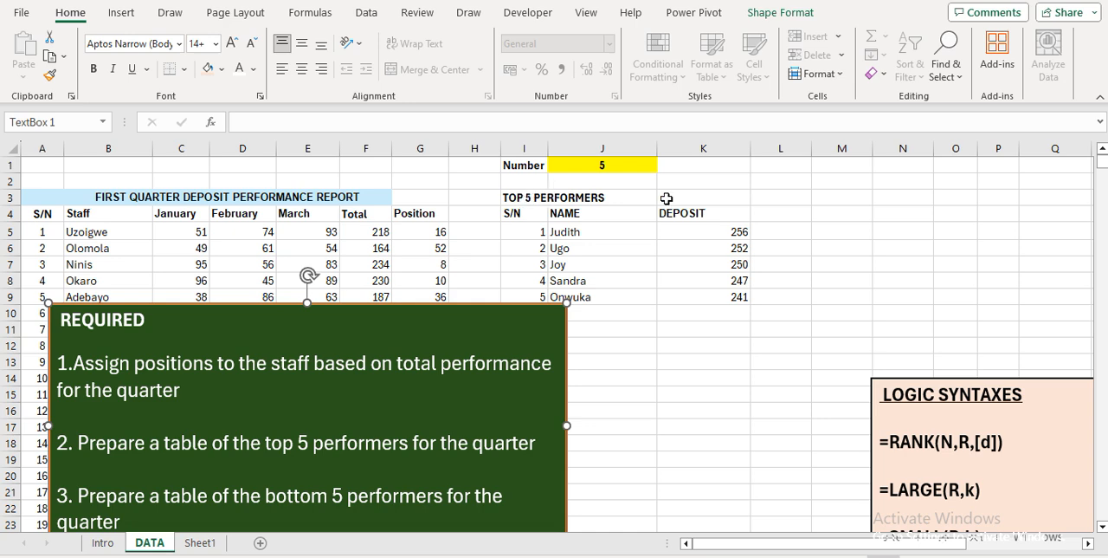
pyautogui.click(822, 206)
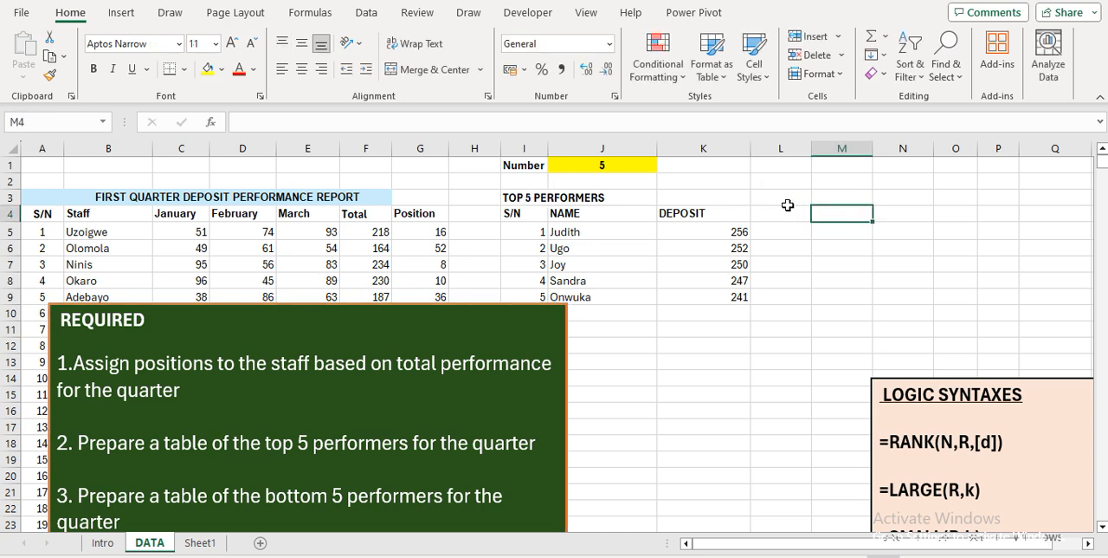
pyautogui.click(543, 230)
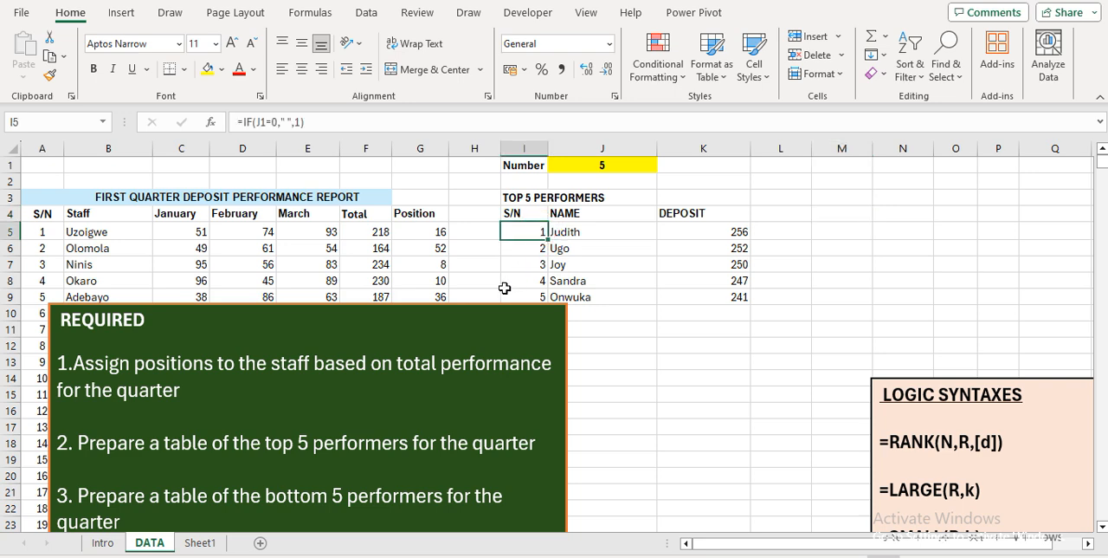
pyautogui.click(513, 316)
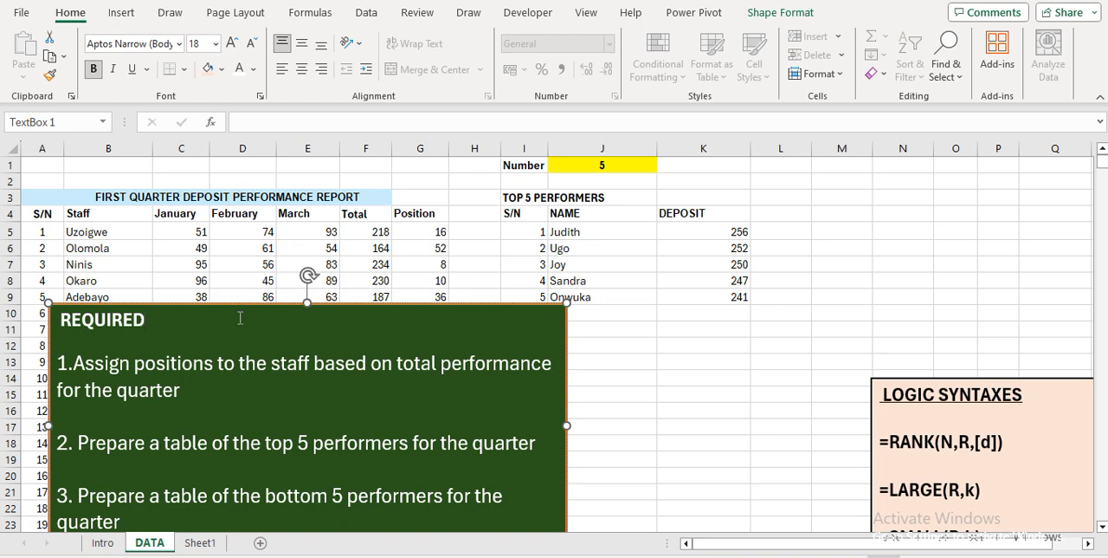
pyautogui.moveTo(45, 317); pyautogui.dragTo(7, 303)
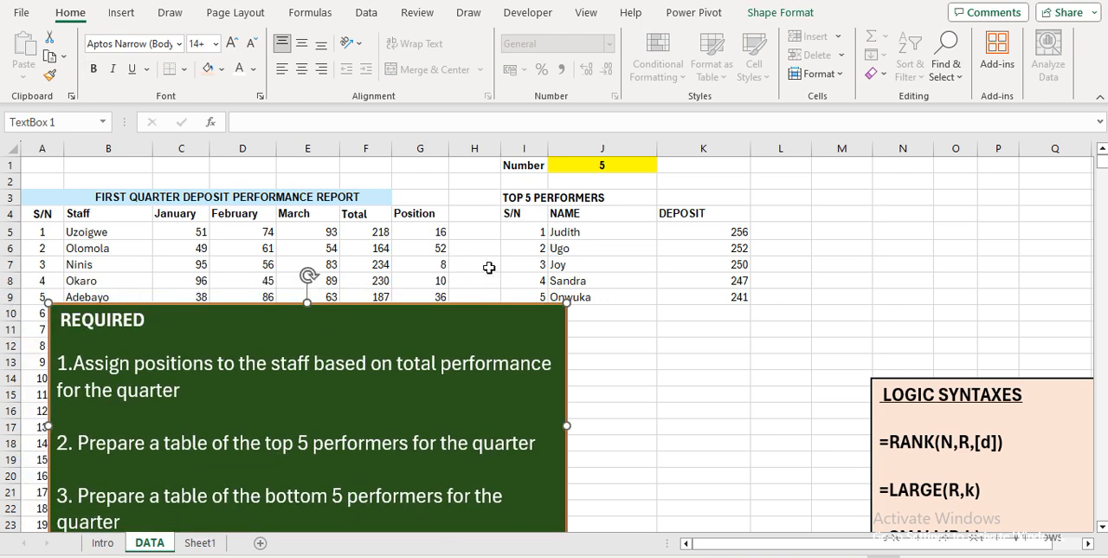
pyautogui.click(833, 221)
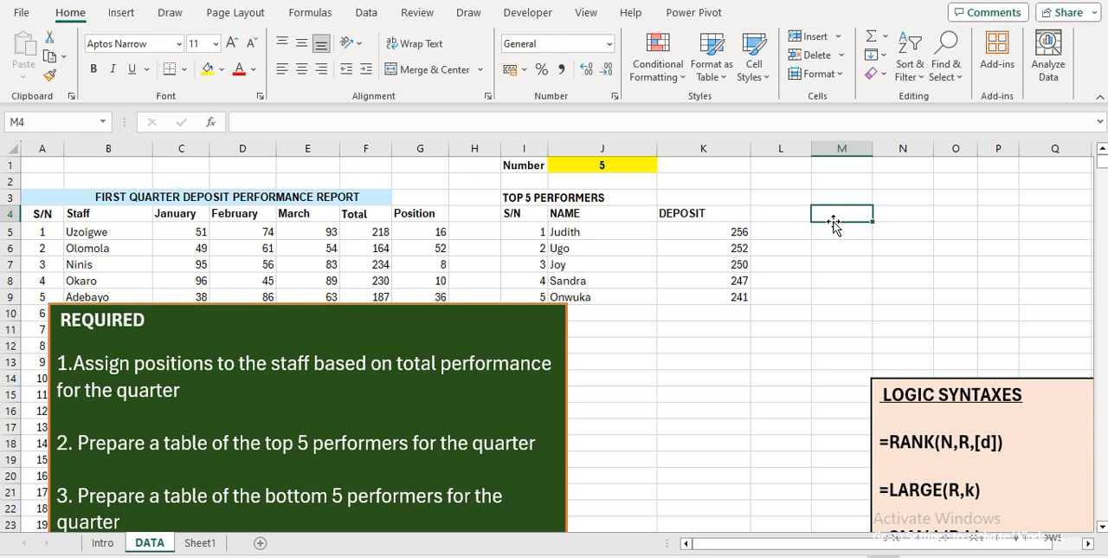
# Copy the top performers table in I3:K9 and paste it at M3 as the base for the bottom performers table
pyautogui.press('Left')
pyautogui.press('Left')
pyautogui.press('Left')
pyautogui.press('Left')
pyautogui.press('Down')
pyautogui.press('Right')
pyautogui.press('Left')
pyautogui.press('Right')
pyautogui.press('Up')
pyautogui.press('Up')
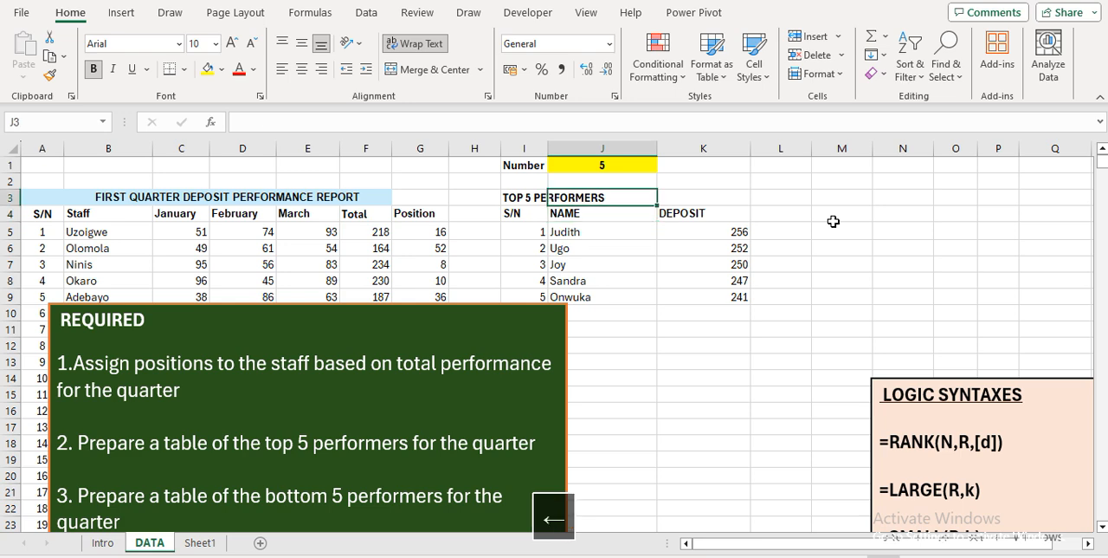
pyautogui.press('Left')
pyautogui.hotkey('shift', 'Down')
pyautogui.hotkey('shift', 'Down')
pyautogui.hotkey('shift', 'Down')
pyautogui.hotkey('shift', 'Down')
pyautogui.hotkey('shift', 'Down')
pyautogui.hotkey('shift', 'Down')
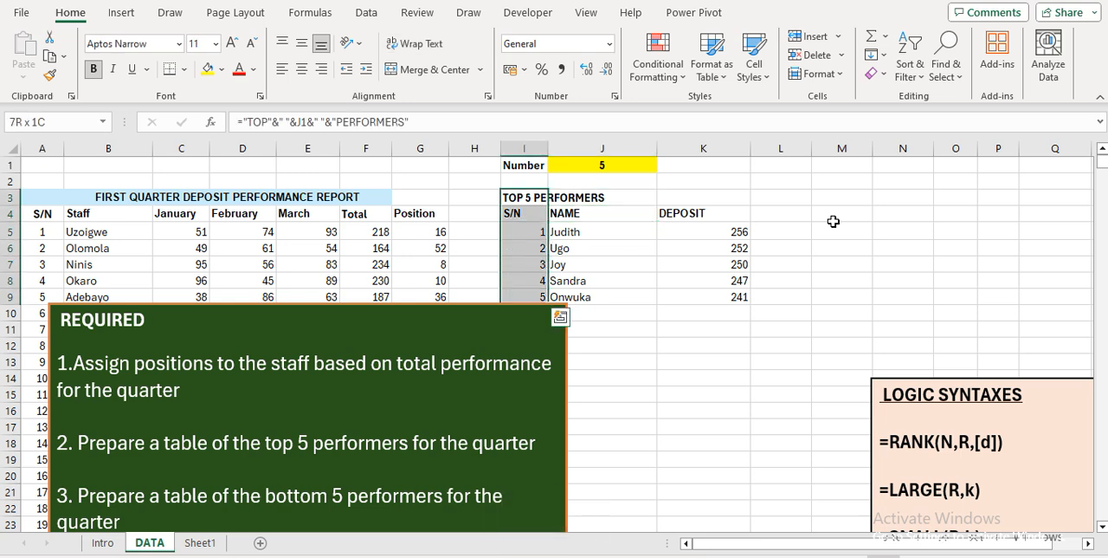
pyautogui.hotkey('shift', 'Right')
pyautogui.hotkey('shift', 'Right')
pyautogui.hotkey('ctrl', 'q')
pyautogui.hotkey('ctrl', 'c')
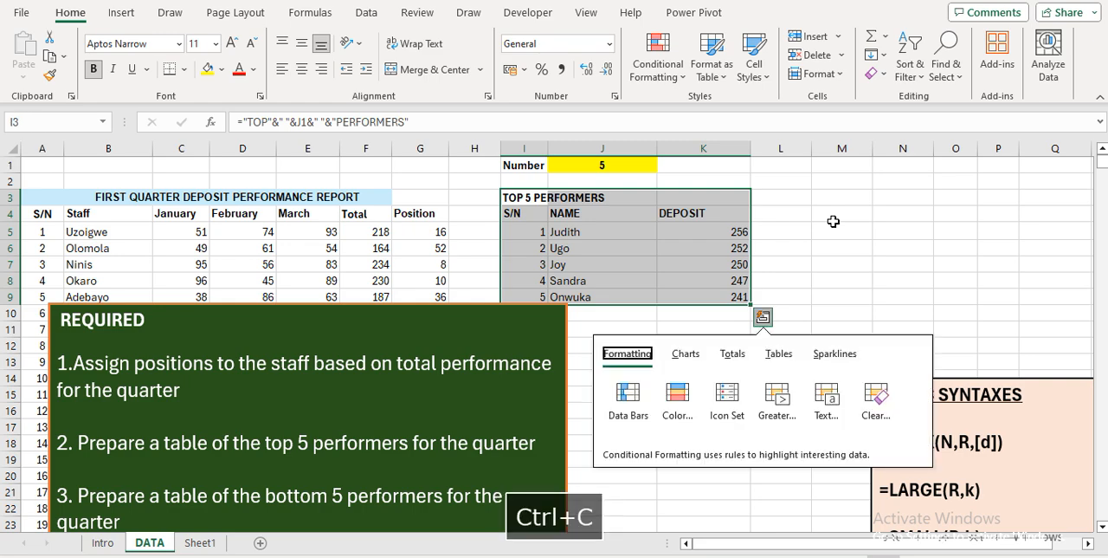
pyautogui.press('Escape')
pyautogui.hotkey('ctrl', 'c')
pyautogui.press('Right')
pyautogui.press('Right')
pyautogui.press('Right')
pyautogui.press('Right')
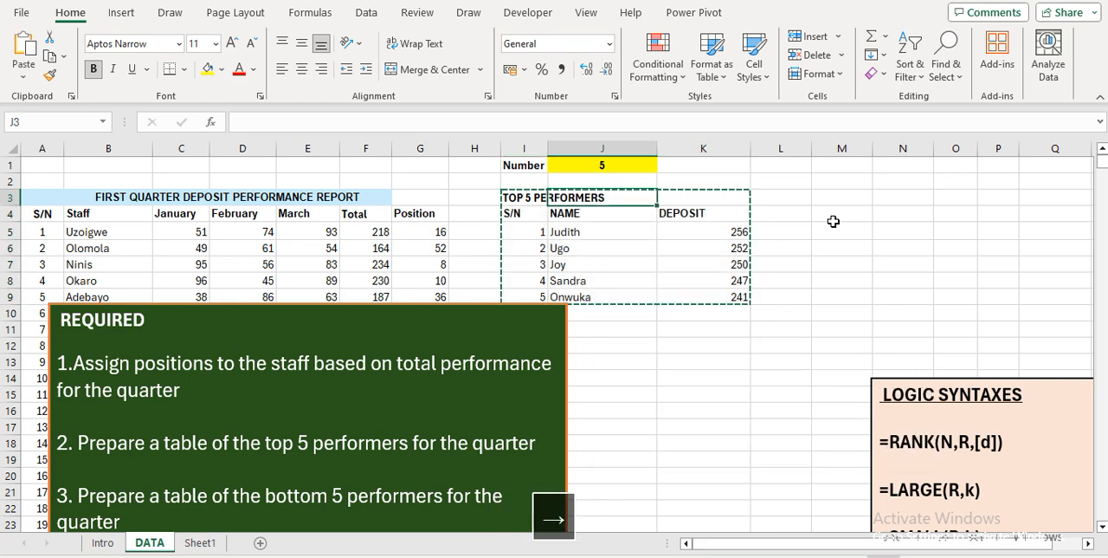
pyautogui.press('Return')
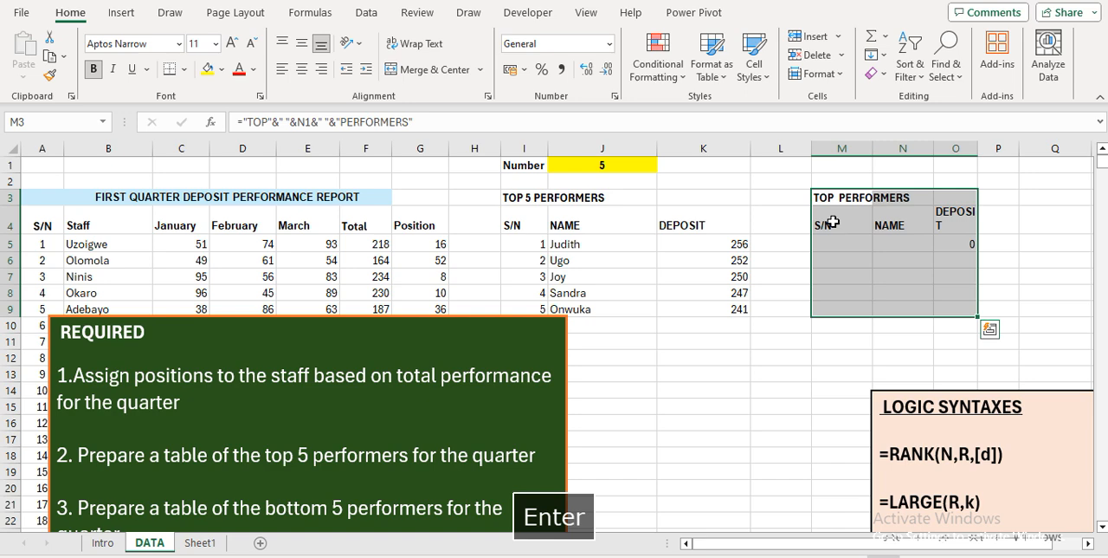
# Widen column O enough to fit the DEPOSIT heading of the copied table on one line
pyautogui.click(964, 226)
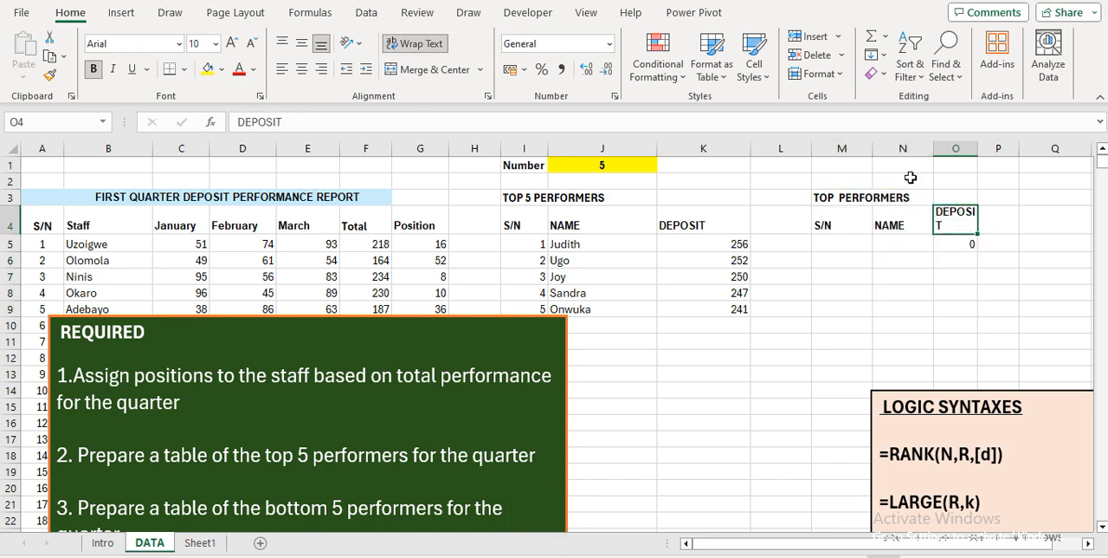
pyautogui.moveTo(977, 148); pyautogui.dragTo(1029, 148)
pyautogui.click(849, 200)
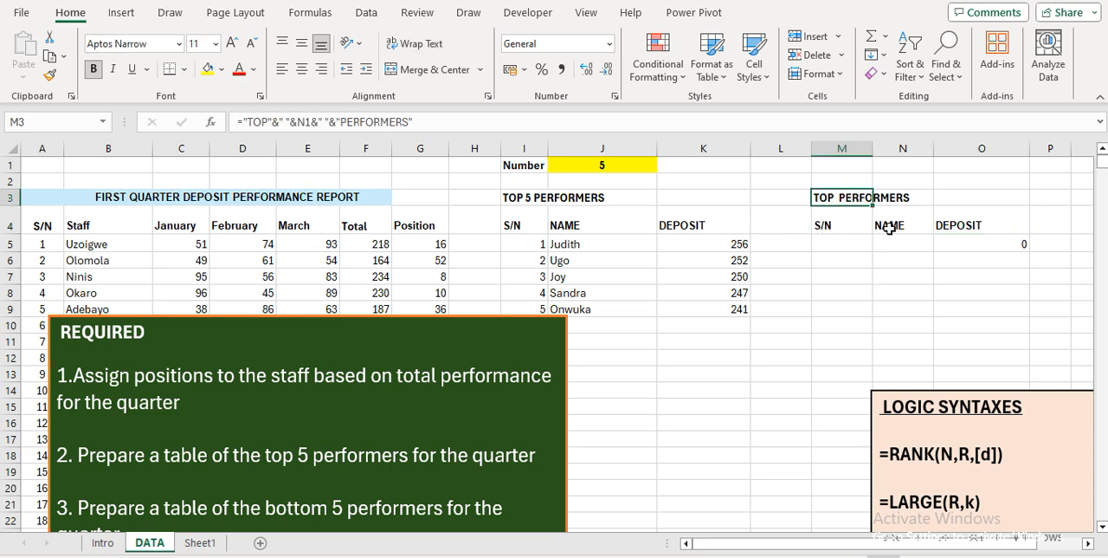
# Make the J1 reference in the I3 title formula absolute as $J$1
pyautogui.click(516, 197)
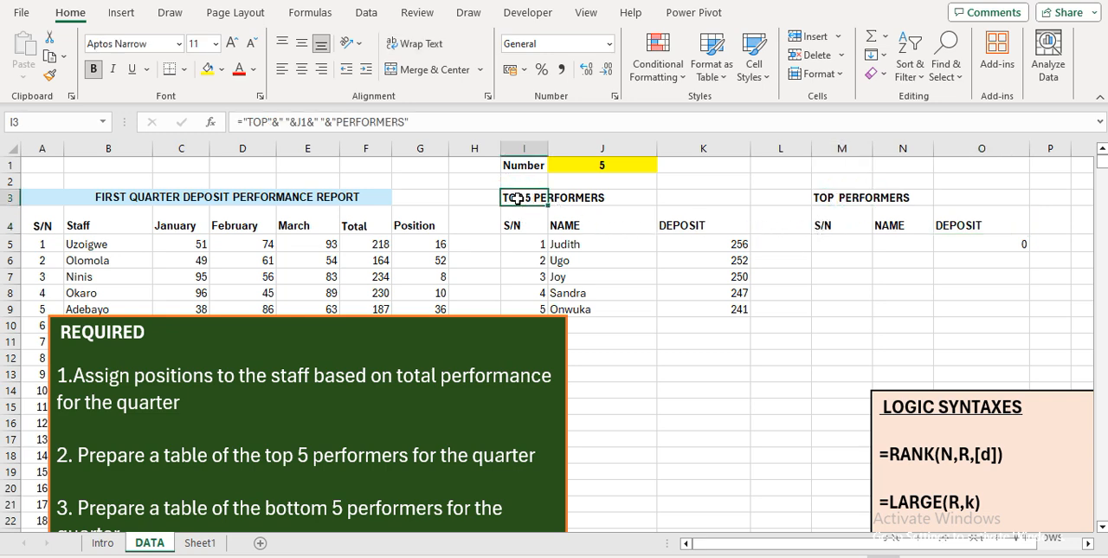
pyautogui.click(300, 122)
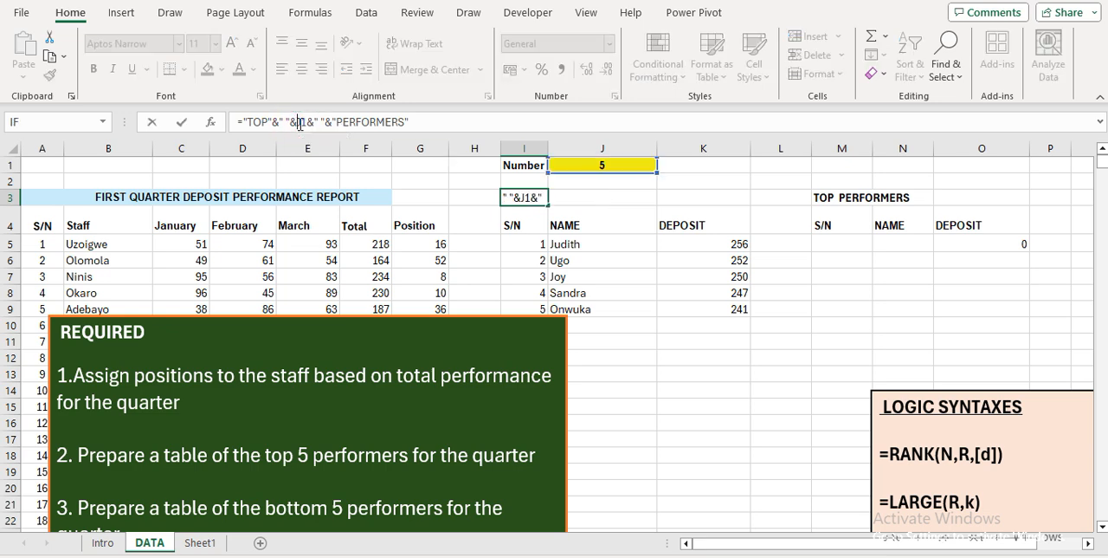
pyautogui.press('F4')
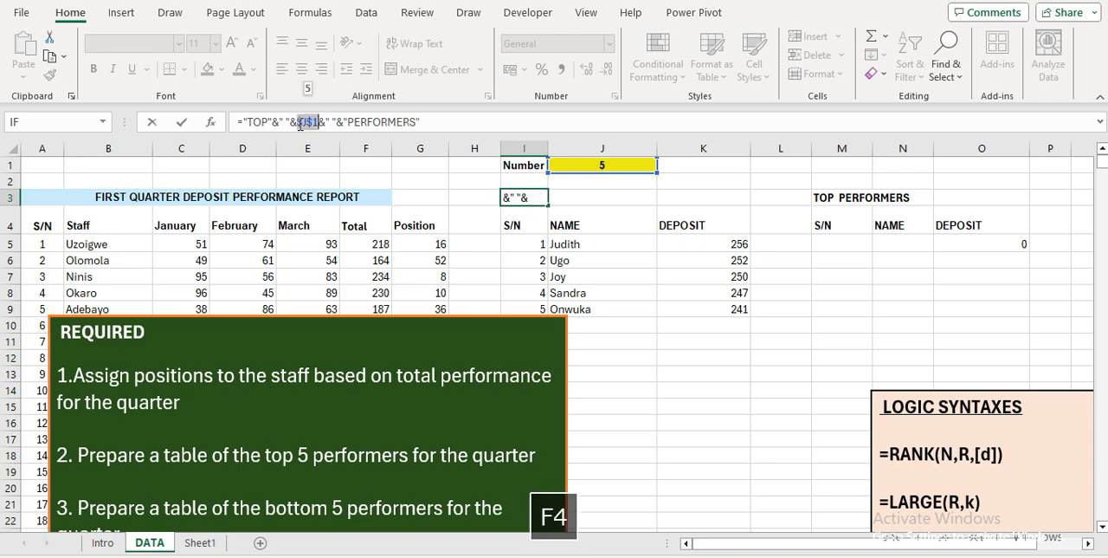
pyautogui.press('Return')
pyautogui.press('Up')
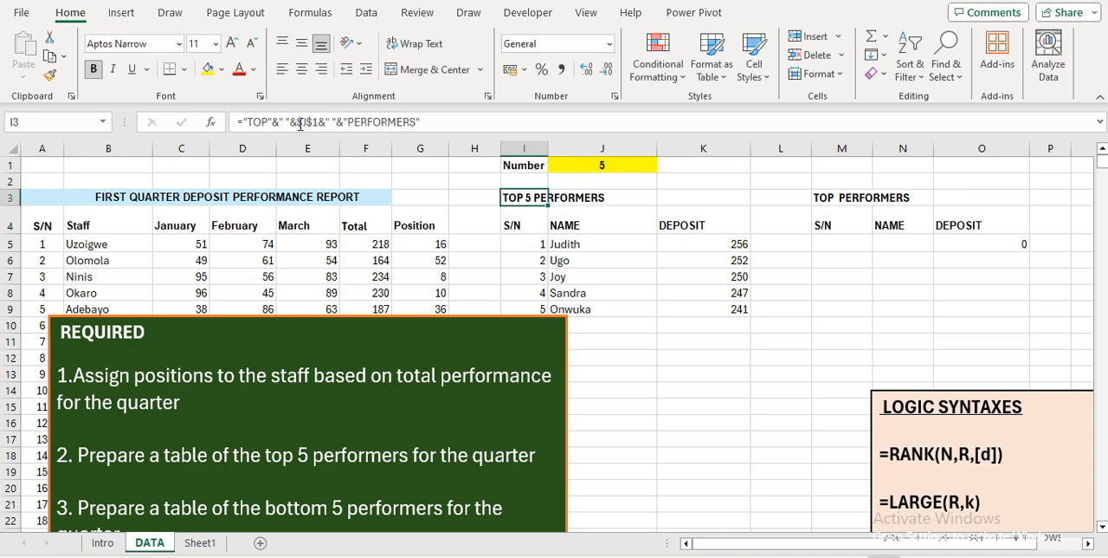
# Copy the title formula from I3 into M3, replacing the title of the copied table
pyautogui.hotkey('ctrl', 'c')
pyautogui.press('Right')
pyautogui.press('Right')
pyautogui.press('Right')
pyautogui.press('Right')
pyautogui.press('Return')
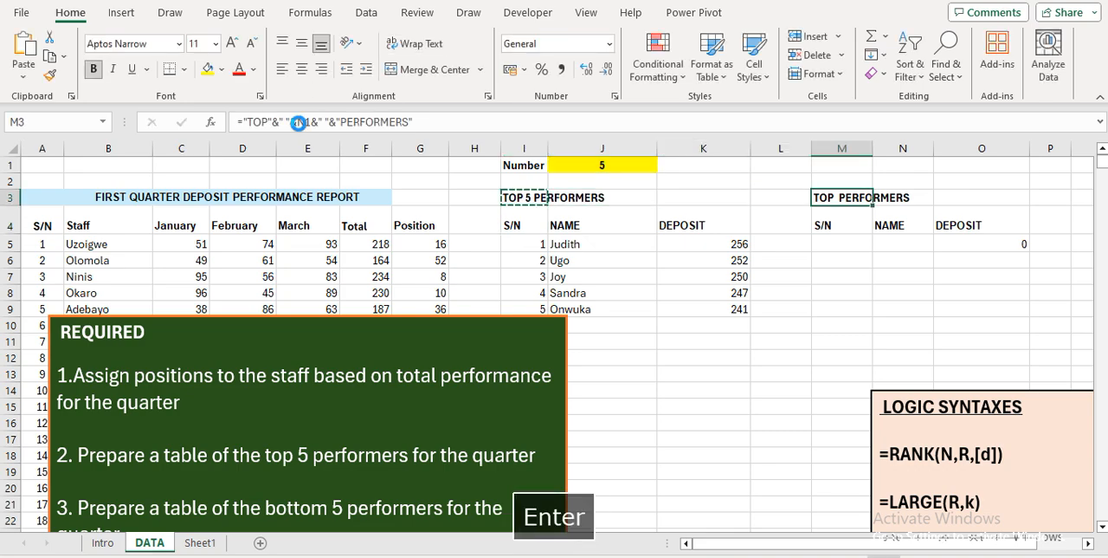
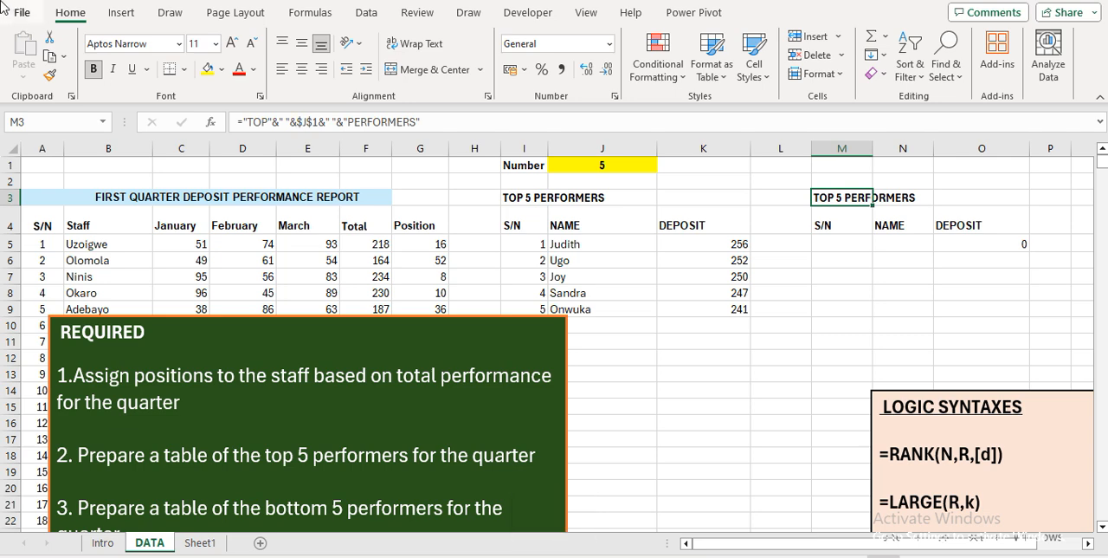
# Replace TOP with BOTTOM in the M3 title formula, keeping the rest of the formula as is
pyautogui.click(267, 122)
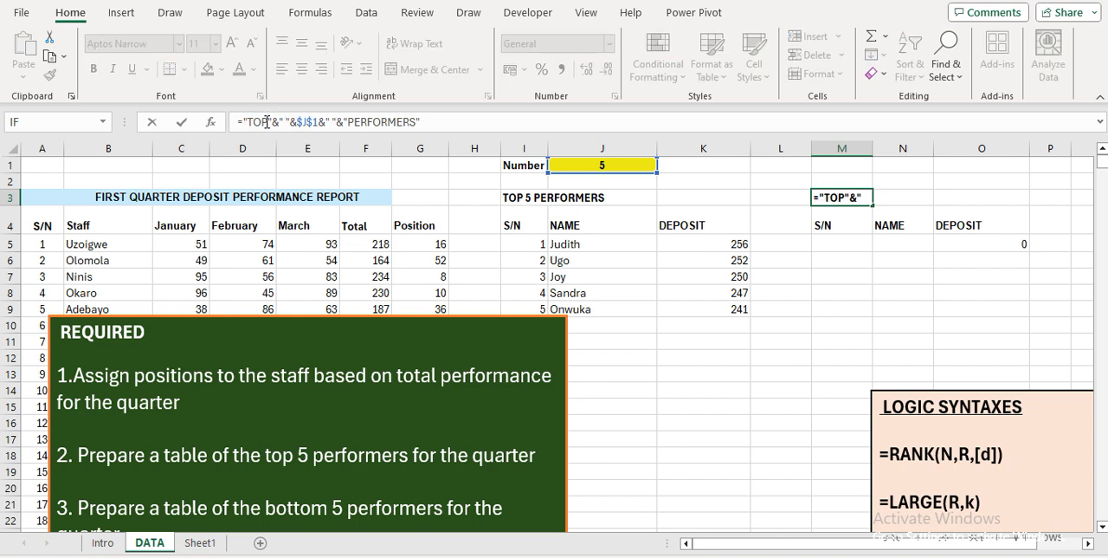
pyautogui.press('BackSpace')
pyautogui.press('BackSpace')
pyautogui.press('BackSpace')
pyautogui.write('BOTTO')
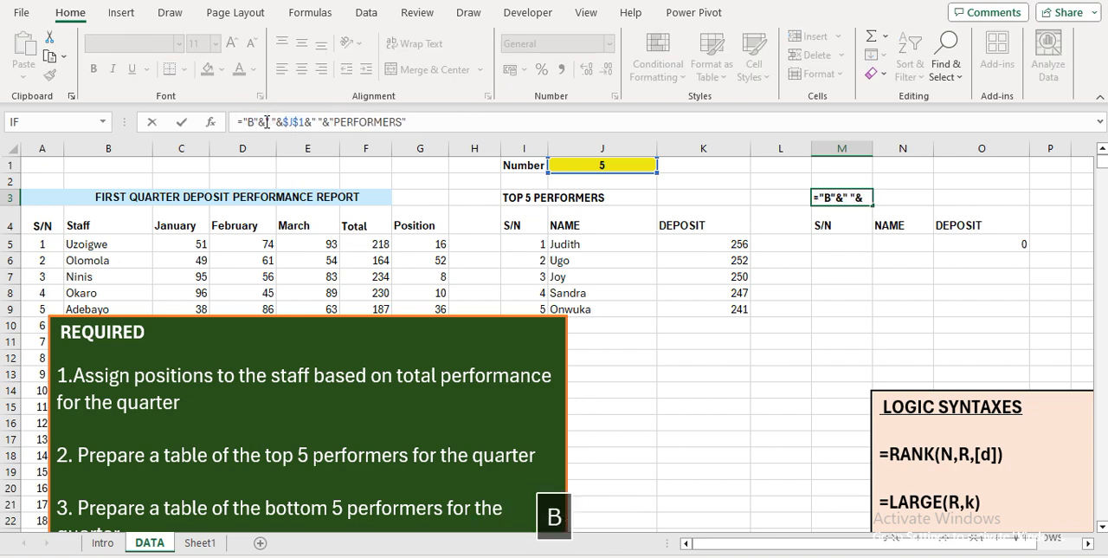
pyautogui.write('M')
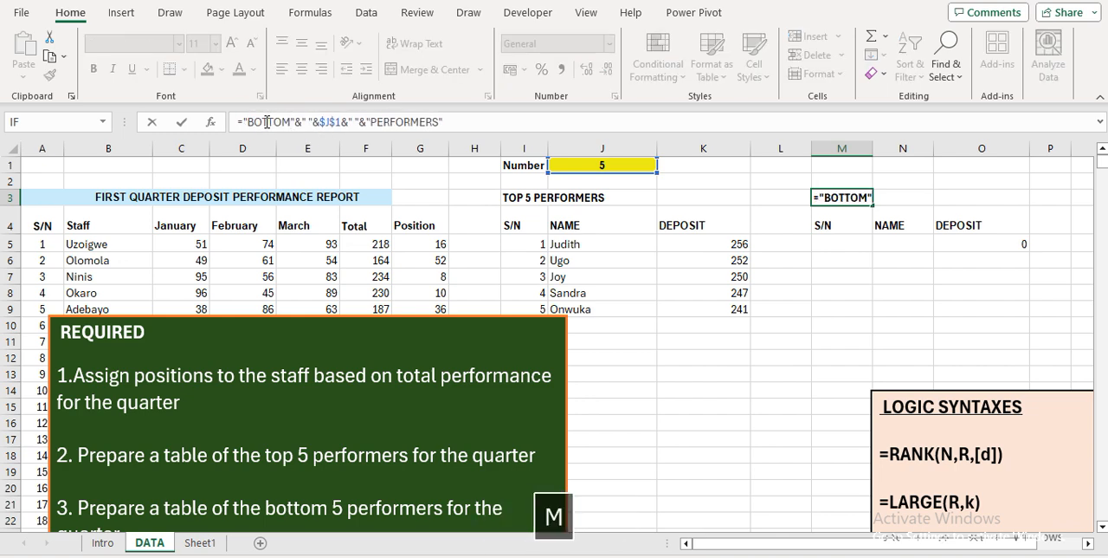
pyautogui.press('Return')
# Set the number of performers in J1 to 3 to test both table titles
pyautogui.press('Up')
pyautogui.press('Up')
pyautogui.press('Up')
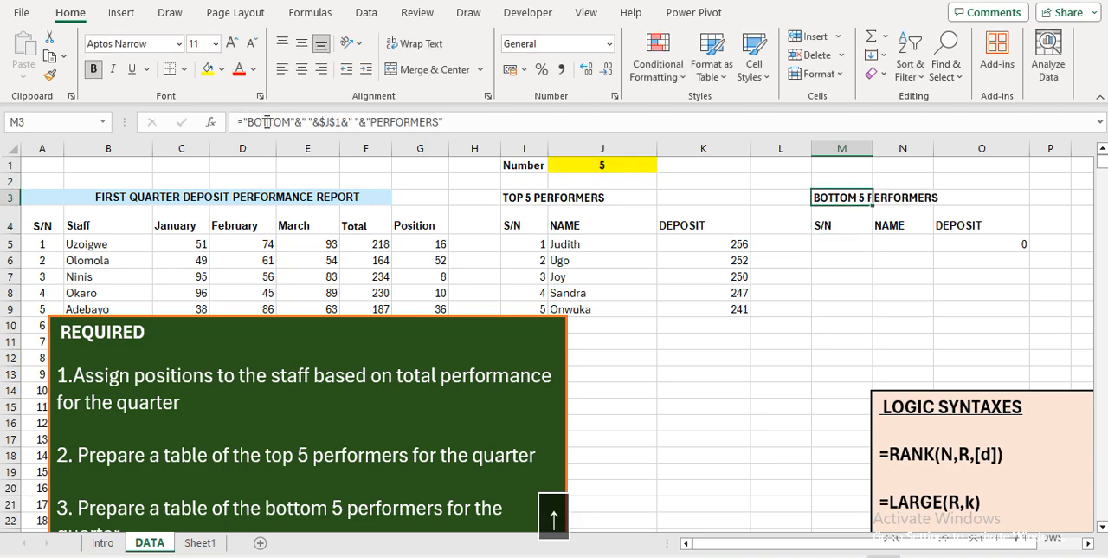
pyautogui.press('Left')
pyautogui.press('Left')
pyautogui.press('Left')
pyautogui.press('Left')
pyautogui.press('Right')
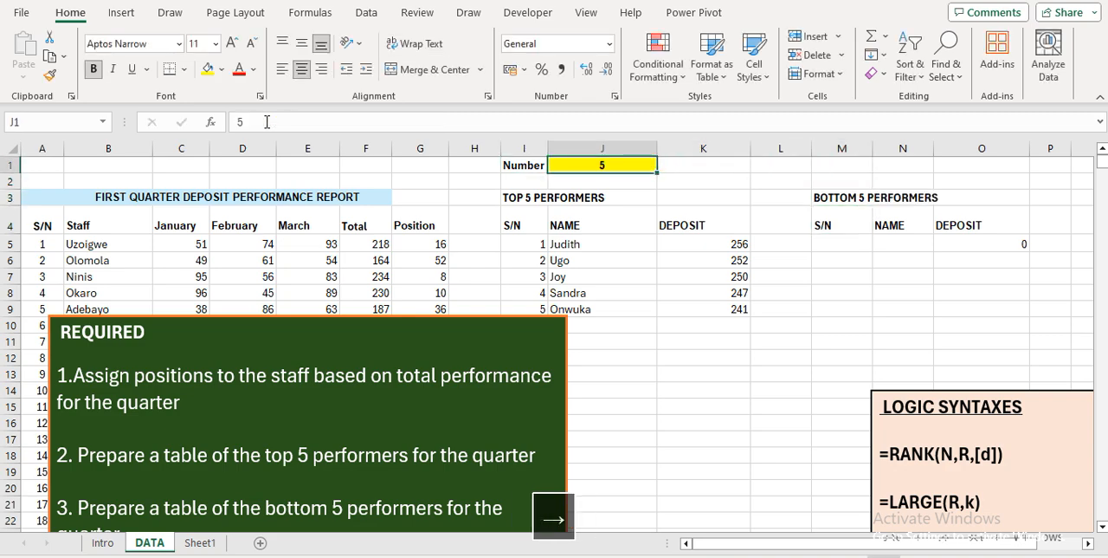
pyautogui.write('3')
pyautogui.press('Return')
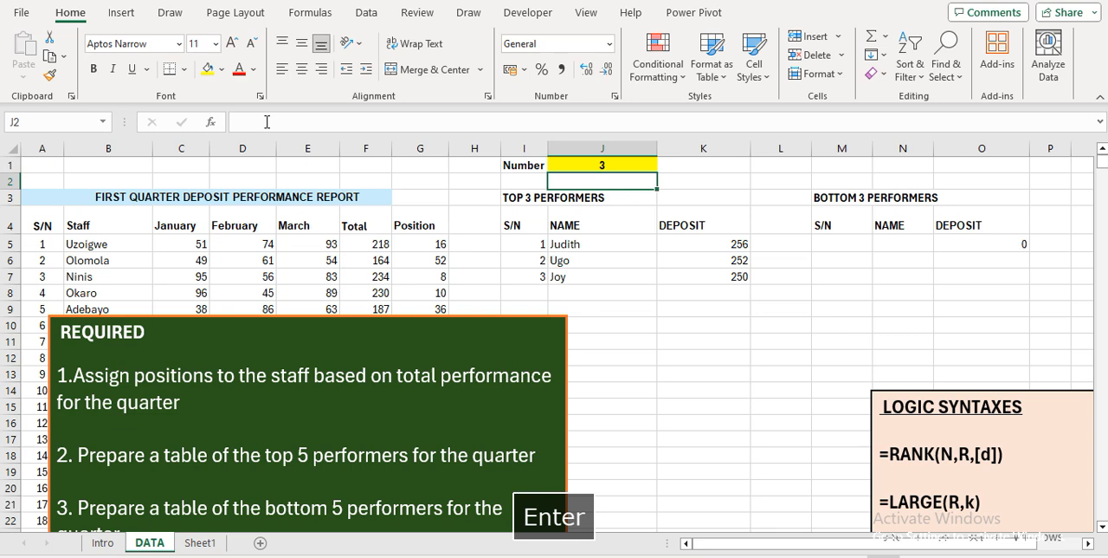
# Copy the first serial number formula from I5 into M5 and check its cell reference
pyautogui.press('Down')
pyautogui.press('Down')
pyautogui.press('Down')
pyautogui.press('Down')
pyautogui.press('Left')
pyautogui.press('Up')
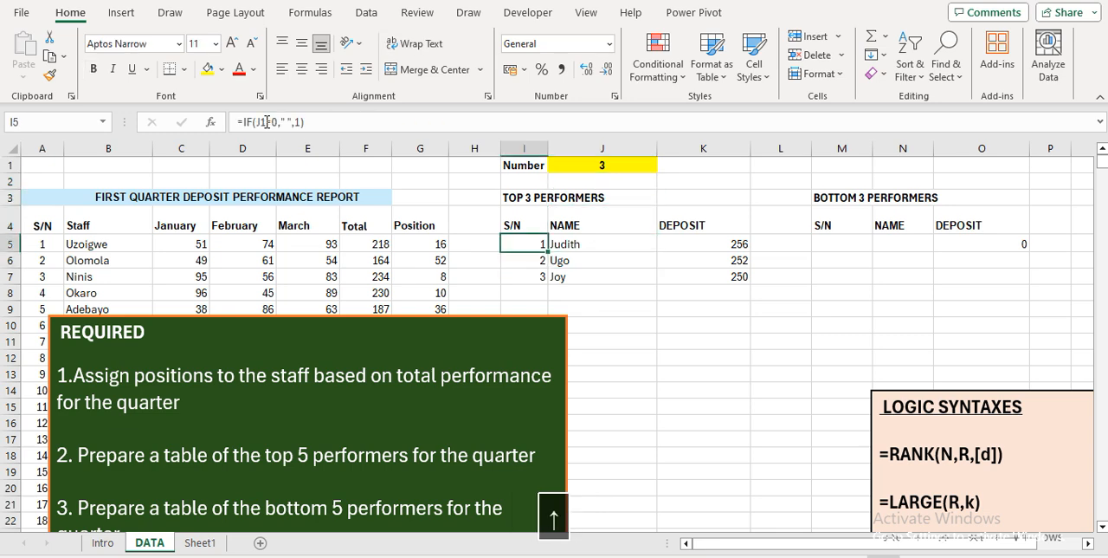
pyautogui.hotkey('shift', 'Down')
pyautogui.hotkey('shift', 'Down')
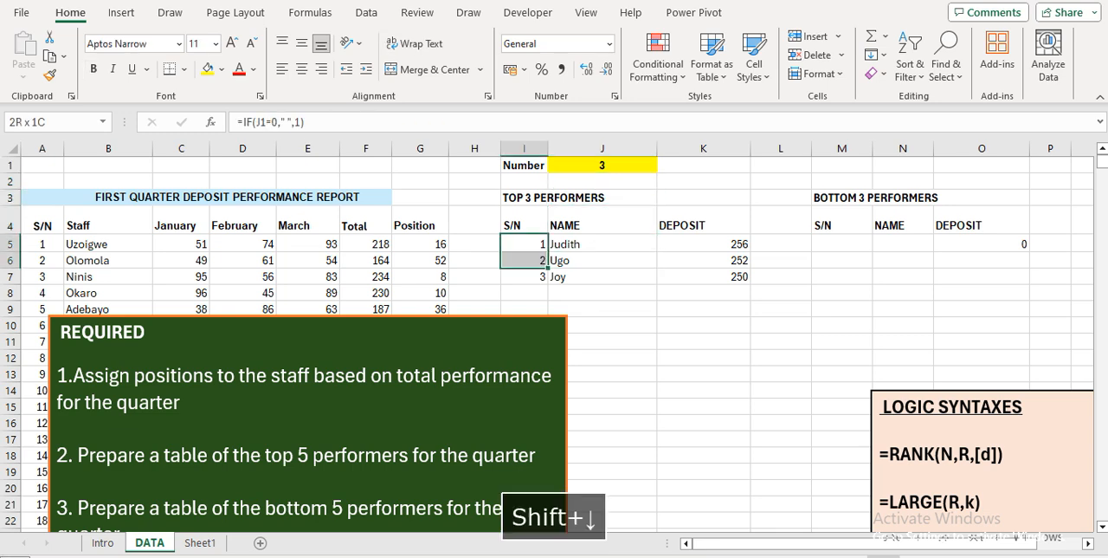
pyautogui.hotkey('shift', 'Up')
pyautogui.hotkey('shift', 'Up')
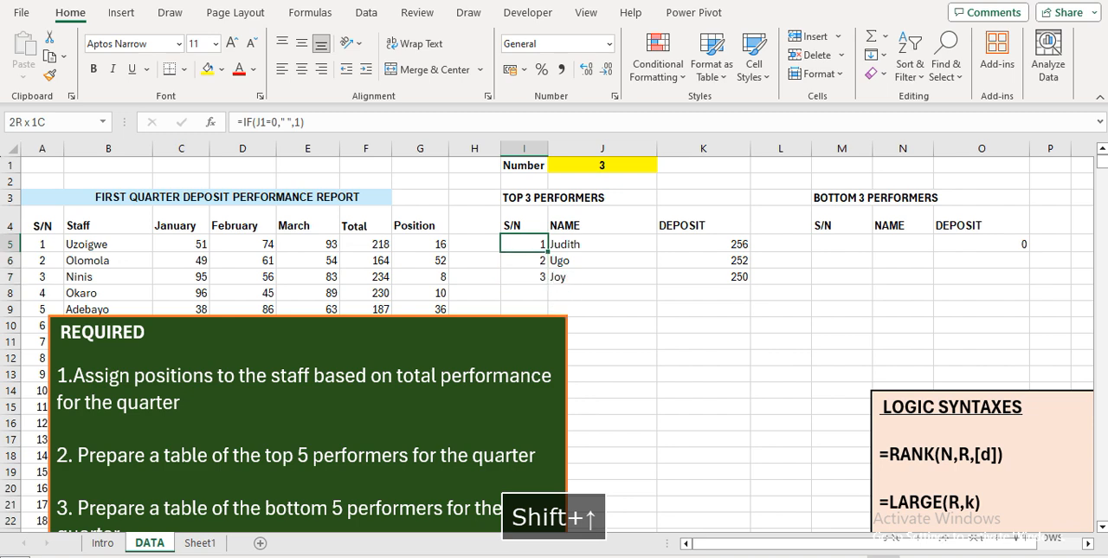
pyautogui.hotkey('ctrl', 'c')
pyautogui.press('Right')
pyautogui.press('Right')
pyautogui.press('Right')
pyautogui.press('Right')
pyautogui.press('Return')
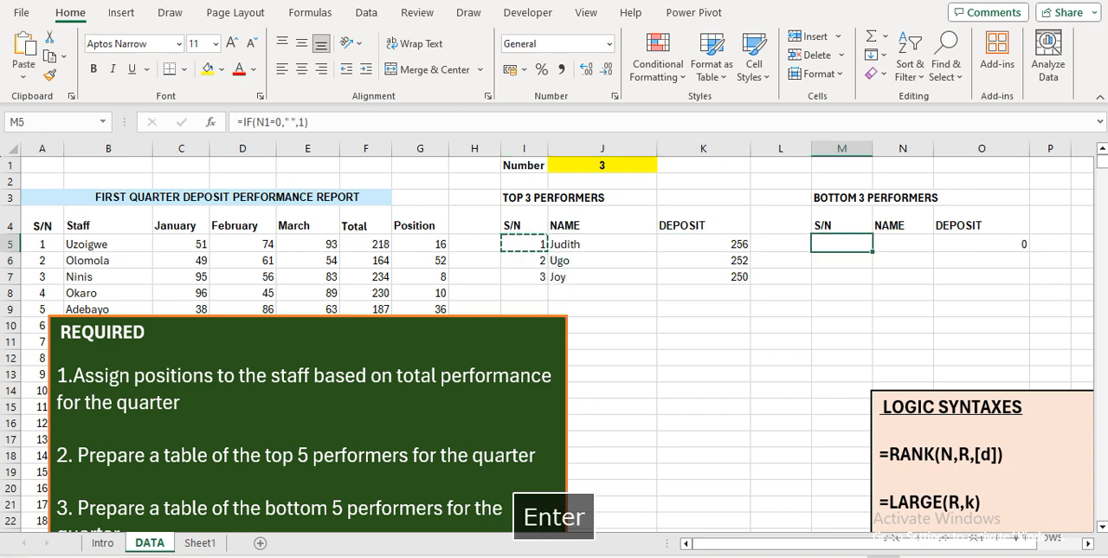
pyautogui.press('Left')
pyautogui.press('Right')
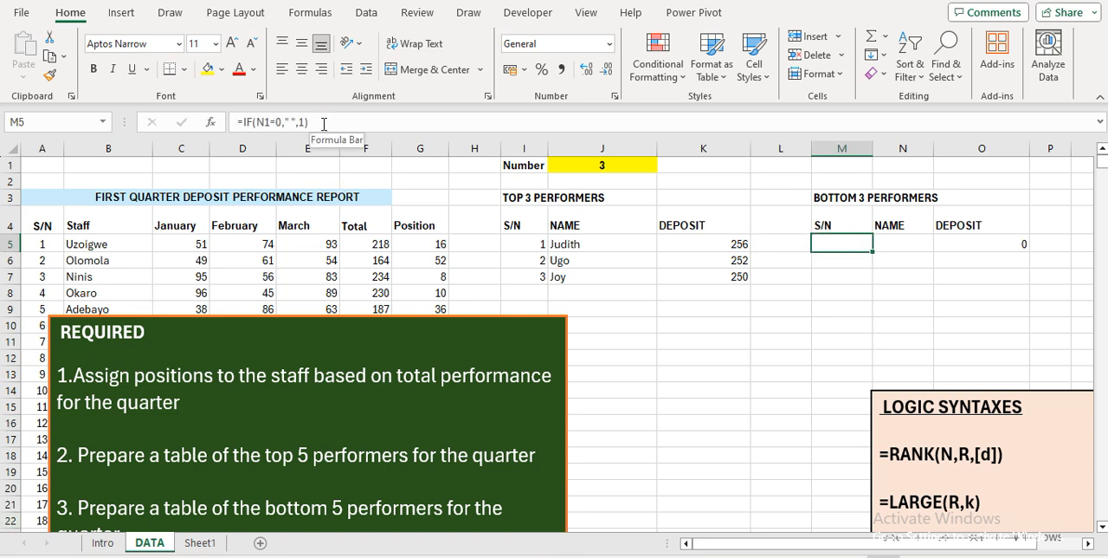
pyautogui.click(324, 124)
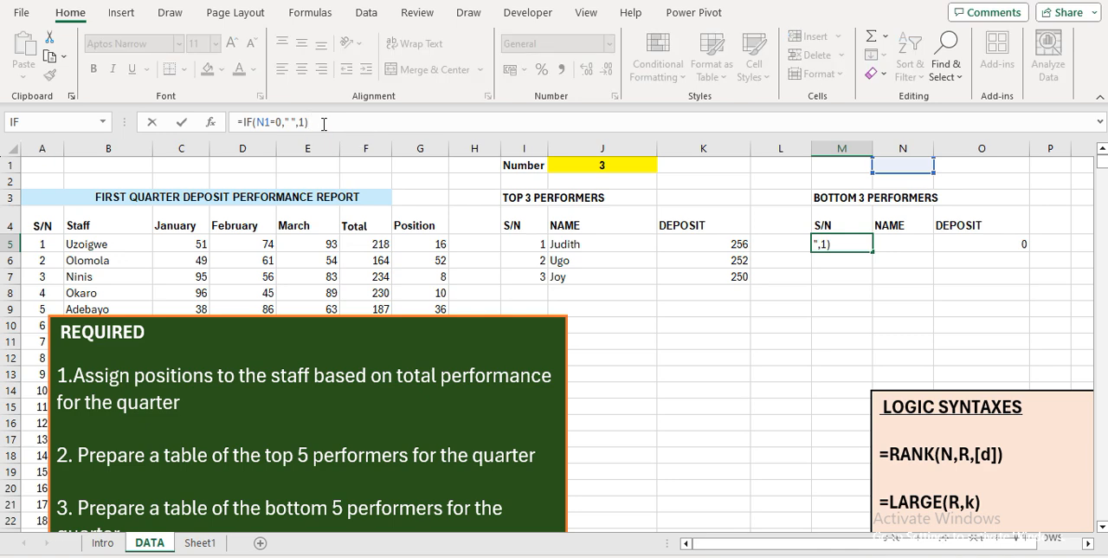
pyautogui.press('Escape')
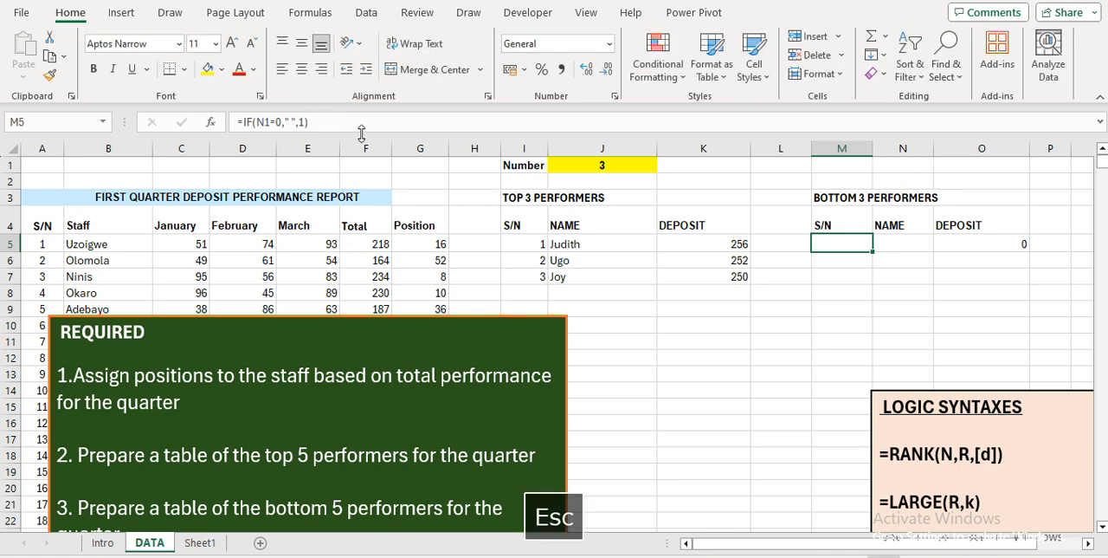
# Make the J1 reference in the I5 serial number formula absolute as $J$1
pyautogui.click(527, 243)
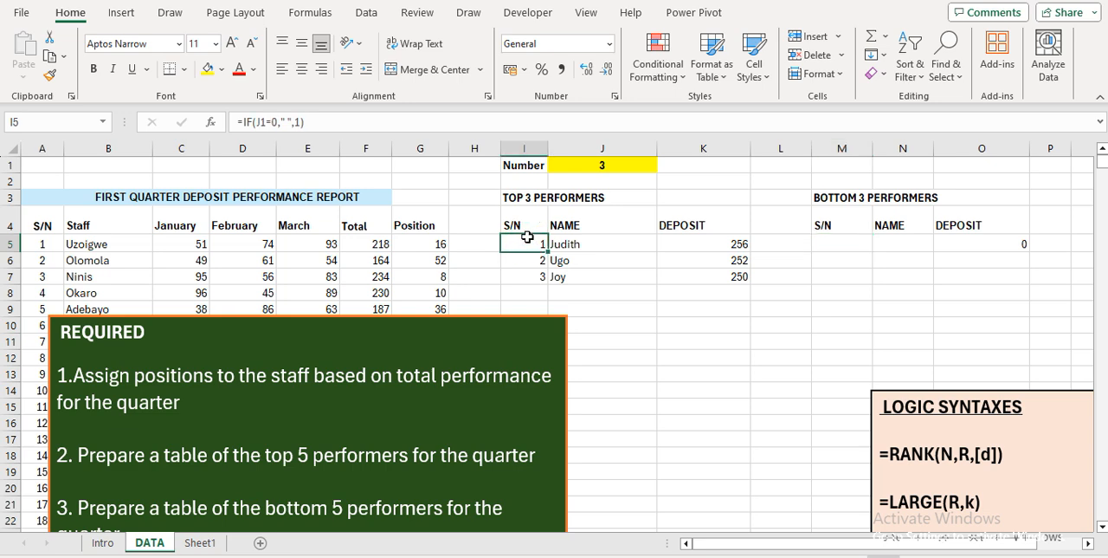
pyautogui.click(258, 122)
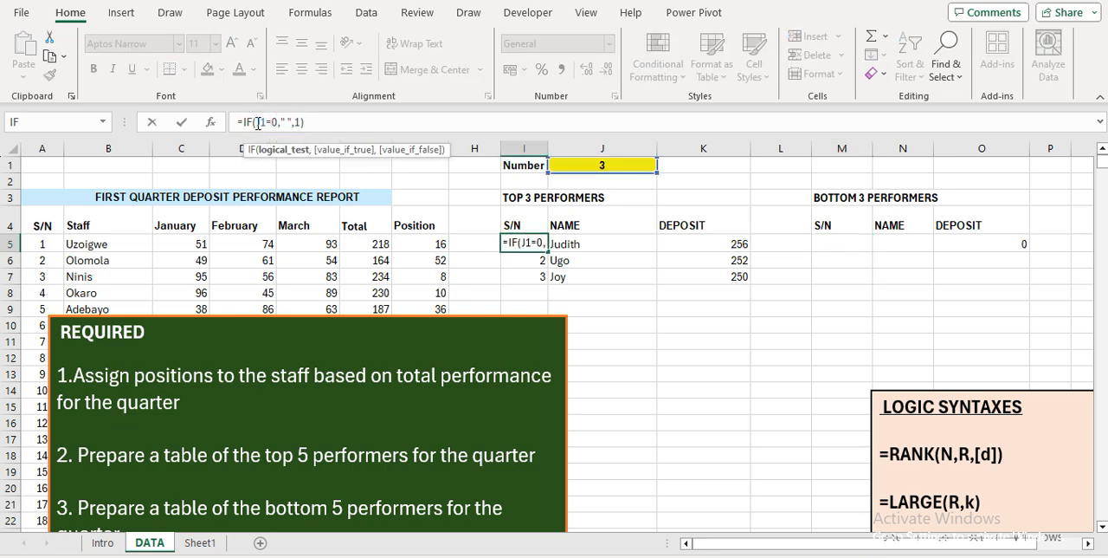
pyautogui.press('F4')
pyautogui.press('Return')
# Copy the corrected serial number formula from I5 into M5 to start the bottom performers' numbering
pyautogui.press('Up')
pyautogui.hotkey('ctrl', 'c')
pyautogui.press('Right')
pyautogui.press('Right')
pyautogui.press('Right')
pyautogui.press('Right')
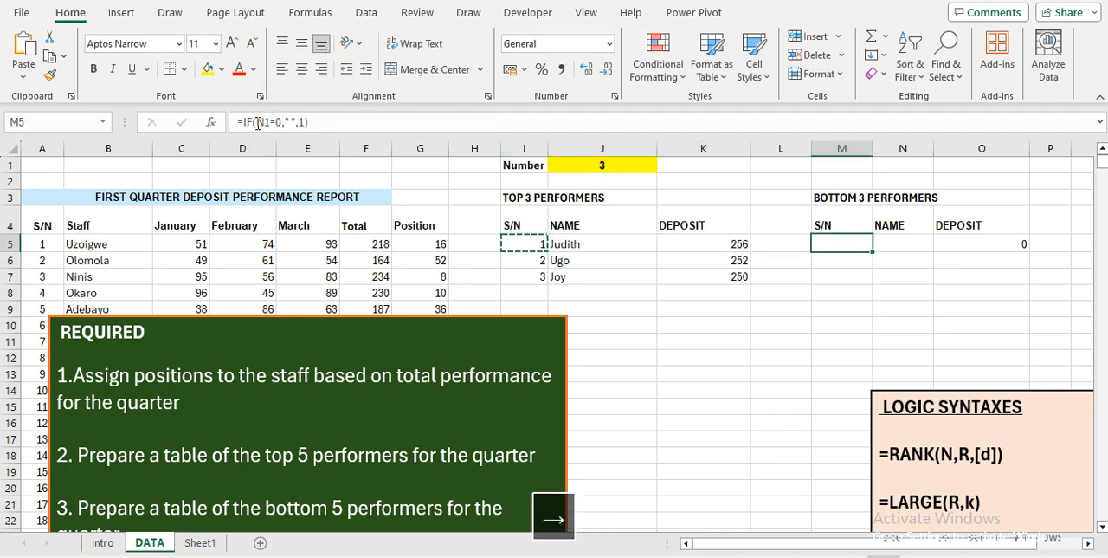
pyautogui.press('Return')
pyautogui.press('Down')
pyautogui.press('Up')
pyautogui.press('Down')
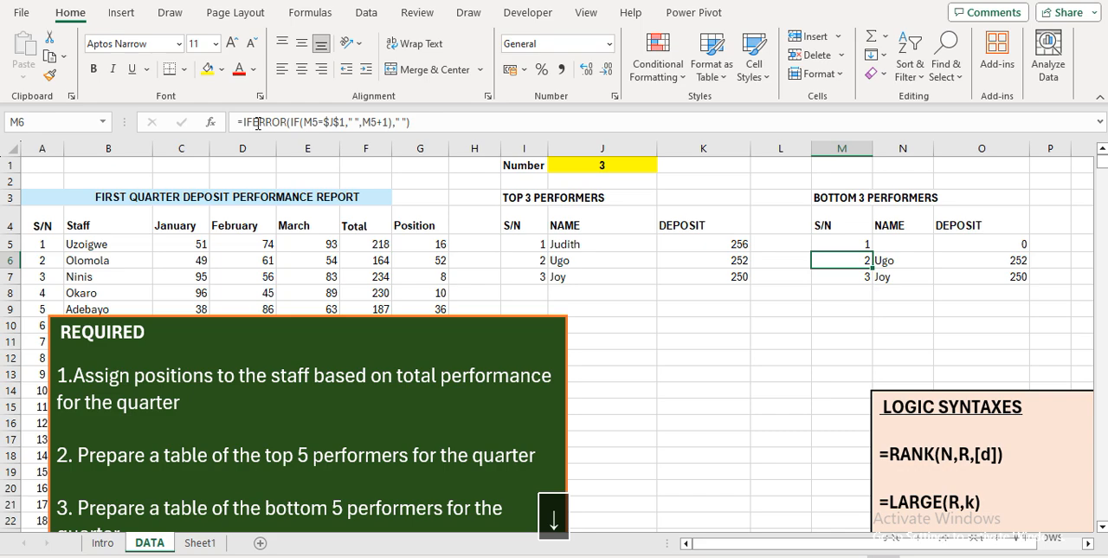
# Set the number of performers in J1 to 5
pyautogui.press('Up')
pyautogui.press('Up')
pyautogui.press('Up')
pyautogui.press('Up')
pyautogui.press('Up')
pyautogui.press('Left')
pyautogui.press('Left')
pyautogui.press('Left')
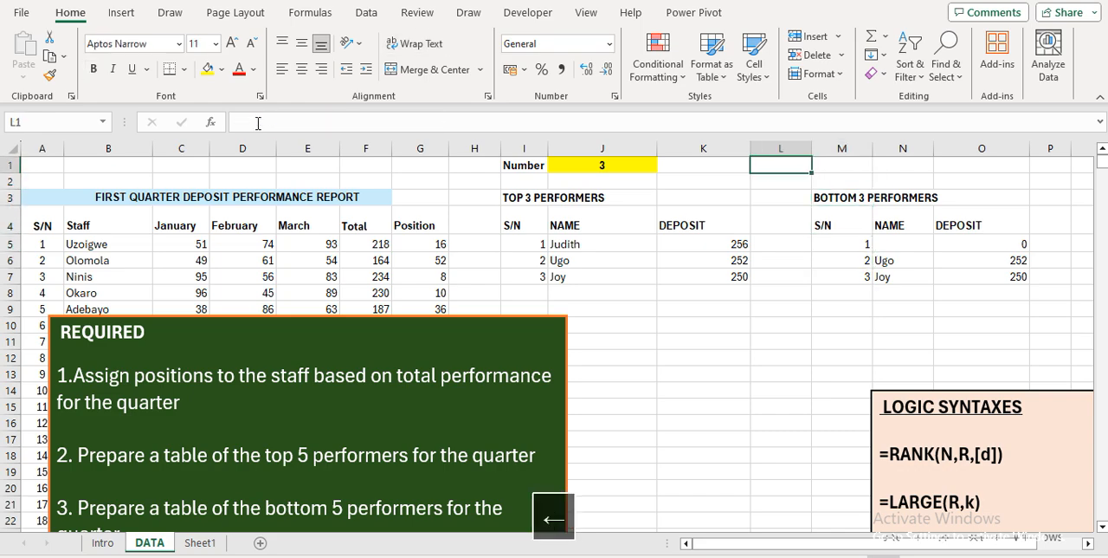
pyautogui.write('5')
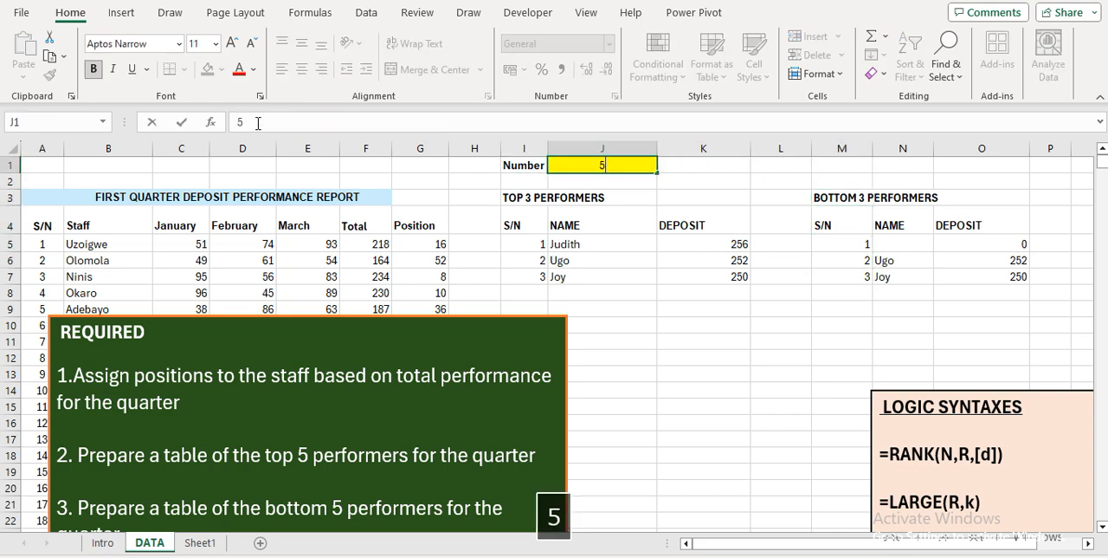
pyautogui.press('Return')
# Clear the copied name formulas in N5:N9 of the bottom performers table
pyautogui.press('Right')
pyautogui.press('Right')
pyautogui.press('Right')
pyautogui.press('Down')
pyautogui.press('Down')
pyautogui.press('Up')
pyautogui.press('Right')
pyautogui.press('Left')
pyautogui.press('Right')
pyautogui.press('Down')
pyautogui.press('Down')
pyautogui.press('Down')
pyautogui.press('Up')
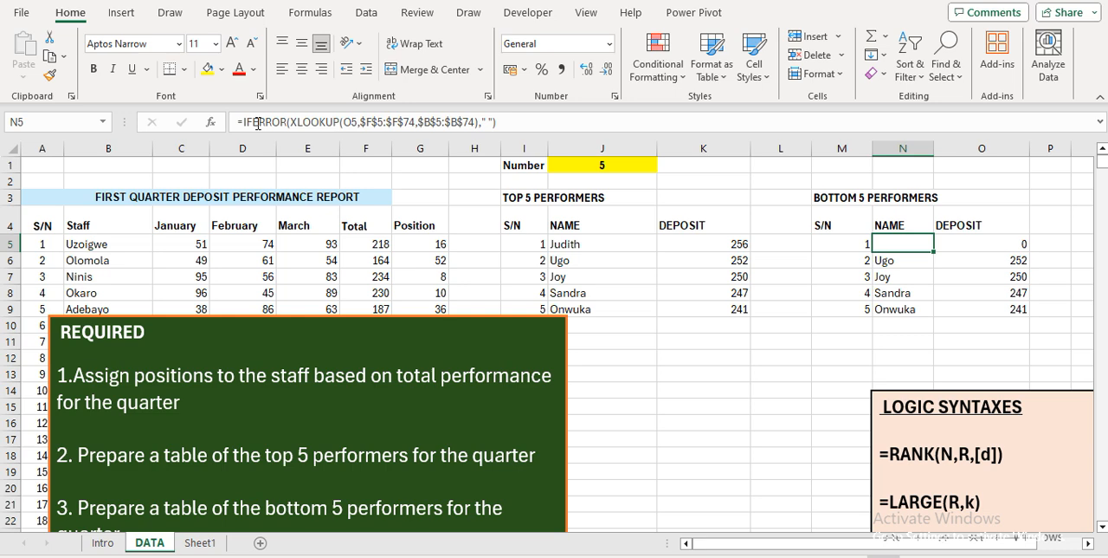
pyautogui.hotkey('shift', 'Down')
pyautogui.hotkey('shift', 'Down')
pyautogui.hotkey('shift', 'Down')
pyautogui.hotkey('shift', 'Down')
pyautogui.press('Delete')
# Clear the copied deposit formulas in O5:O9 of the bottom performers table
pyautogui.press('Right')
pyautogui.hotkey('shift', 'Down')
pyautogui.hotkey('shift', 'Down')
pyautogui.hotkey('shift', 'Down')
pyautogui.hotkey('shift', 'Down')
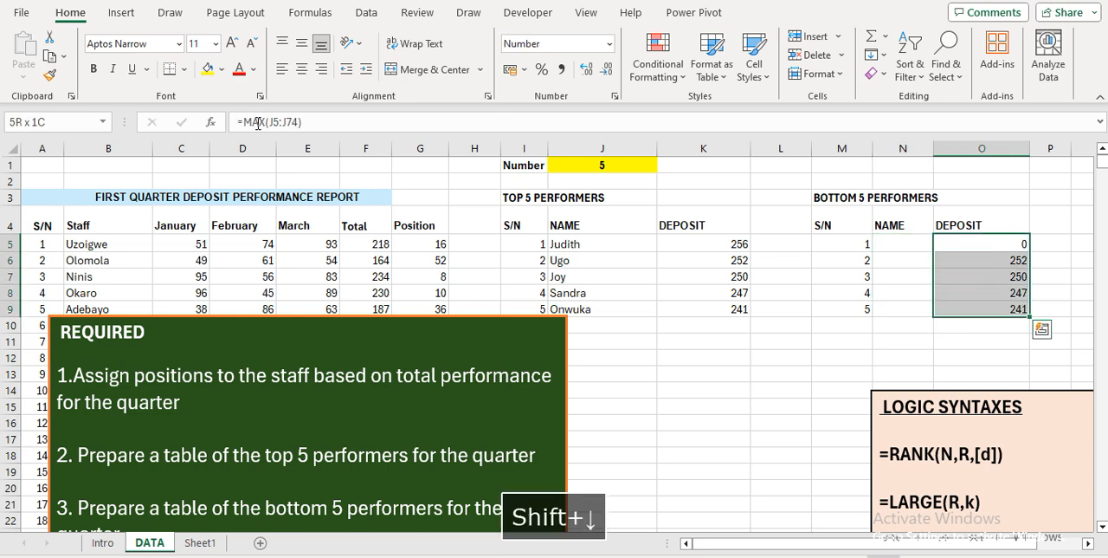
pyautogui.press('Delete')
pyautogui.hotkey('shift', 'Up')
pyautogui.hotkey('shift', 'Up')
pyautogui.hotkey('shift', 'Up')
pyautogui.hotkey('shift', 'Up')
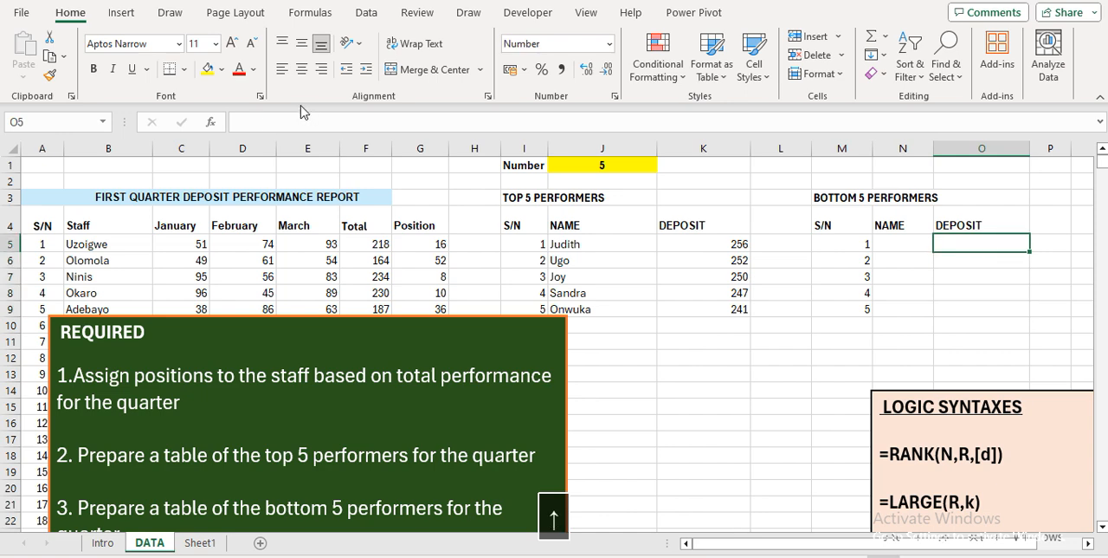
# Narrow columns K, L and O to bring the two performer tables closer together
pyautogui.moveTo(813, 146); pyautogui.dragTo(724, 144)
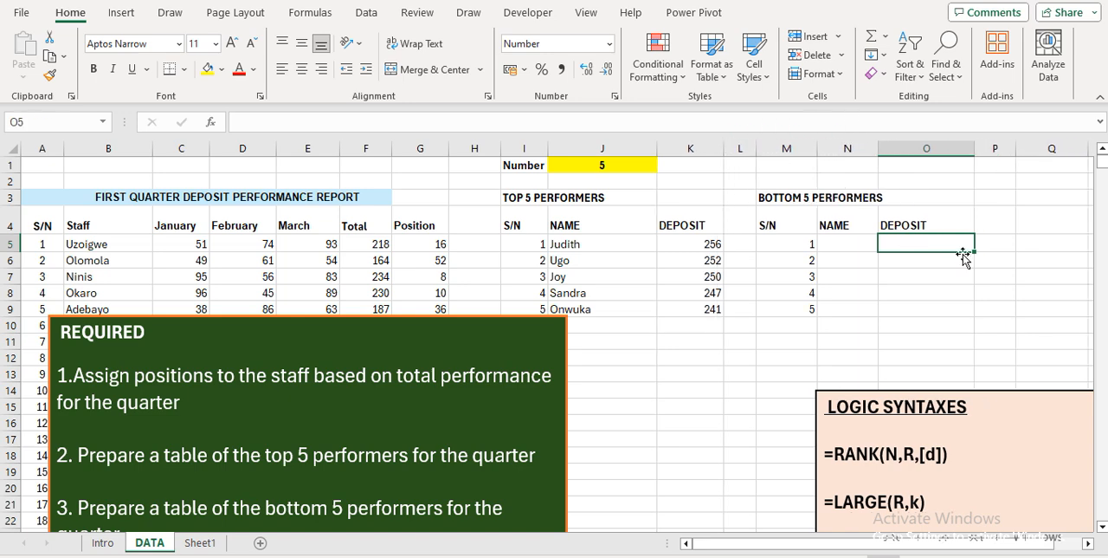
pyautogui.moveTo(974, 152); pyautogui.dragTo(952, 156)
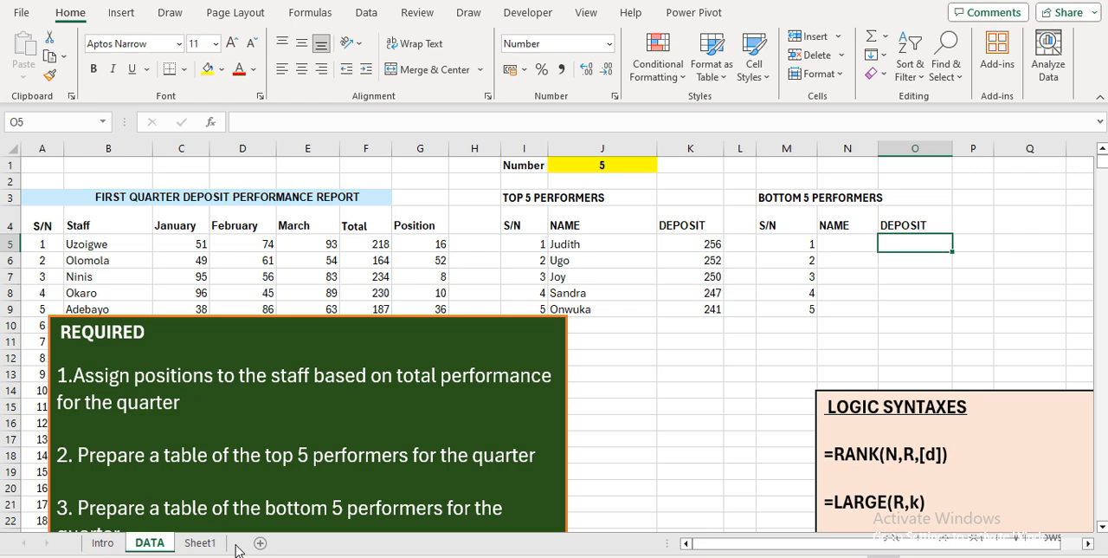
# Enter =MIN(F5:F74) in O5 to return the lowest total deposit
pyautogui.write('=MIN')
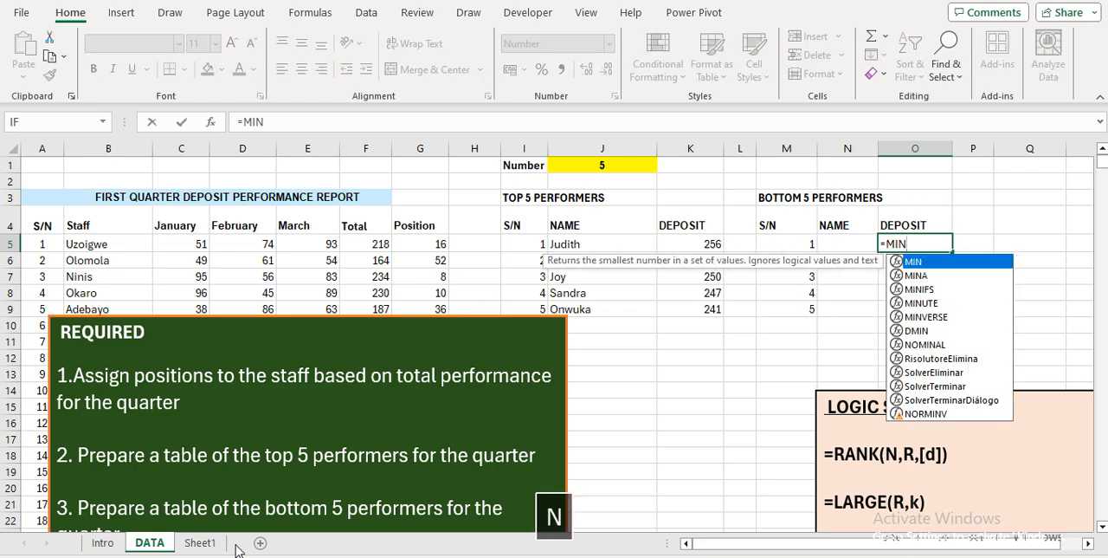
pyautogui.press('Tab')
pyautogui.press('Down')
pyautogui.press('Left')
pyautogui.press('Left')
pyautogui.press('Left')
pyautogui.press('Left')
pyautogui.press('Left')
pyautogui.press('Left')
pyautogui.press('Left')
pyautogui.press('Up')
pyautogui.press('Left')
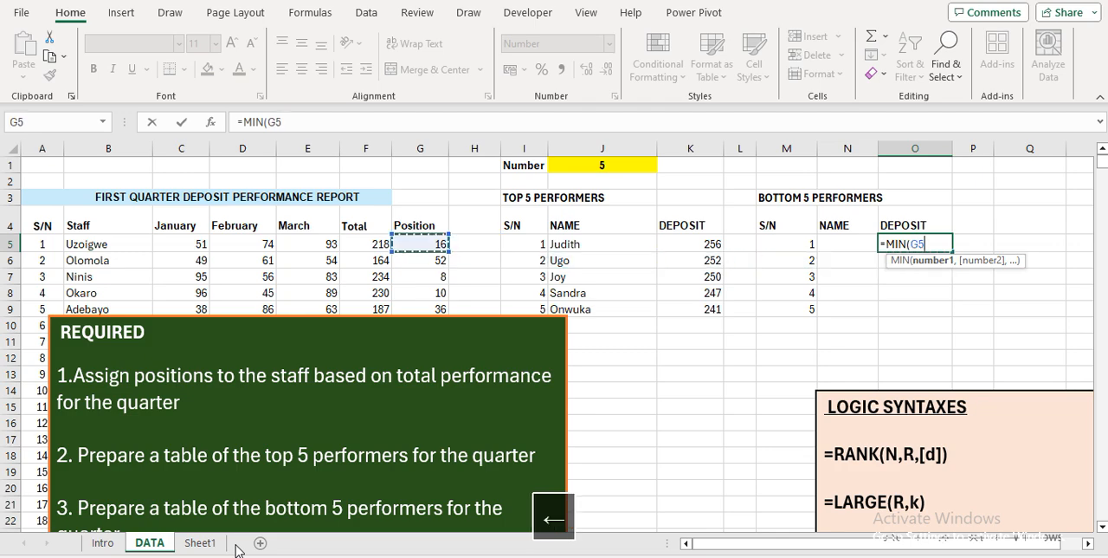
pyautogui.press('Left')
pyautogui.hotkey('ctrl', 'shift', 'Down')
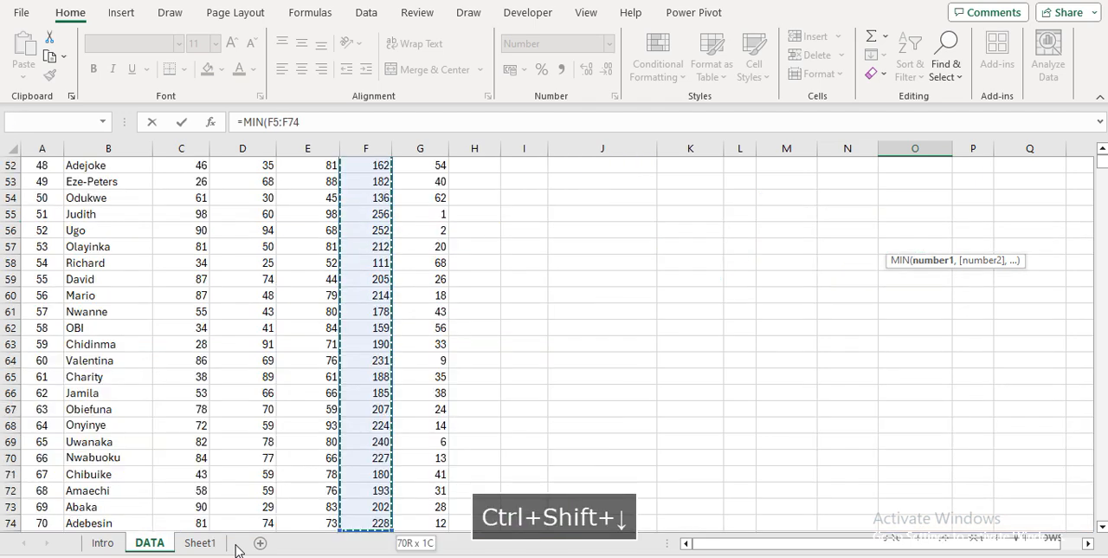
pyautogui.press('Return')
pyautogui.press('Up')
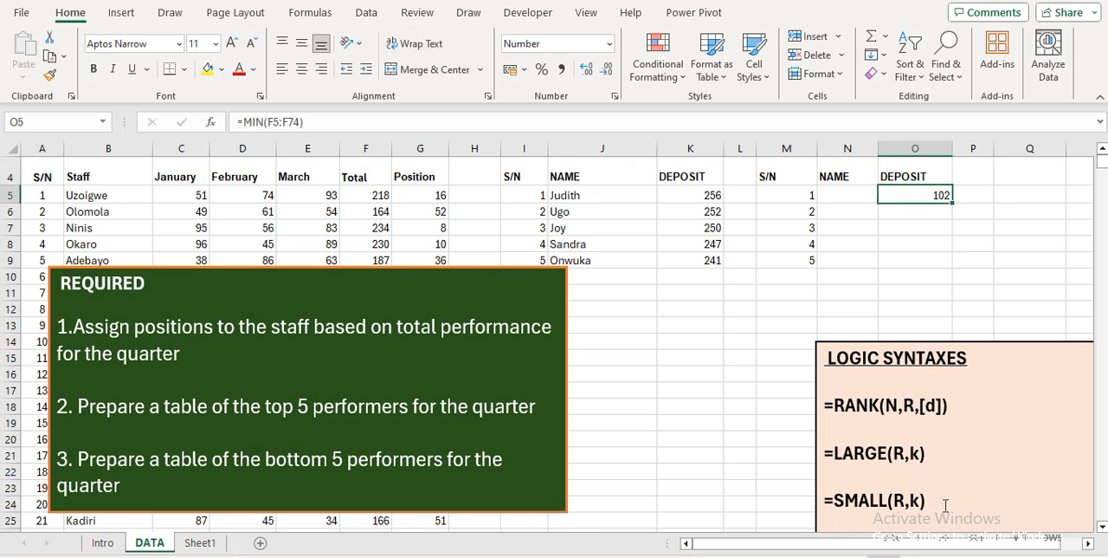
# Enter =SMALL($F$5:$F$74,M6) in O6 to return the deposit matching its serial number in the bottom performers table
pyautogui.press('Down')
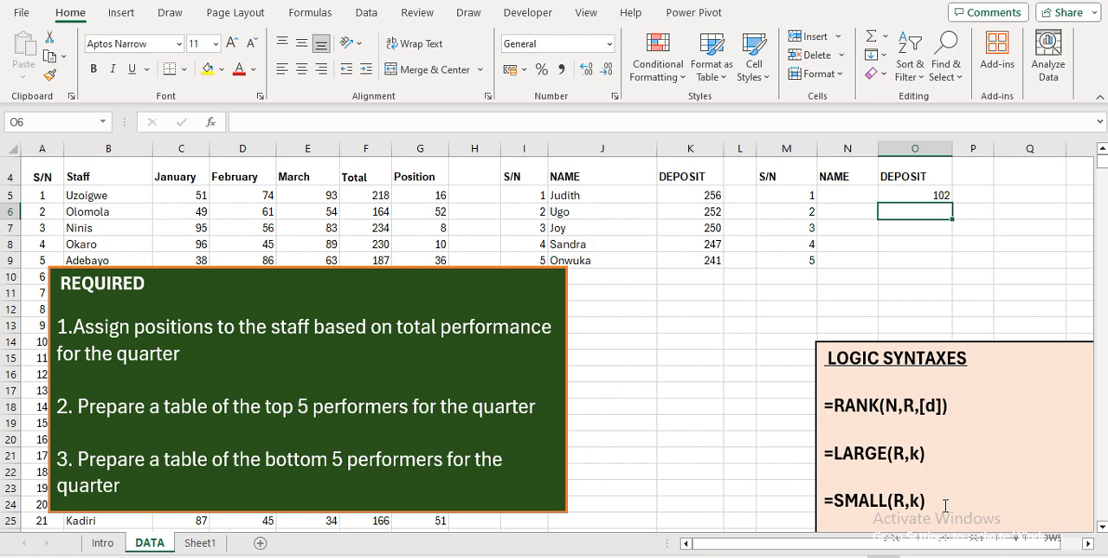
pyautogui.write('=SMA')
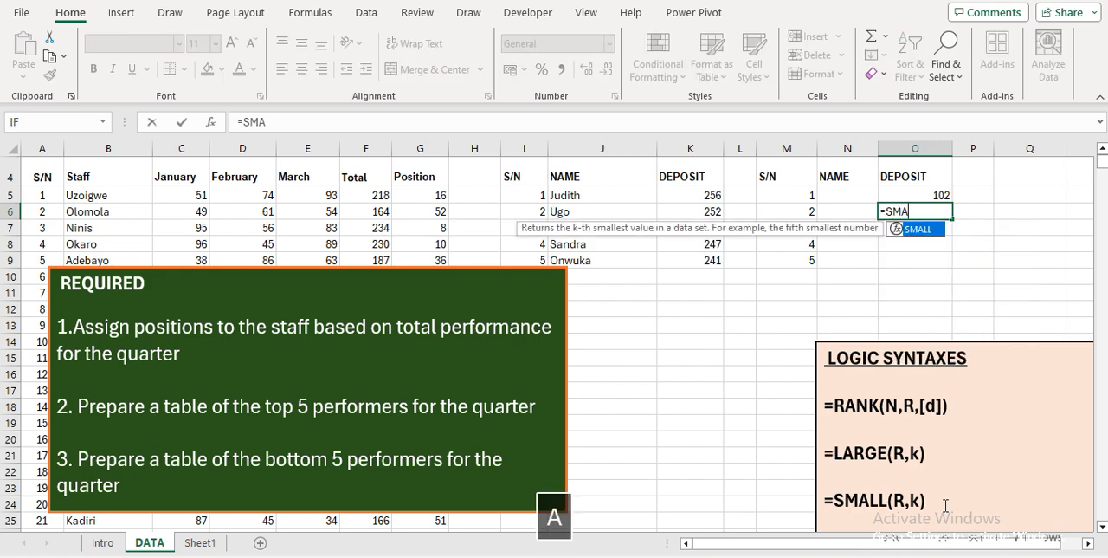
pyautogui.press('Tab')
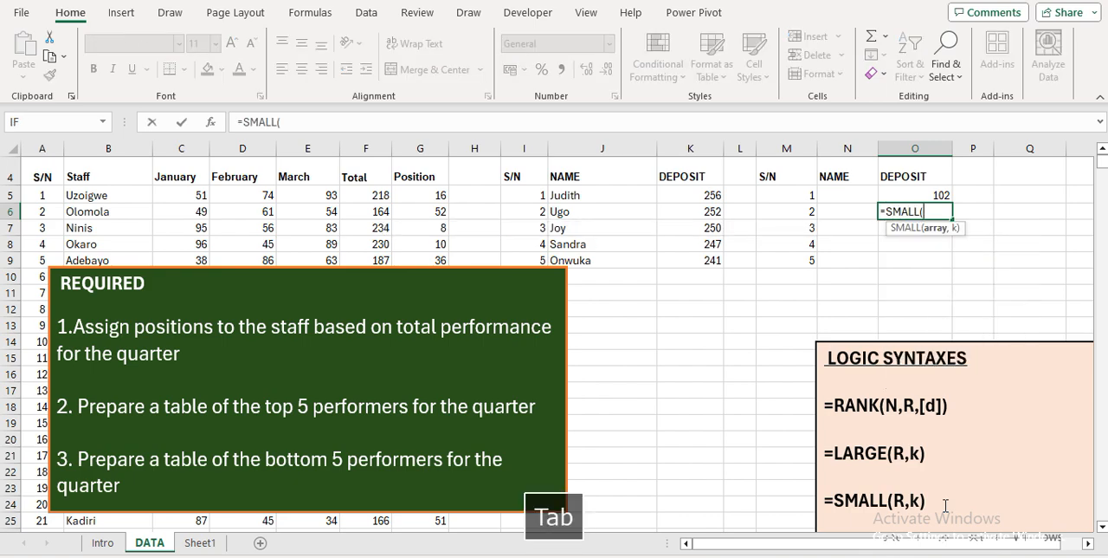
pyautogui.press('Left')
pyautogui.press('Left')
pyautogui.press('Left')
pyautogui.press('Left')
pyautogui.press('Left')
pyautogui.press('Left')
pyautogui.press('Left')
pyautogui.press('Up')
pyautogui.press('Left')
pyautogui.press('Left')
pyautogui.hotkey('ctrl', 'shift', 'Down')
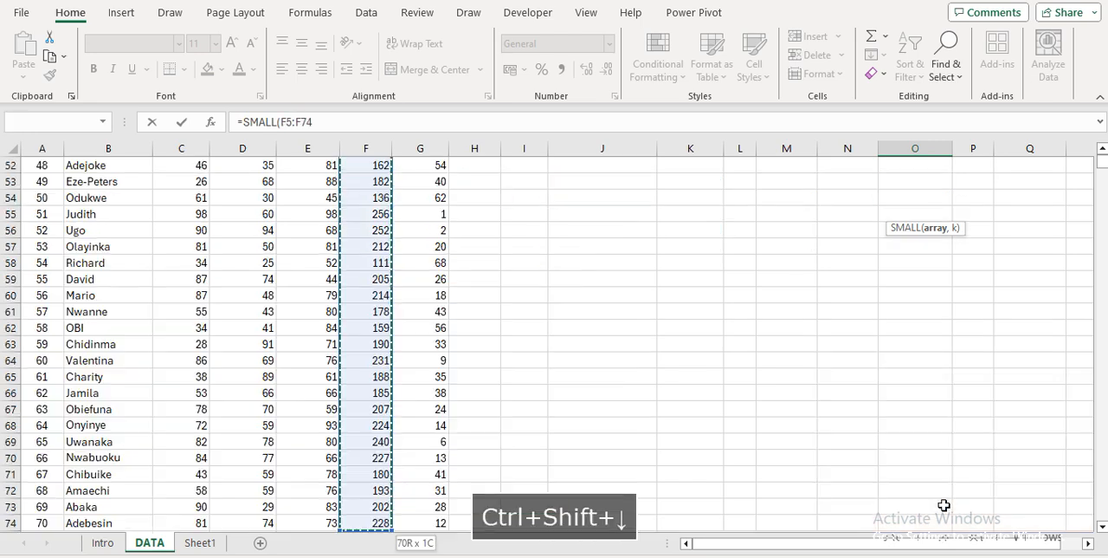
pyautogui.press('F4')
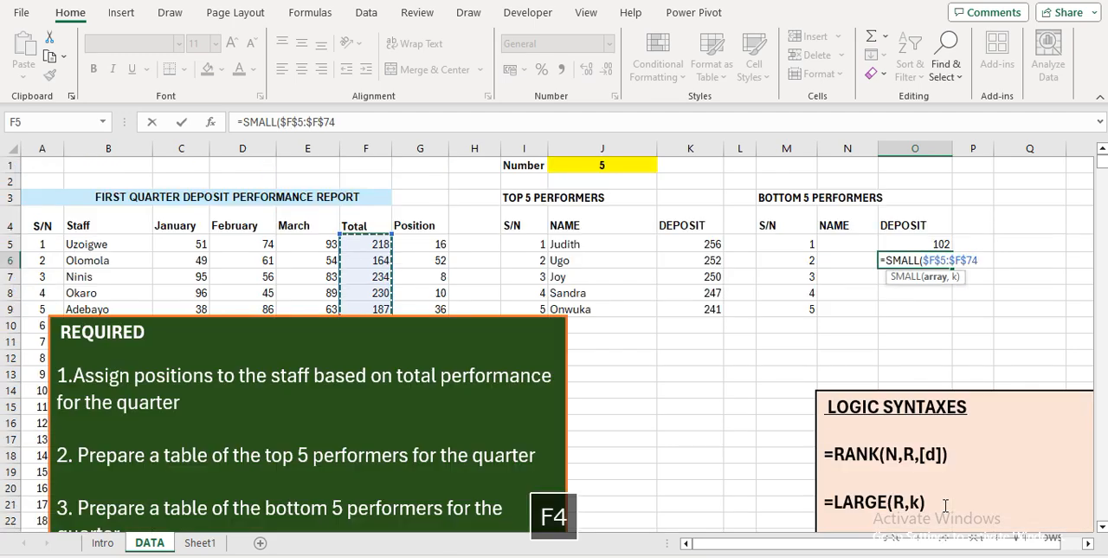
pyautogui.write(',')
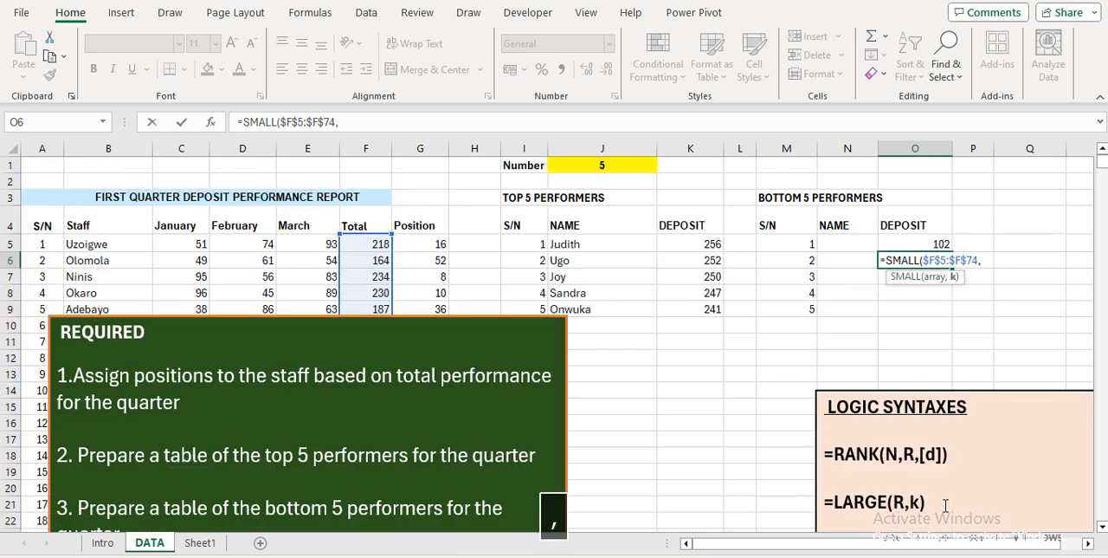
pyautogui.press('Left')
pyautogui.press('Left')
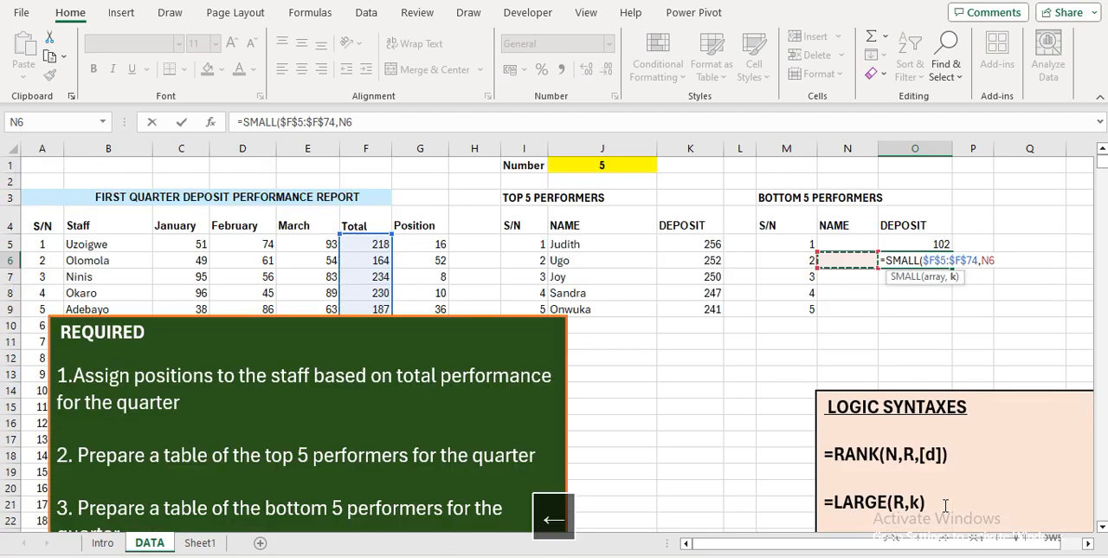
pyautogui.press('Return')
# Fill the SMALL deposit formula from O6 down through O14
pyautogui.press('Up')
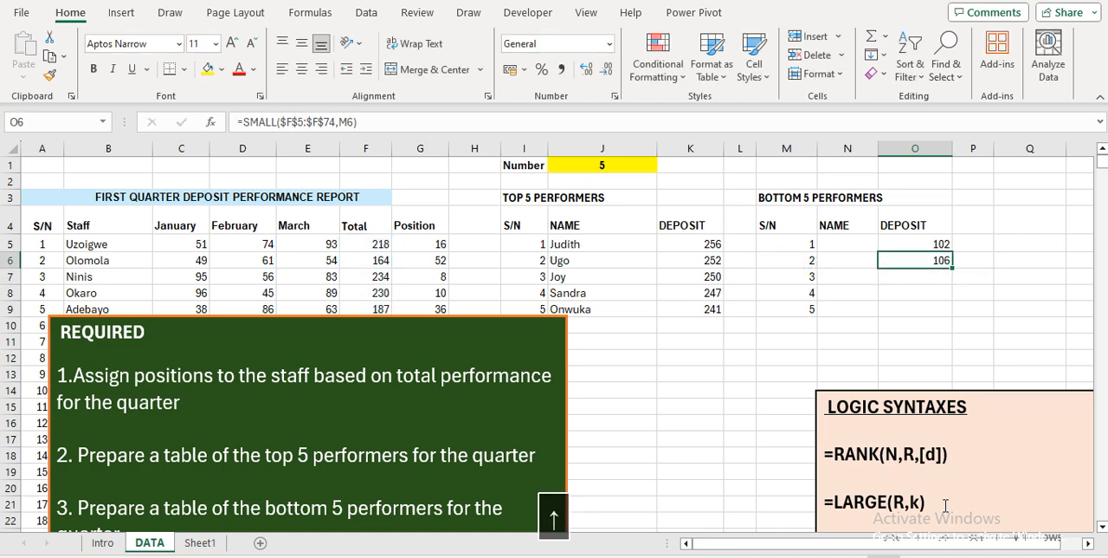
pyautogui.hotkey('shift', 'Down')
pyautogui.hotkey('shift', 'Down')
pyautogui.hotkey('shift', 'Down')
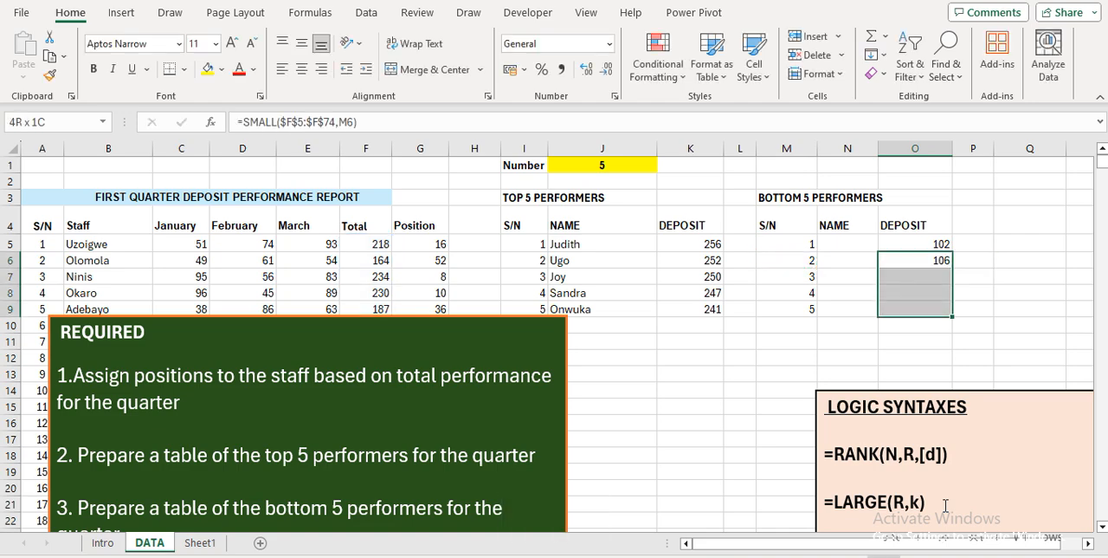
pyautogui.hotkey('shift', 'Down')
pyautogui.hotkey('shift', 'Down')
pyautogui.hotkey('shift', 'Down')
pyautogui.hotkey('shift', 'Down')
pyautogui.hotkey('shift', 'Down')
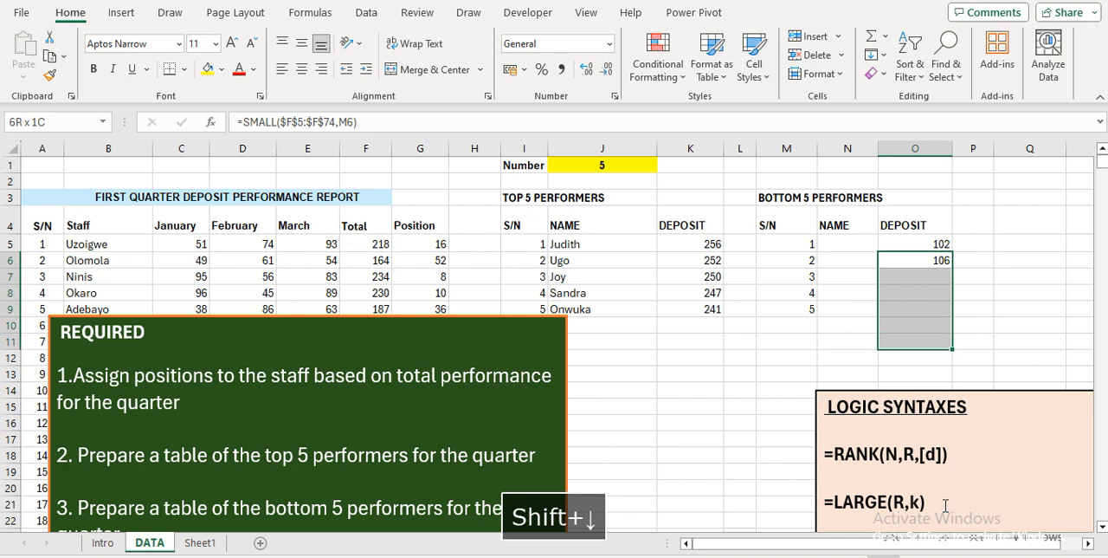
pyautogui.hotkey('ctrl', 'd')
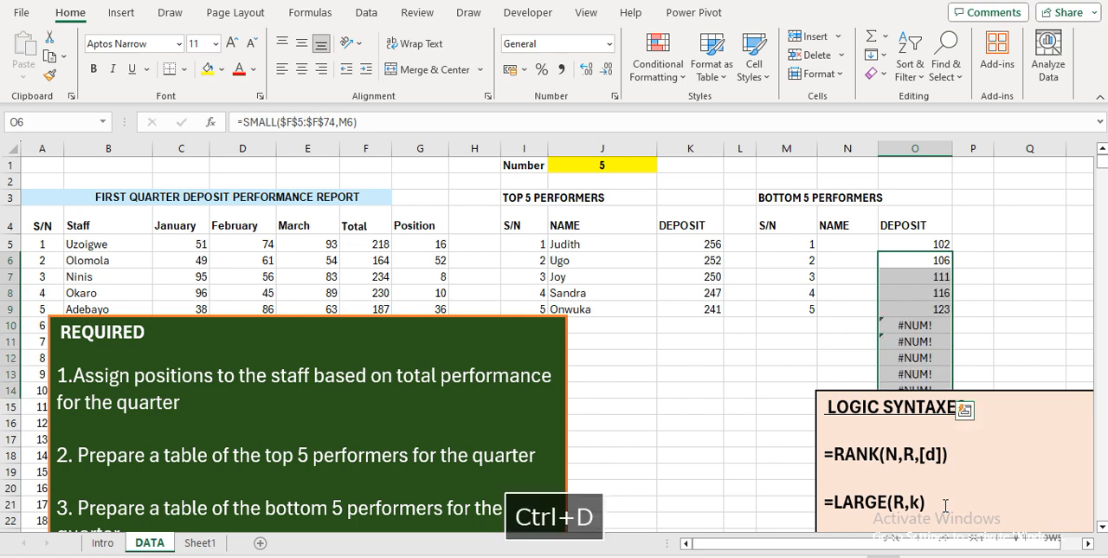
# Delete the LOGIC SYNTAXES and REQUIRED text boxes covering the worksheet
pyautogui.click(837, 451)
pyautogui.click(816, 412)
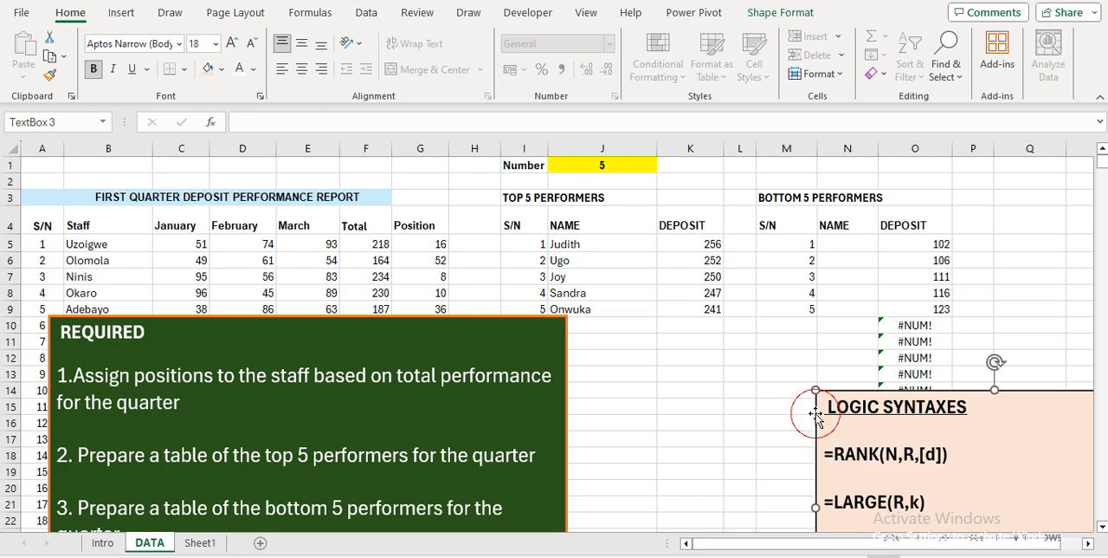
pyautogui.press('Delete')
pyautogui.click(556, 329)
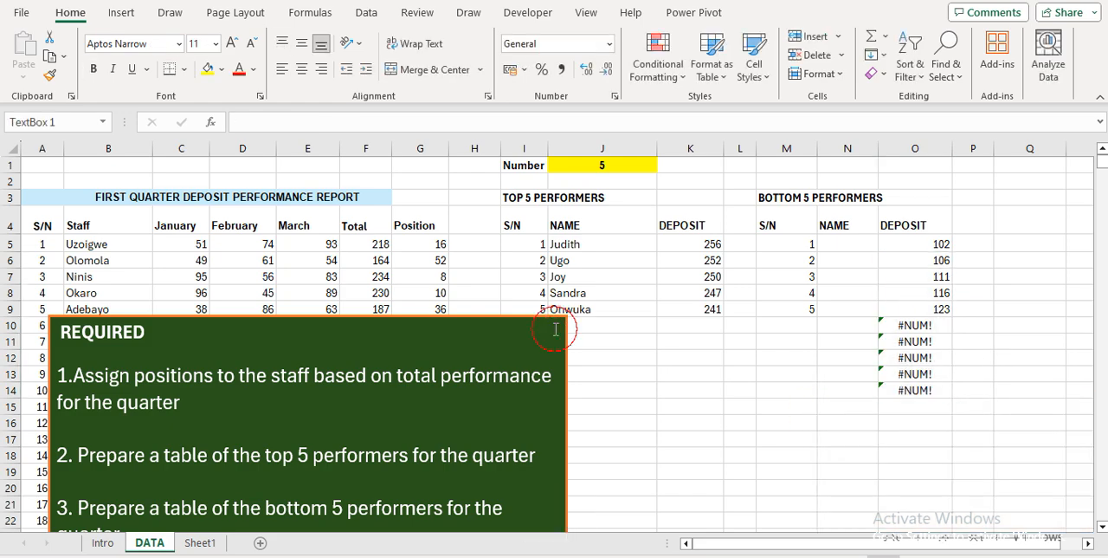
pyautogui.click(565, 319)
pyautogui.press('Delete')
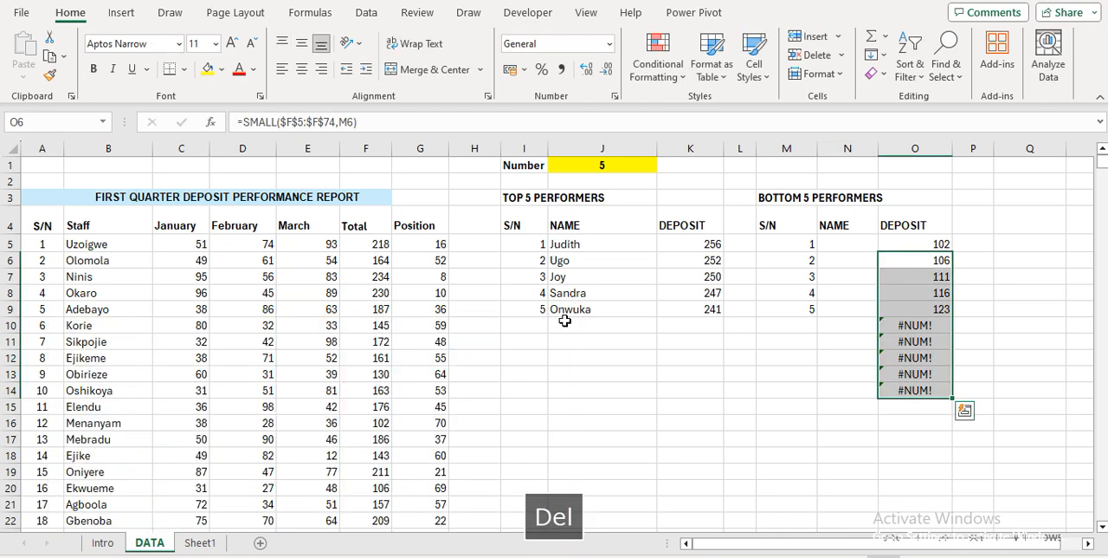
# Fill the bottom performers' serial number formula from M9 down through M14
pyautogui.click(719, 269)
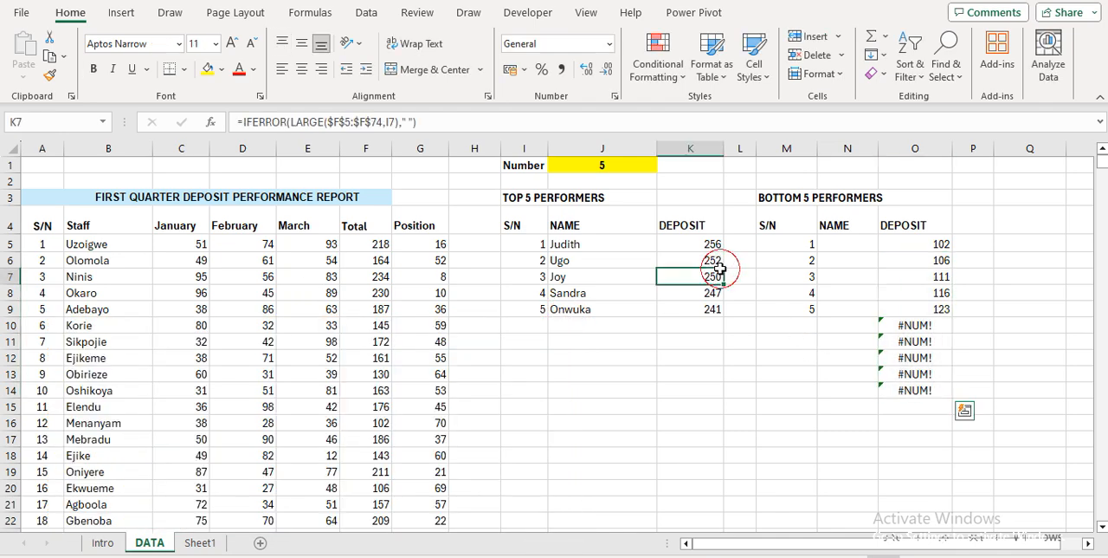
pyautogui.click(814, 279)
pyautogui.press('Right')
# Wrap the O6 deposit formula in error handling as =IFERROR(SMALL($F$5:$F$74,M6)," ")
pyautogui.press('Right')
pyautogui.press('Left')
pyautogui.press('Down')
pyautogui.press('Down')
pyautogui.press('Left')
pyautogui.press('Down')
pyautogui.press('Down')
pyautogui.press('Up')
pyautogui.press('Up')
pyautogui.hotkey('shift', 'Down')
pyautogui.hotkey('shift', 'Down')
pyautogui.hotkey('shift', 'Down')
pyautogui.hotkey('shift', 'Down')
pyautogui.hotkey('shift', 'Down')
pyautogui.hotkey('ctrl', 'd')
pyautogui.press('Up')
pyautogui.press('Up')
pyautogui.press('Up')
pyautogui.press('Right')
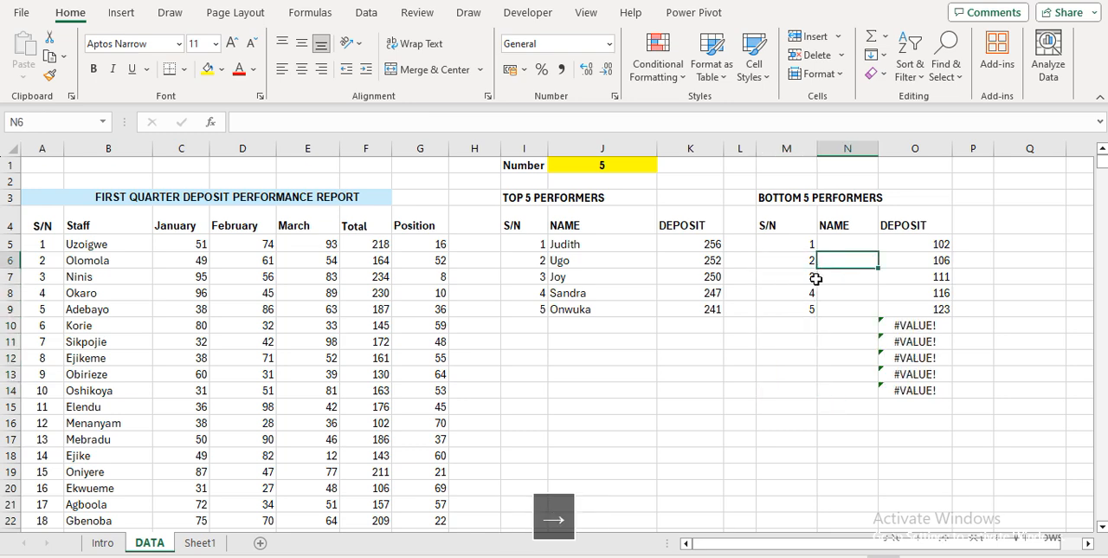
pyautogui.press('Right')
pyautogui.press('Up')
pyautogui.press('Down')
pyautogui.press('Up')
pyautogui.press('Down')
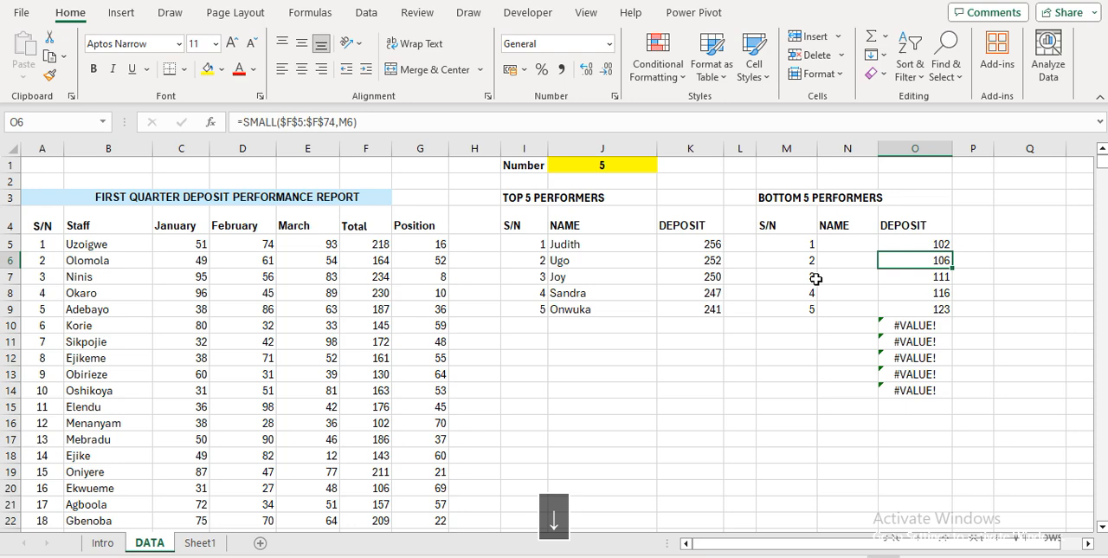
pyautogui.click(247, 124)
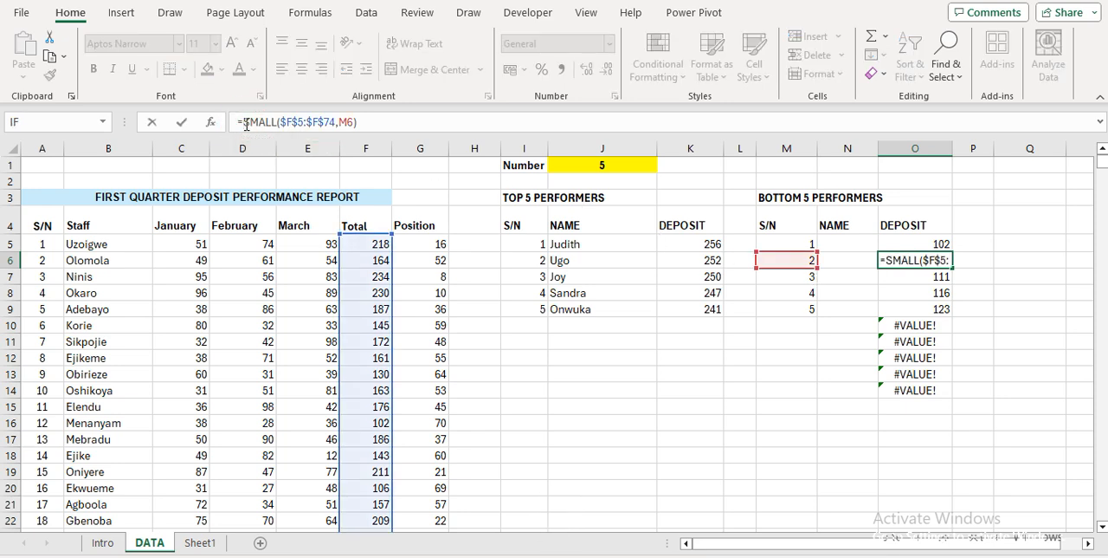
pyautogui.write('IFE')
pyautogui.press('Tab')
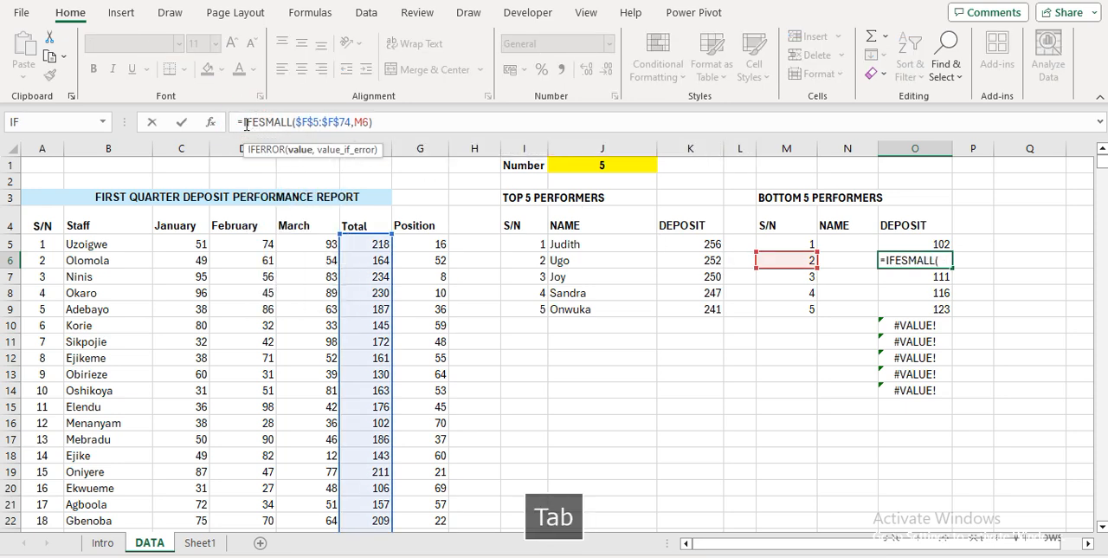
pyautogui.click(413, 122)
pyautogui.write(',')
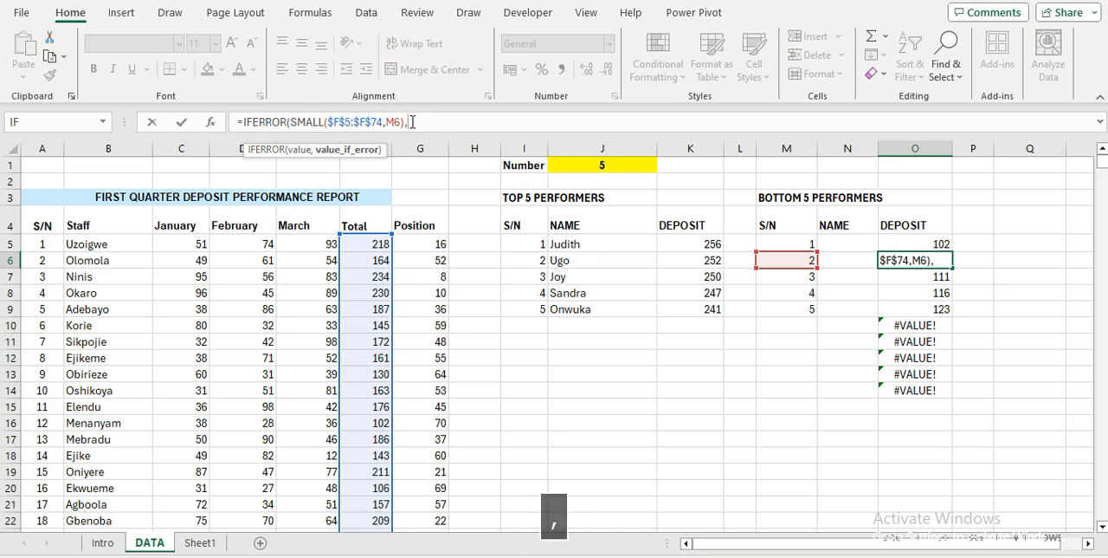
pyautogui.write('" "')
pyautogui.press('Return')
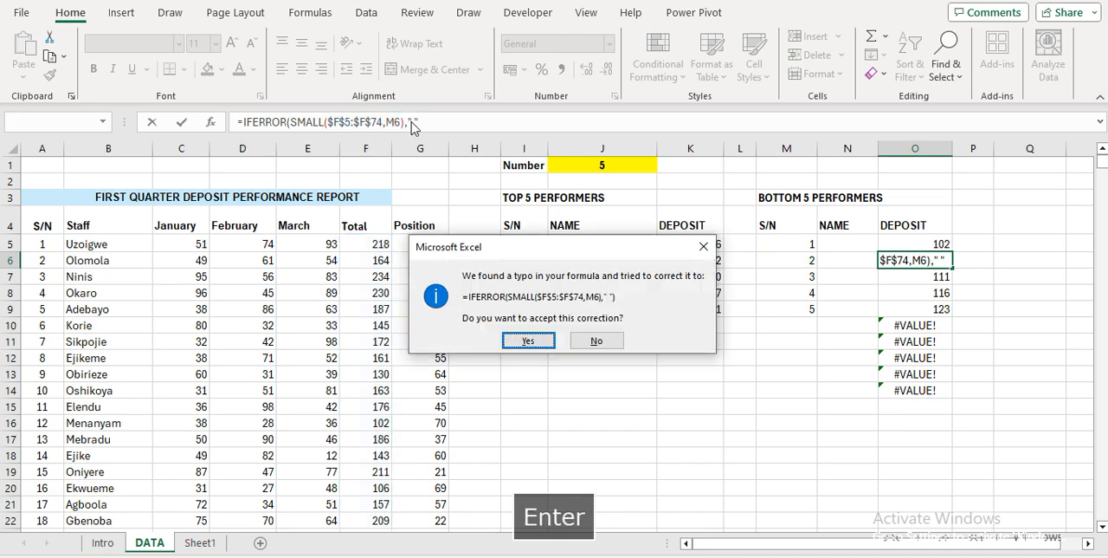
pyautogui.press('Return')
# Fill the IFERROR deposit formula from O6 down through O14
pyautogui.press('Up')
pyautogui.hotkey('ctrl', 'shift', 'Down')
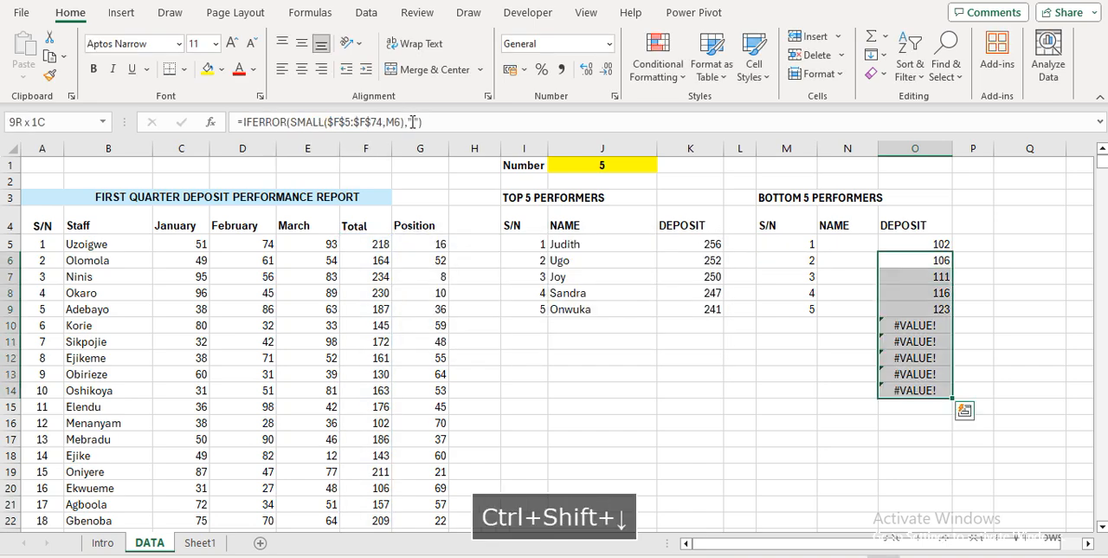
pyautogui.hotkey('ctrl', 'd')
# Narrow column J and widen column N to make room for the bottom performers' names
pyautogui.press('Up')
pyautogui.press('Left')
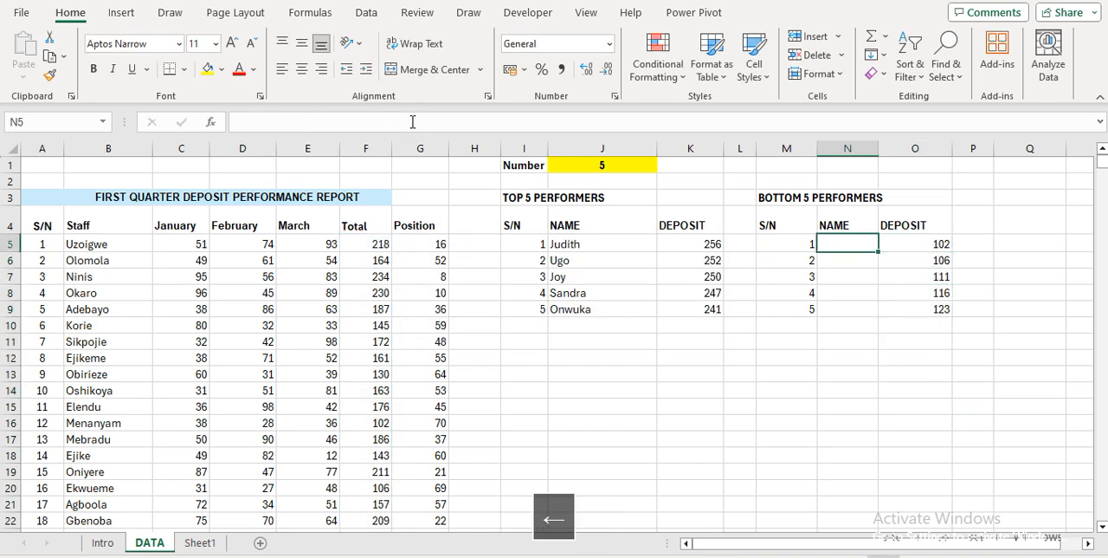
pyautogui.moveTo(656, 148); pyautogui.dragTo(625, 147)
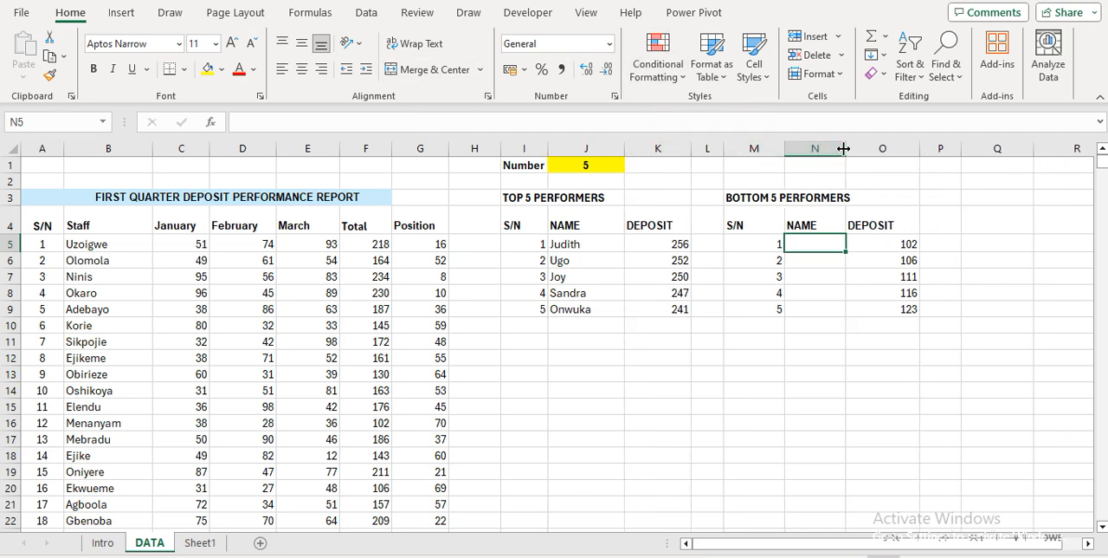
pyautogui.moveTo(841, 146); pyautogui.dragTo(905, 146)
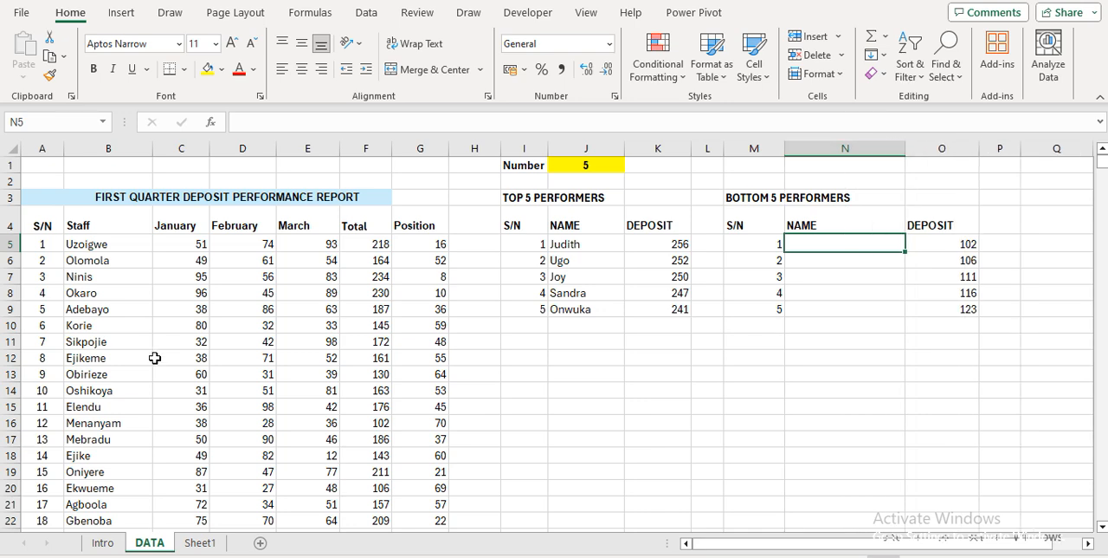
# Enter =XLOOKUP(O5,$F$5:$F$74,$B$5:$B$74) in N5 to return the staff name for the lowest deposit
pyautogui.write('=XLO')
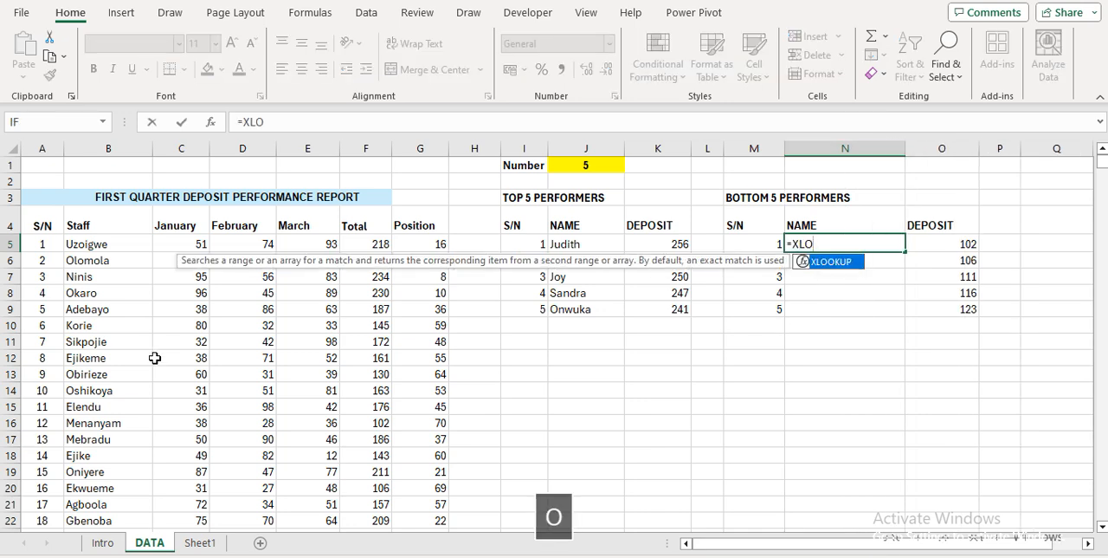
pyautogui.press('Tab')
pyautogui.press('Right')
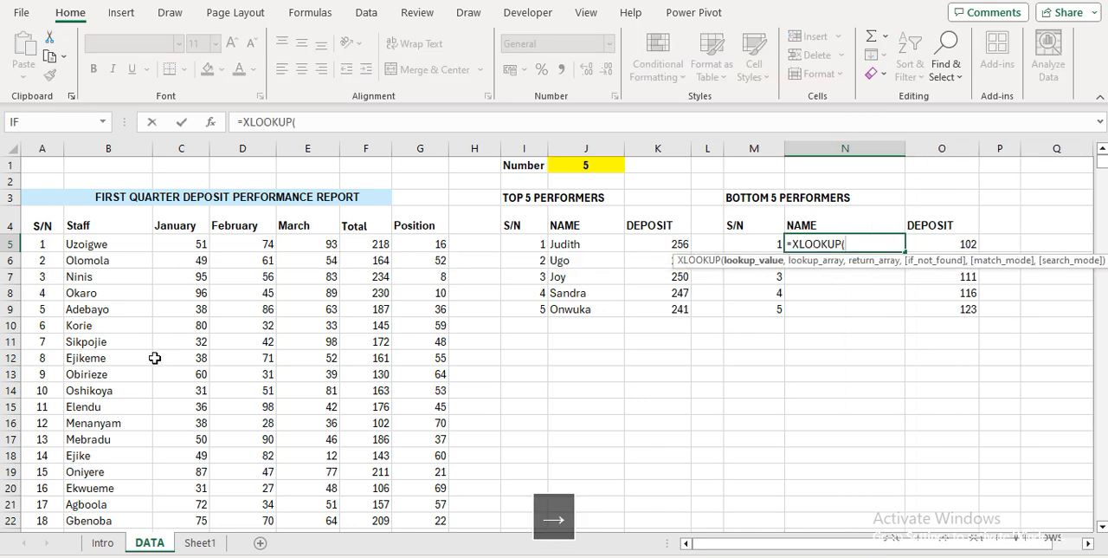
pyautogui.write(',')
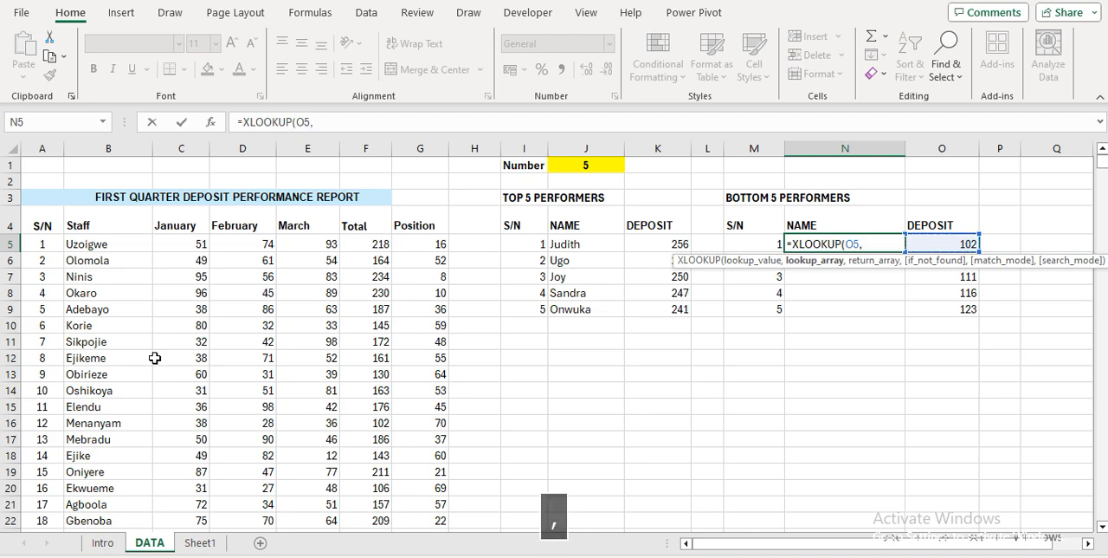
pyautogui.press('Left')
pyautogui.press('Left')
pyautogui.press('Left')
pyautogui.press('Left')
pyautogui.press('Left')
pyautogui.press('Left')
pyautogui.press('Left')
pyautogui.press('Left')
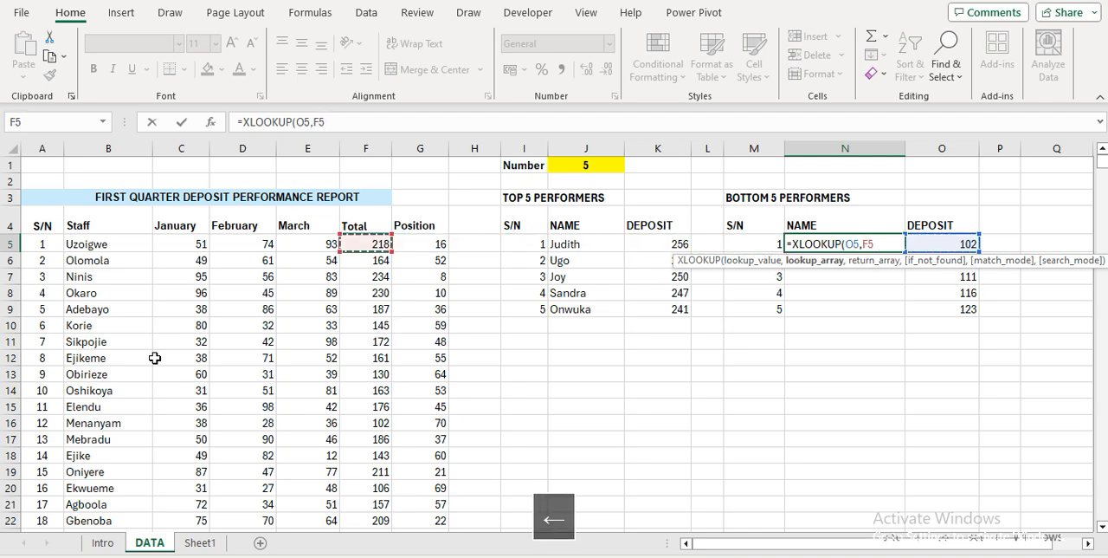
pyautogui.hotkey('ctrl', 'shift', 'Down')
pyautogui.press('F4')
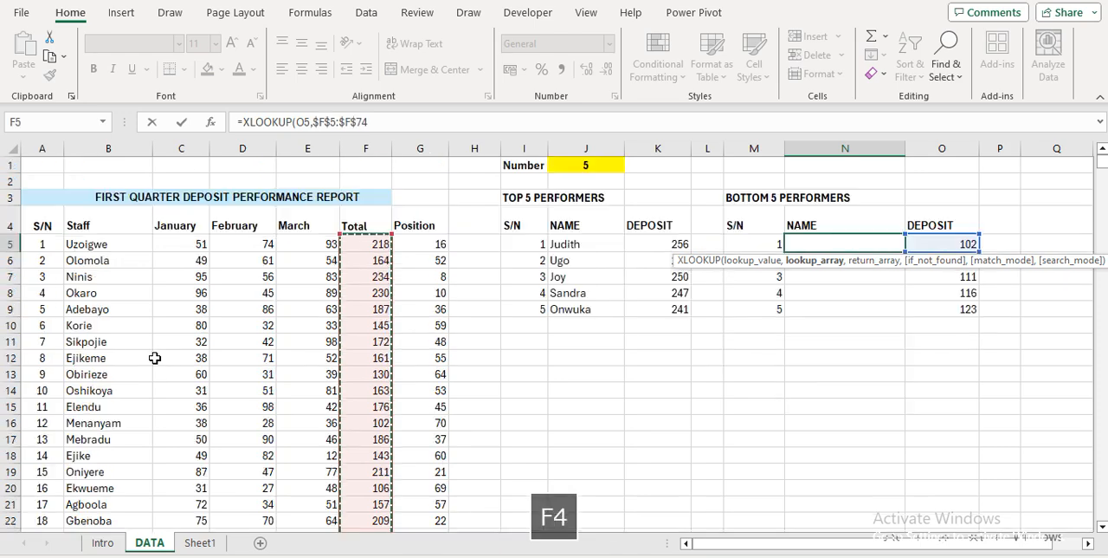
pyautogui.write(',')
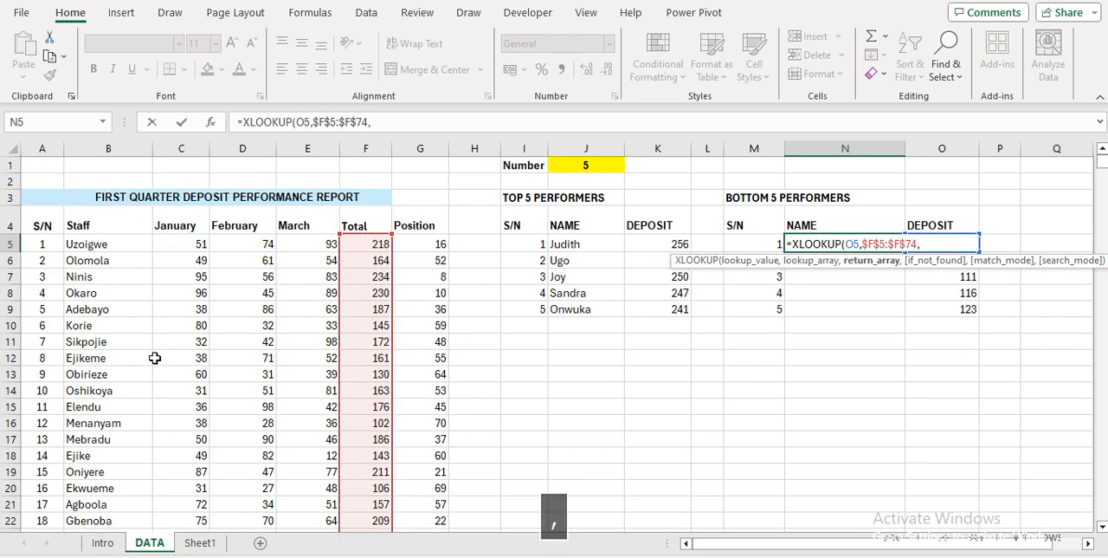
pyautogui.click(117, 245)
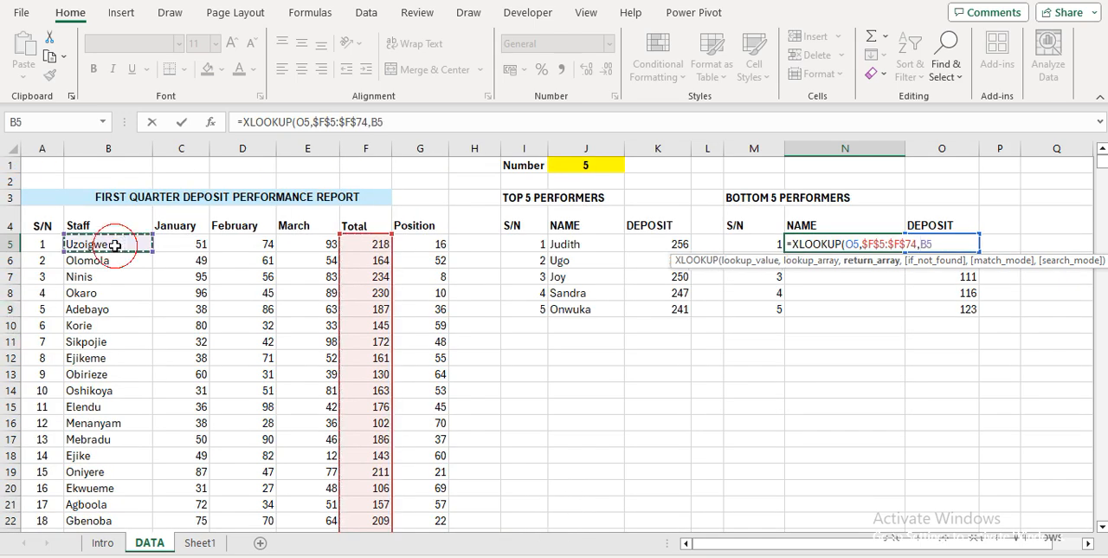
pyautogui.hotkey('ctrl', 'shift', 'Down')
pyautogui.press('F4')
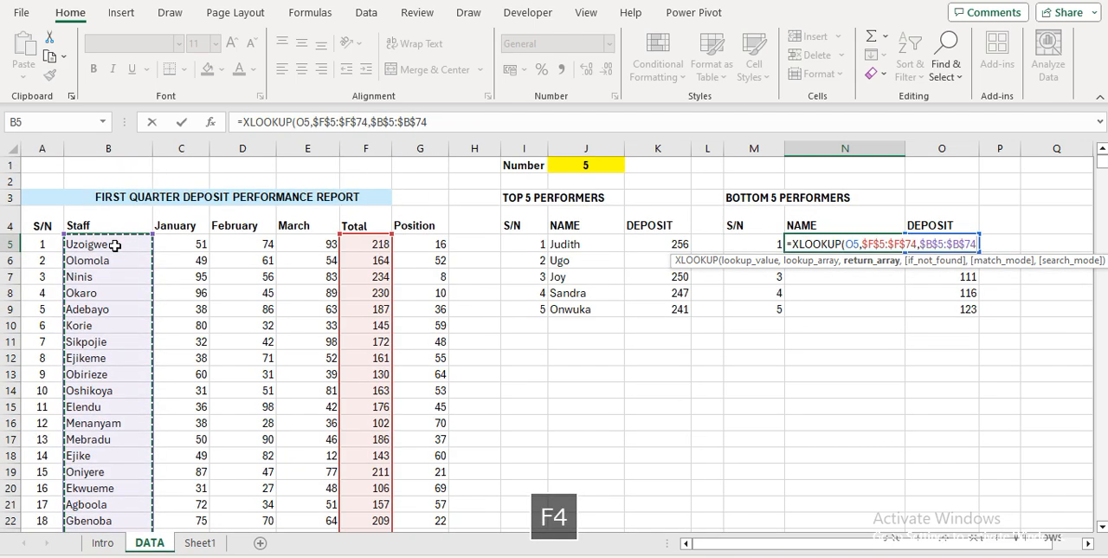
pyautogui.press('Return')
# Fill the XLOOKUP name formula from N5 down through N9
pyautogui.press('Up')
pyautogui.hotkey('shift', 'Down')
pyautogui.hotkey('shift', 'Down')
pyautogui.hotkey('shift', 'Down')
pyautogui.hotkey('shift', 'Down')
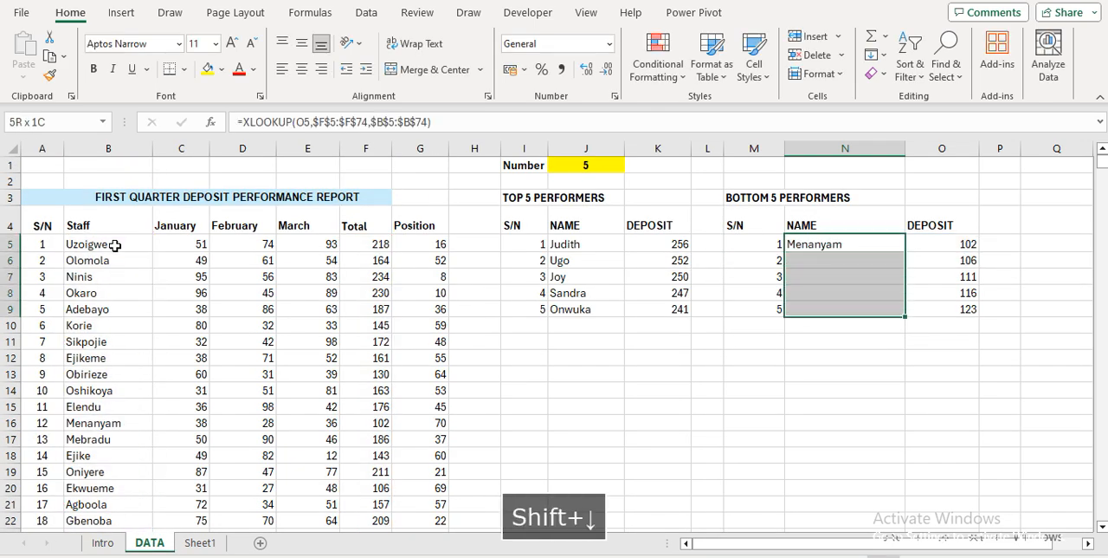
pyautogui.hotkey('ctrl', 'd')
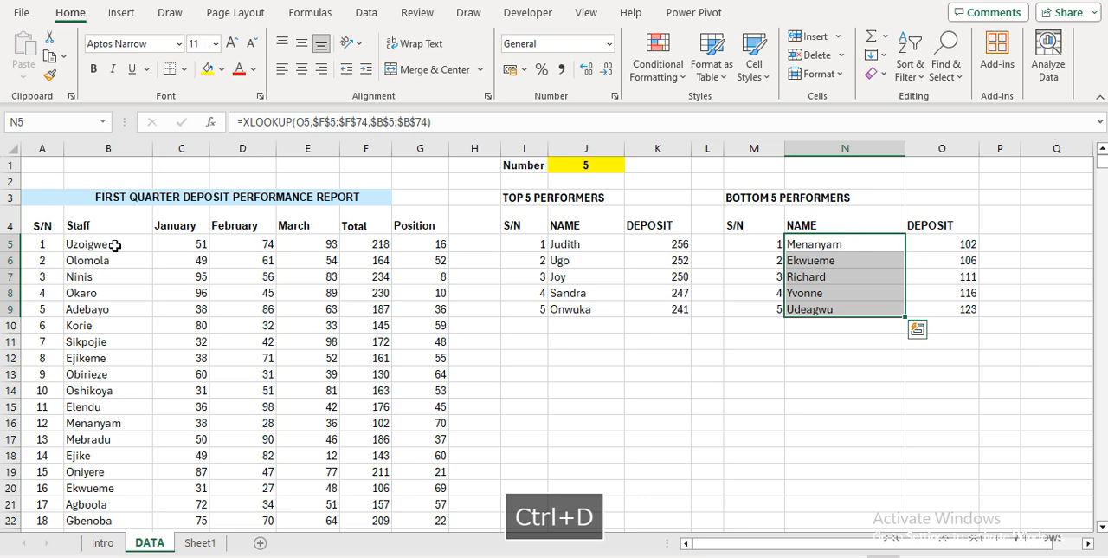
# Extend the XLOOKUP name formula in the bottom performers table down through N13
pyautogui.press('Down')
pyautogui.press('Down')
pyautogui.press('Down')
pyautogui.press('Down')
pyautogui.hotkey('shift', 'Down')
pyautogui.hotkey('shift', 'Down')
pyautogui.hotkey('shift', 'Down')
pyautogui.hotkey('shift', 'Down')
pyautogui.hotkey('ctrl', 'd')
# Wrap the N6 formula in IFERROR with a blank fallback: =IFERROR(XLOOKUP(O6,$F$5:$F$74,$B$5:$B$74)," ")
pyautogui.press('Up')
pyautogui.press('Up')
pyautogui.press('Up')
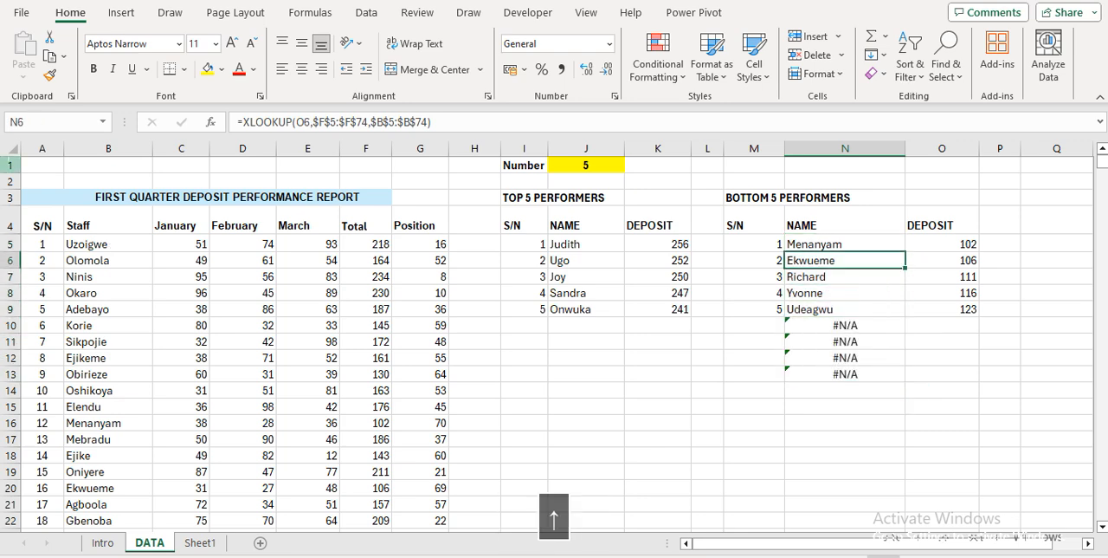
pyautogui.click(242, 122)
pyautogui.press('Right')
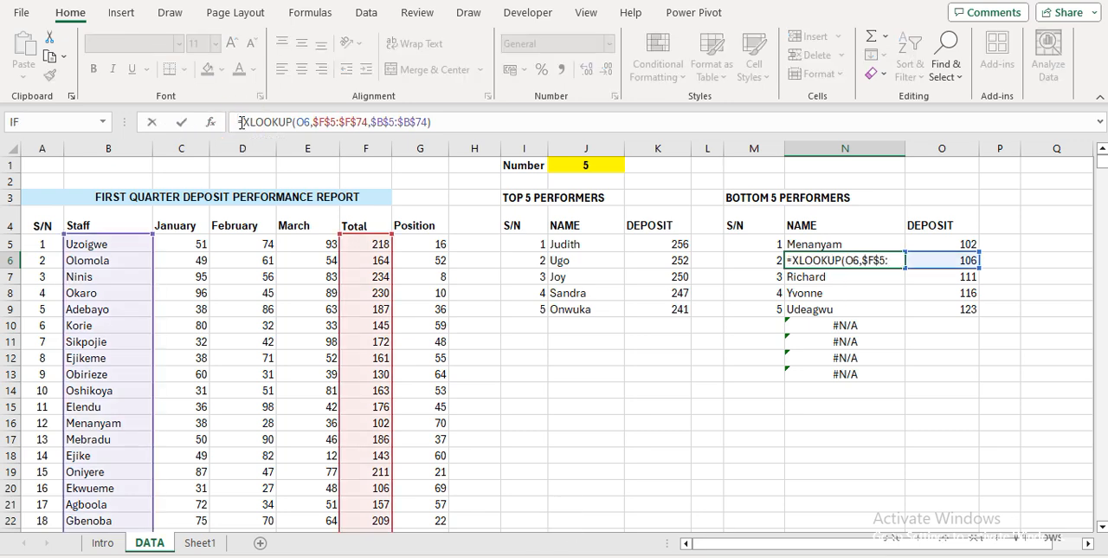
pyautogui.write('IFE')
pyautogui.press('Tab')
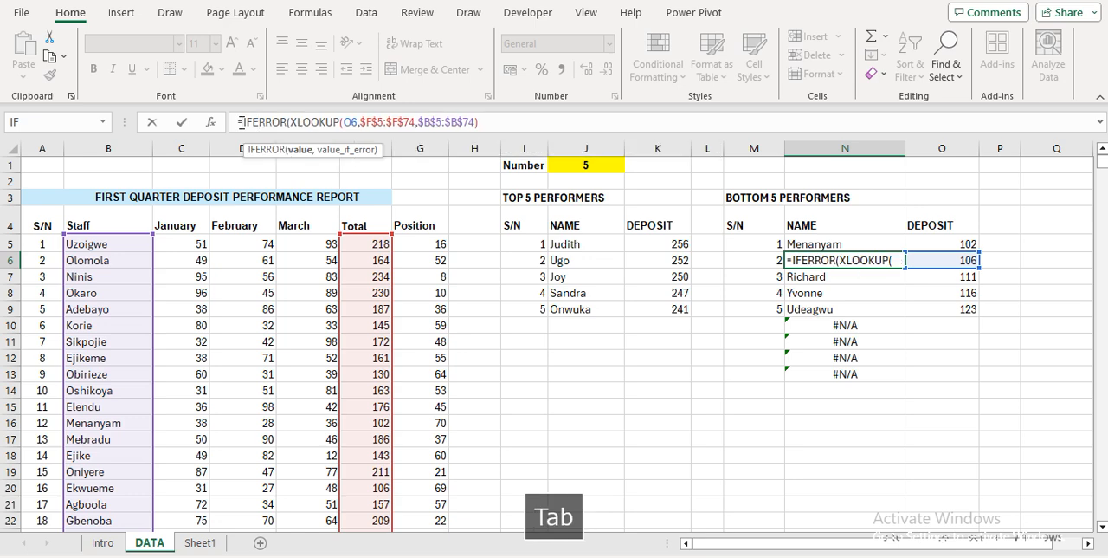
pyautogui.click(483, 123)
pyautogui.write('," "')
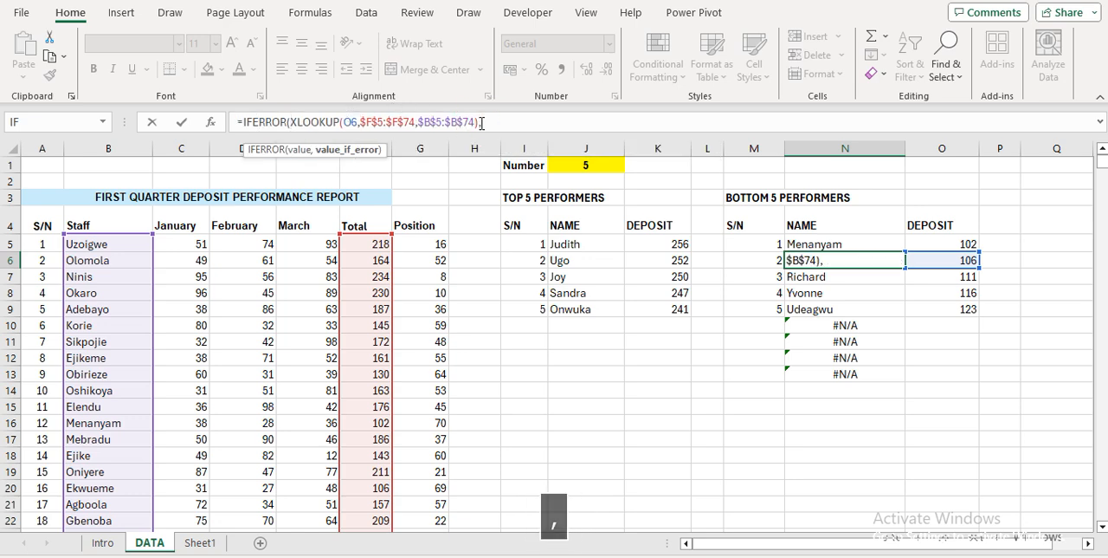
pyautogui.press('Return')
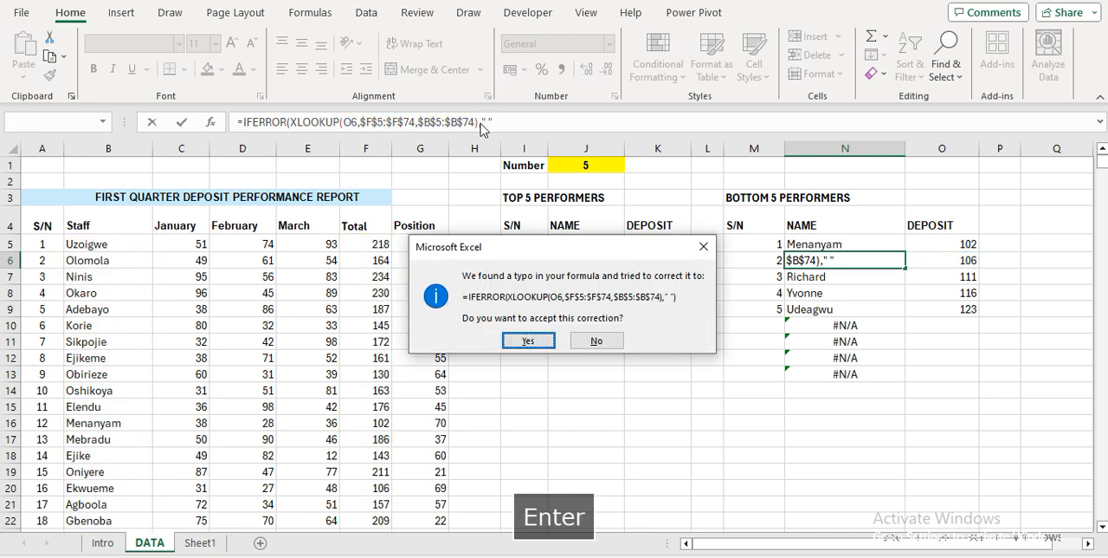
pyautogui.press('Return')
# Fill the IFERROR name formula from N6 down through N13
pyautogui.press('Up')
pyautogui.hotkey('ctrl', 'shift', 'Down')
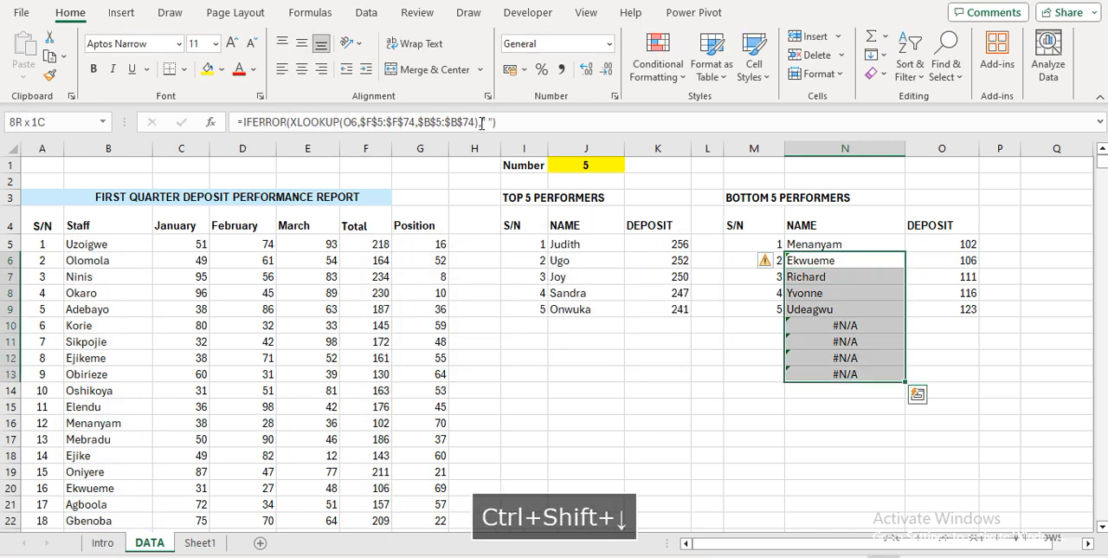
pyautogui.hotkey('ctrl', 'd')
# Set the Number value in J1 to 7 to test both performer tables
pyautogui.press('Up')
pyautogui.press('Up')
pyautogui.press('Up')
pyautogui.press('Up')
pyautogui.press('Left')
pyautogui.press('Down')
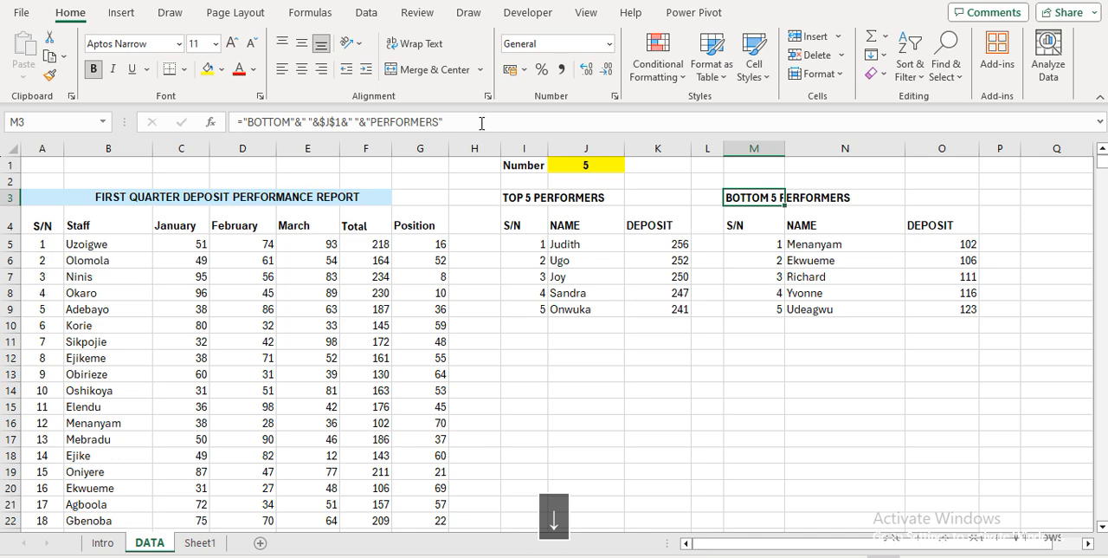
pyautogui.press('Down')
pyautogui.press('Down')
pyautogui.press('Up')
pyautogui.press('Up')
pyautogui.press('Up')
pyautogui.press('Up')
pyautogui.press('Left')
pyautogui.press('Left')
pyautogui.press('Left')
pyautogui.press('Left')
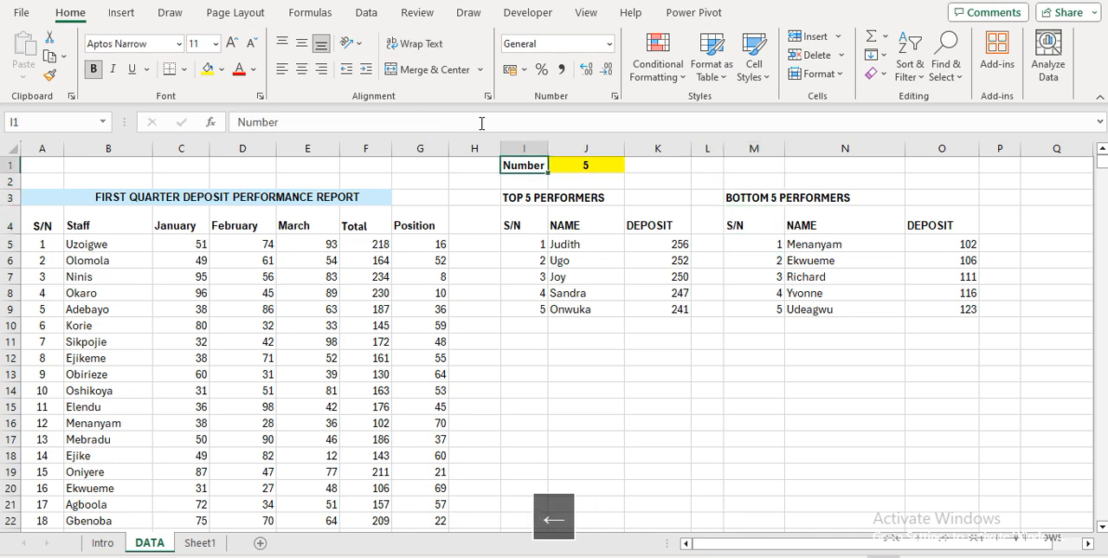
pyautogui.press('Right')
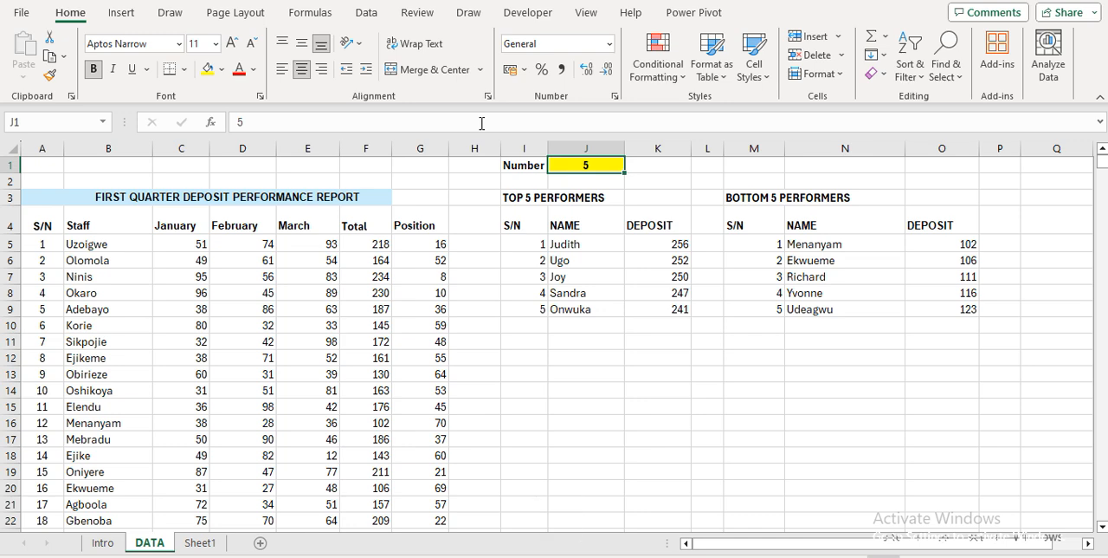
pyautogui.write('7')
pyautogui.press('Return')
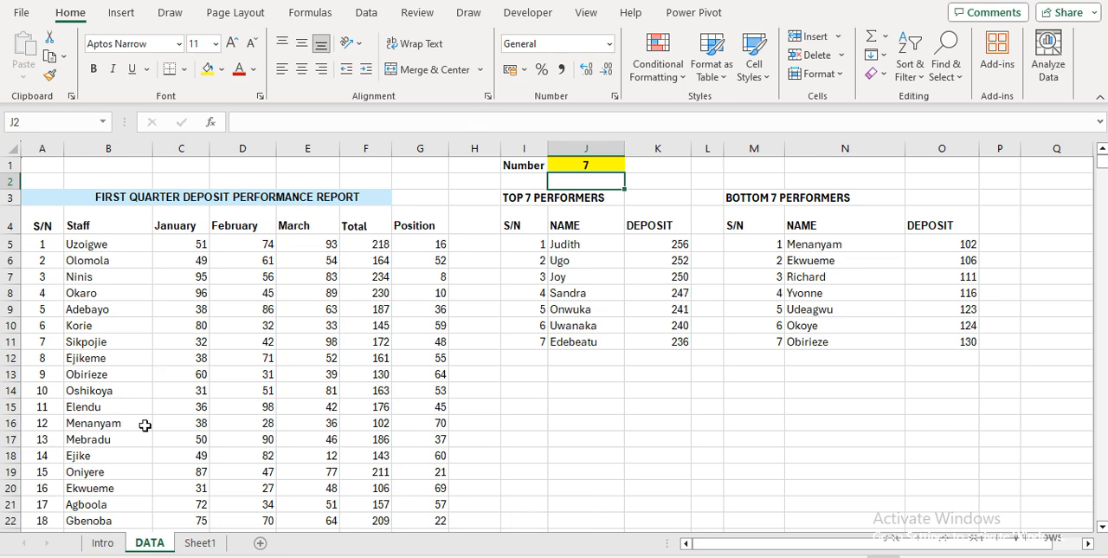
# Open the Intro sheet to review the list of functions covered
pyautogui.click(103, 544)
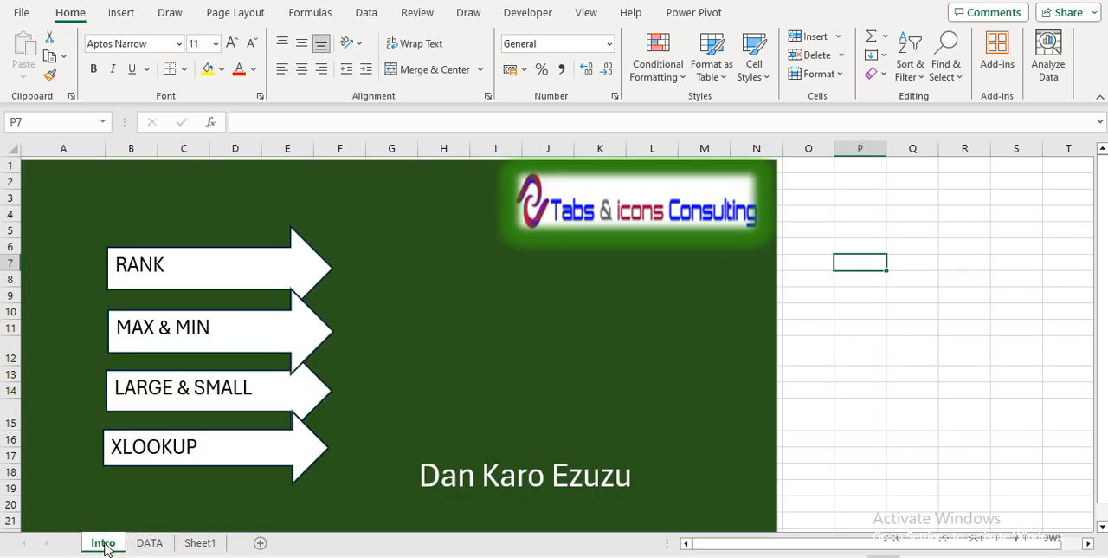